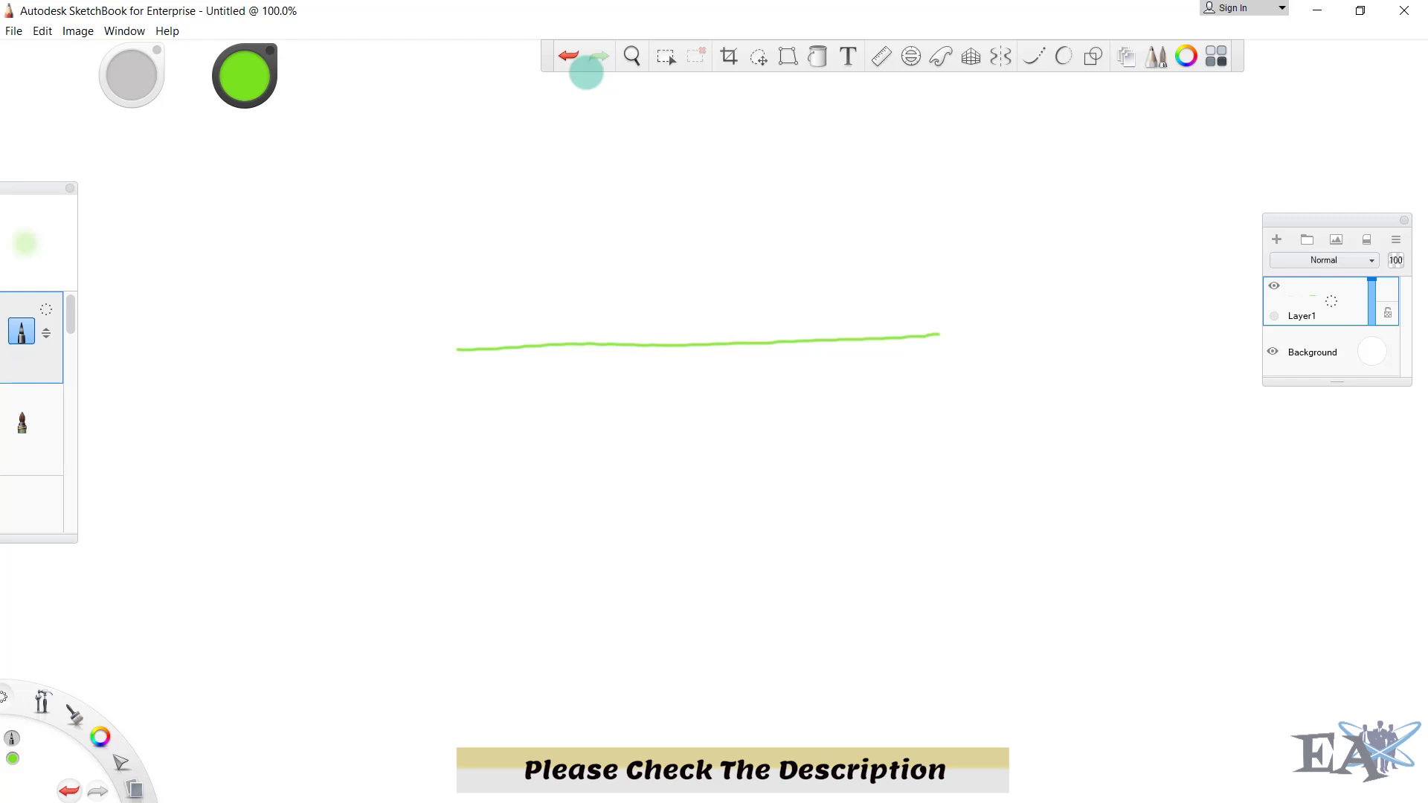
# Step: Sketch a triangular support under the beam's left end and circular roller supports under its middle and right end
pyautogui.moveTo(454, 352)
pyautogui.mouseDown()
pyautogui.moveTo(413, 409)
pyautogui.moveTo(455, 362)
pyautogui.mouseUp()
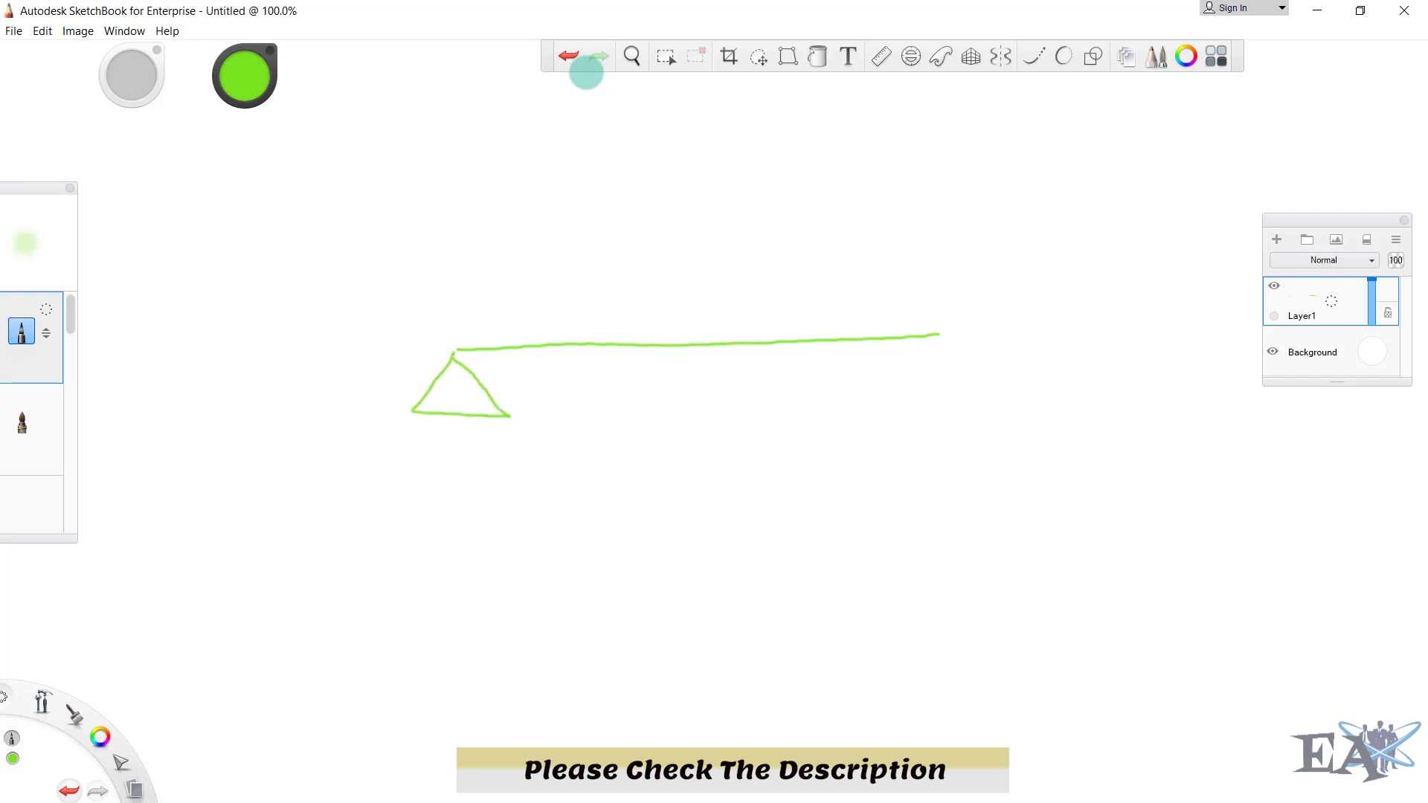
pyautogui.moveTo(939, 334)
pyautogui.mouseDown()
pyautogui.moveTo(909, 375)
pyautogui.moveTo(952, 344)
pyautogui.moveTo(931, 337)
pyautogui.mouseUp()
pyautogui.moveTo(712, 346)
pyautogui.mouseDown()
pyautogui.moveTo(700, 397)
pyautogui.moveTo(739, 365)
pyautogui.moveTo(710, 346)
pyautogui.mouseUp()
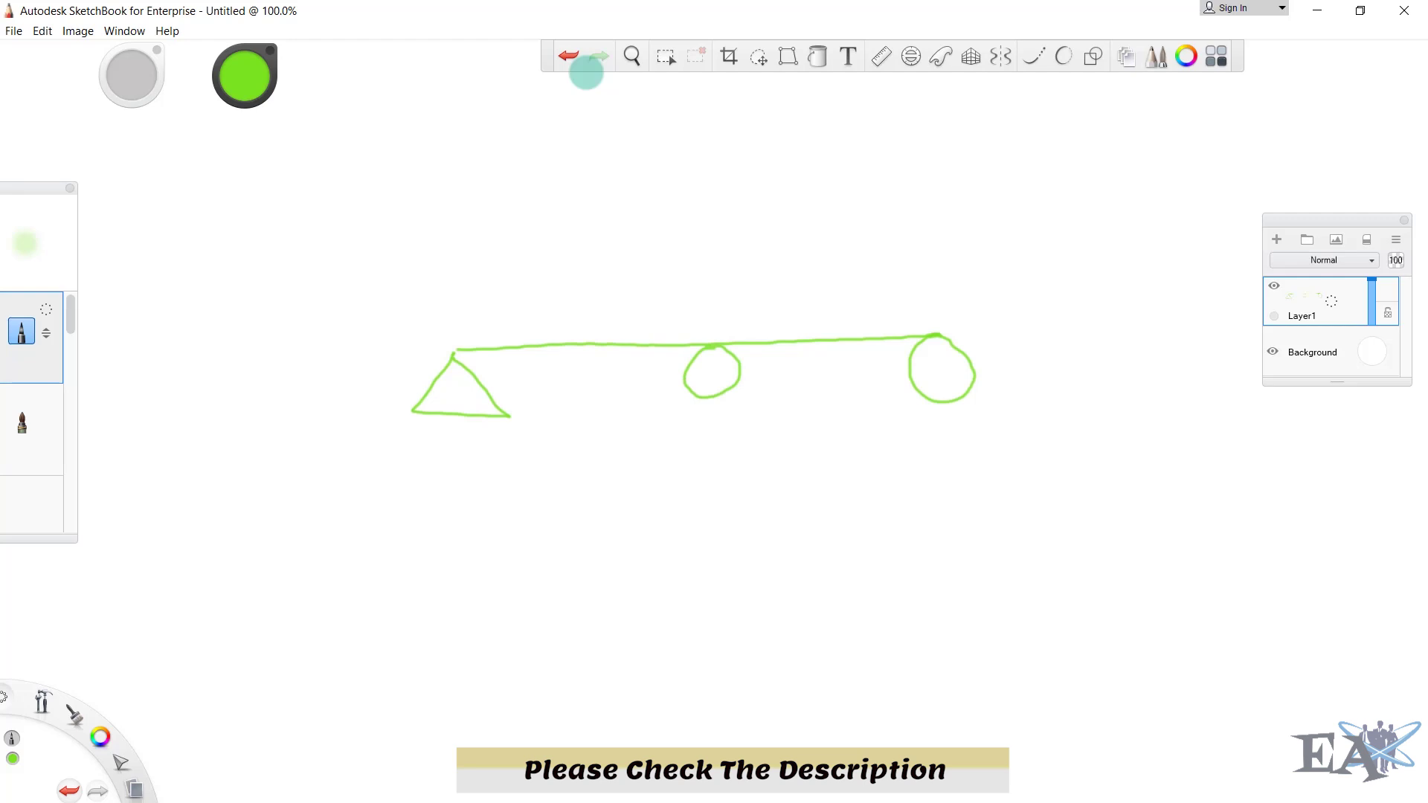
# Step: Draw a downward load arrow on the left span and label it 10 kN
pyautogui.moveTo(575, 259)
pyautogui.mouseDown()
pyautogui.moveTo(577, 337)
pyautogui.moveTo(598, 306)
pyautogui.mouseUp()
pyautogui.moveTo(524, 206); pyautogui.dragTo(523, 244)
pyautogui.moveTo(549, 207)
pyautogui.mouseDown()
pyautogui.moveTo(542, 225)
pyautogui.moveTo(551, 209)
pyautogui.mouseUp()
pyautogui.moveTo(564, 191)
pyautogui.mouseDown()
pyautogui.moveTo(564, 221)
pyautogui.moveTo(575, 198)
pyautogui.moveTo(594, 217)
pyautogui.moveTo(622, 191)
pyautogui.mouseUp()
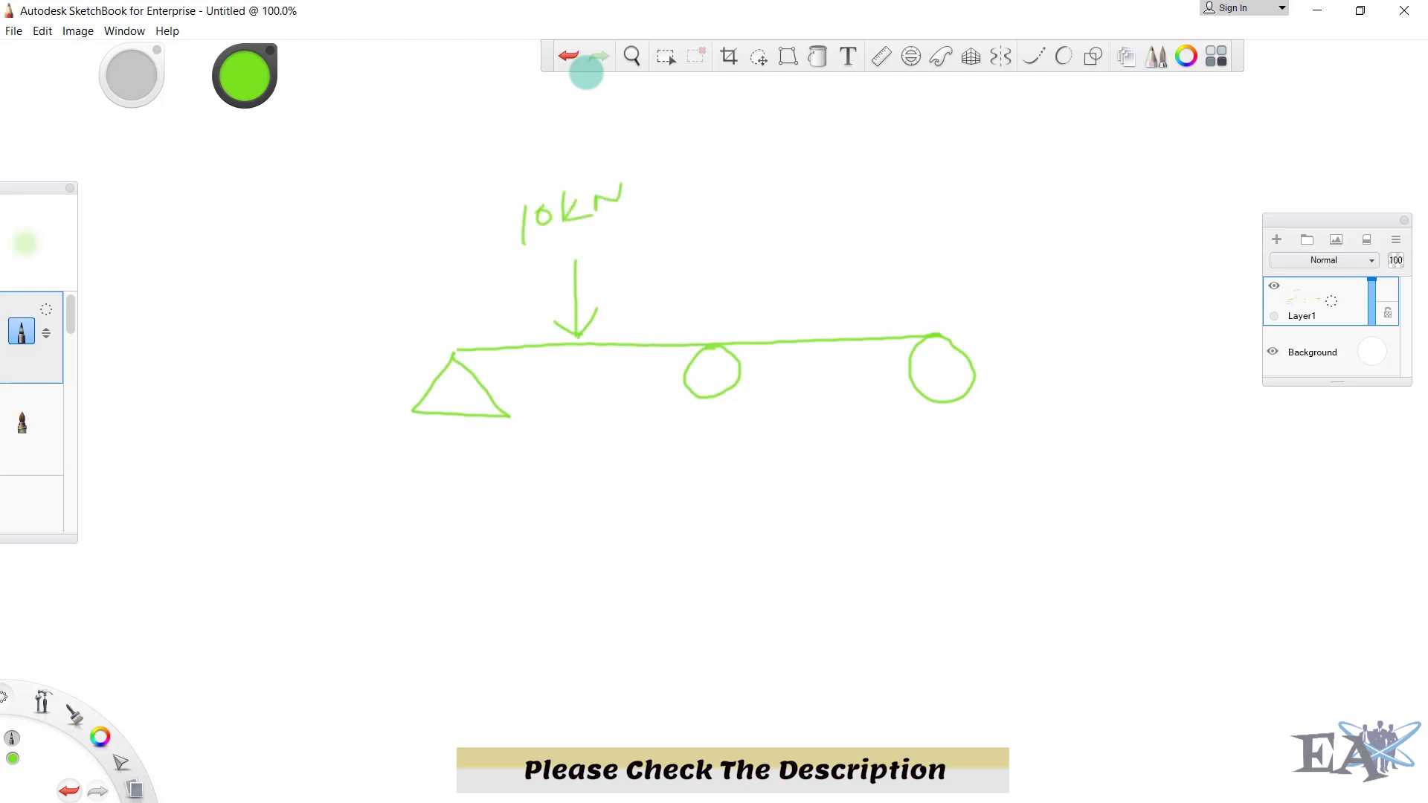
# Step: Dimension the two spans below the beam as 5 m for the left span and 4 m for the right span
pyautogui.moveTo(447, 432); pyautogui.dragTo(446, 481)
pyautogui.moveTo(720, 426); pyautogui.dragTo(719, 452)
pyautogui.moveTo(467, 445)
pyautogui.mouseDown()
pyautogui.moveTo(472, 468)
pyautogui.moveTo(448, 461)
pyautogui.mouseUp()
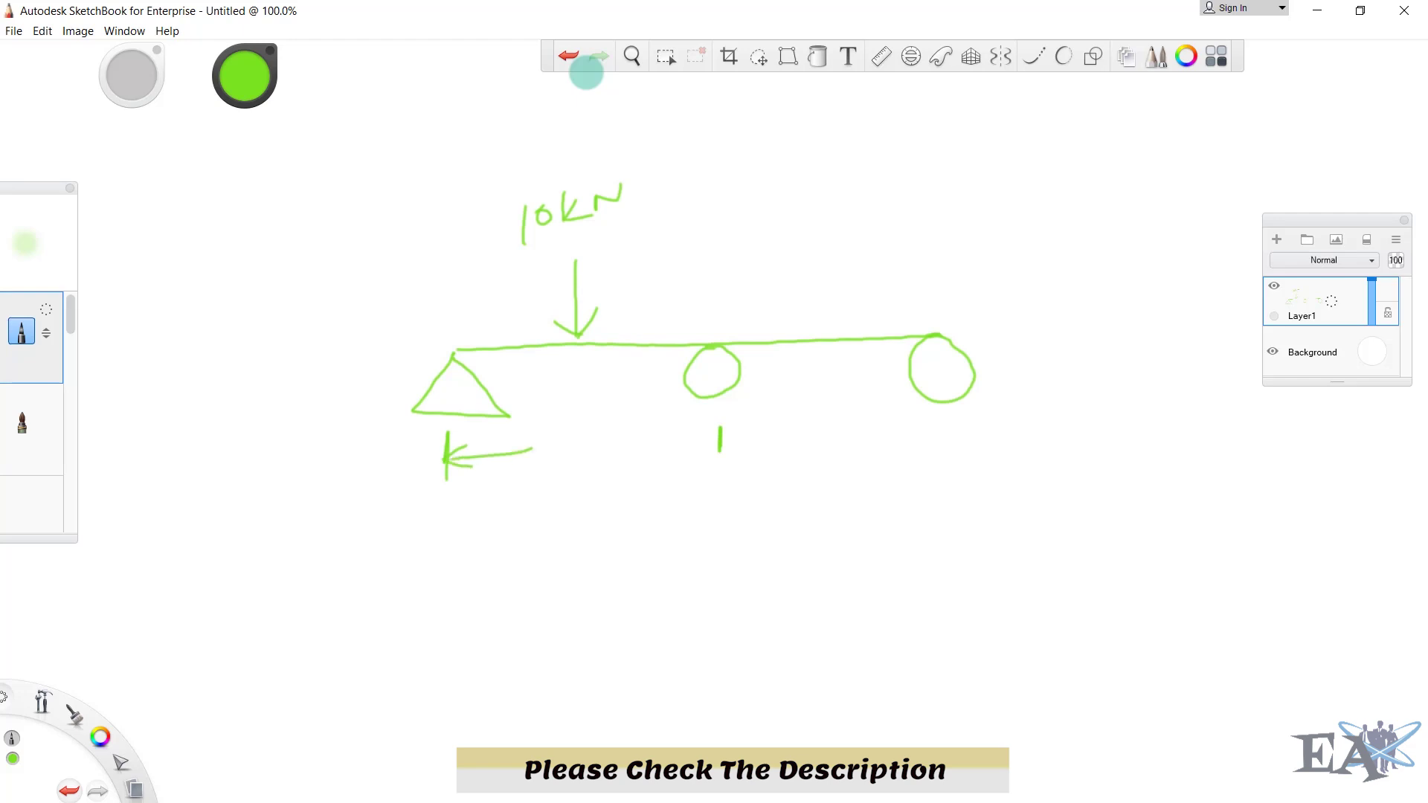
pyautogui.moveTo(573, 443)
pyautogui.mouseDown()
pyautogui.moveTo(557, 462)
pyautogui.moveTo(588, 438)
pyautogui.mouseUp()
pyautogui.moveTo(592, 462)
pyautogui.mouseDown()
pyautogui.moveTo(593, 448)
pyautogui.moveTo(635, 466)
pyautogui.moveTo(554, 473)
pyautogui.moveTo(546, 492)
pyautogui.mouseUp()
pyautogui.moveTo(656, 459)
pyautogui.mouseDown()
pyautogui.moveTo(704, 450)
pyautogui.moveTo(682, 470)
pyautogui.mouseUp()
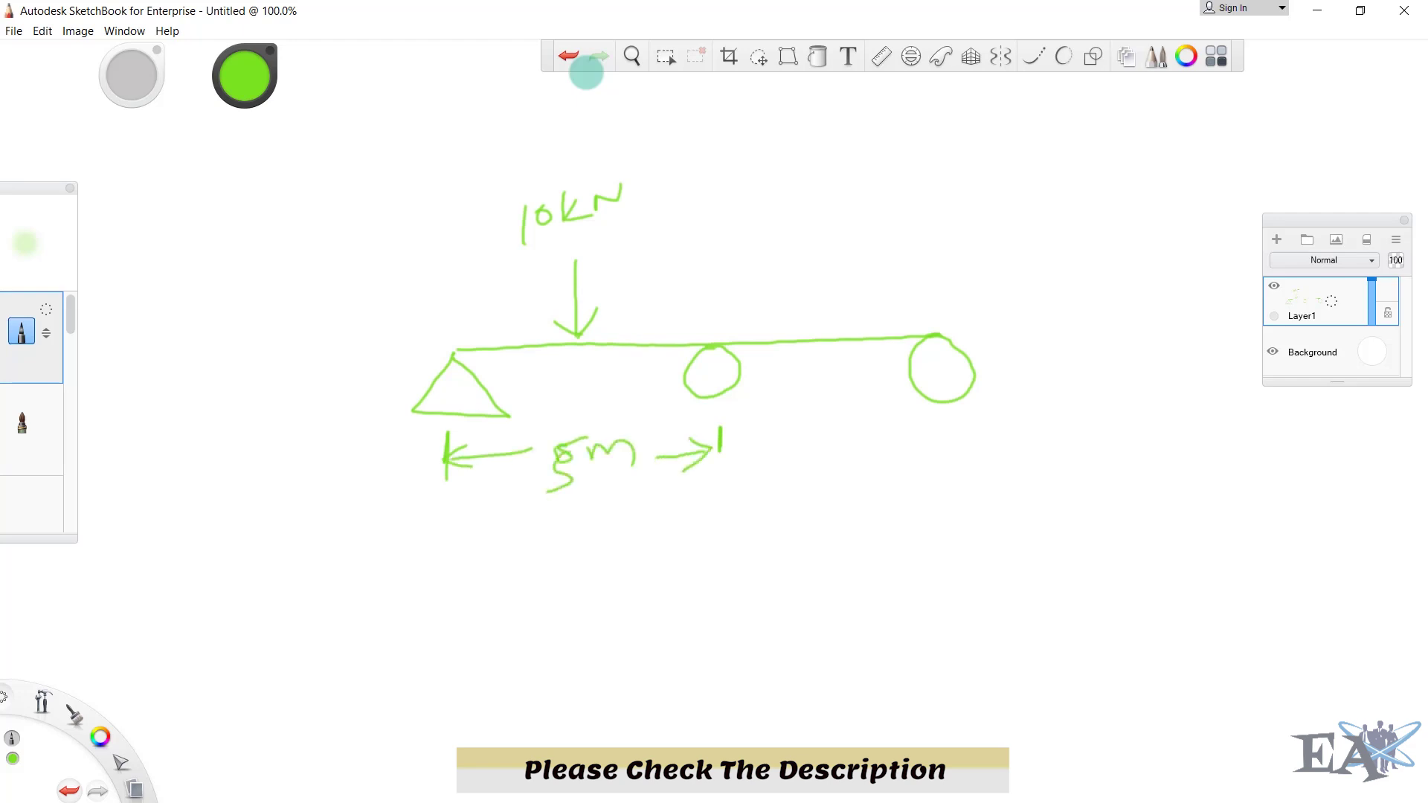
pyautogui.moveTo(752, 438)
pyautogui.mouseDown()
pyautogui.moveTo(760, 458)
pyautogui.moveTo(734, 451)
pyautogui.mouseUp()
pyautogui.moveTo(811, 430); pyautogui.dragTo(830, 465)
pyautogui.moveTo(843, 455)
pyautogui.mouseDown()
pyautogui.moveTo(847, 440)
pyautogui.moveTo(876, 459)
pyautogui.moveTo(955, 445)
pyautogui.moveTo(941, 455)
pyautogui.moveTo(974, 470)
pyautogui.mouseUp()
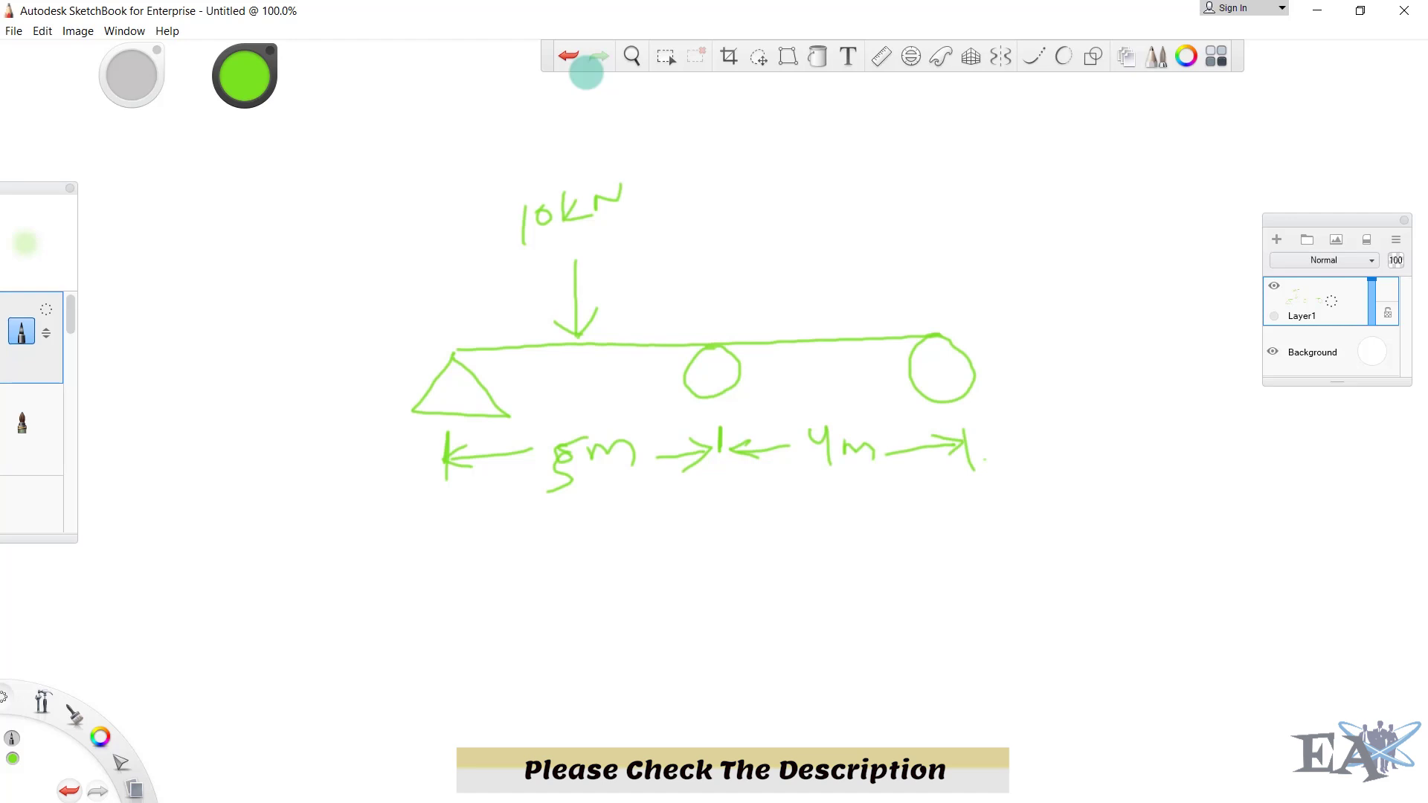
# Step: Add a 5 kN load 1 m past the middle support and dimension the first load 2.5 m from the left support
pyautogui.moveTo(576, 340); pyautogui.dragTo(576, 379)
pyautogui.moveTo(783, 274); pyautogui.dragTo(789, 340)
pyautogui.moveTo(714, 287)
pyautogui.mouseDown()
pyautogui.moveTo(715, 323)
pyautogui.moveTo(770, 296)
pyautogui.moveTo(763, 313)
pyautogui.mouseUp()
pyautogui.moveTo(736, 238)
pyautogui.mouseDown()
pyautogui.moveTo(734, 261)
pyautogui.moveTo(786, 254)
pyautogui.mouseUp()
pyautogui.moveTo(444, 304)
pyautogui.mouseDown()
pyautogui.moveTo(444, 331)
pyautogui.moveTo(527, 324)
pyautogui.moveTo(563, 302)
pyautogui.moveTo(548, 312)
pyautogui.mouseUp()
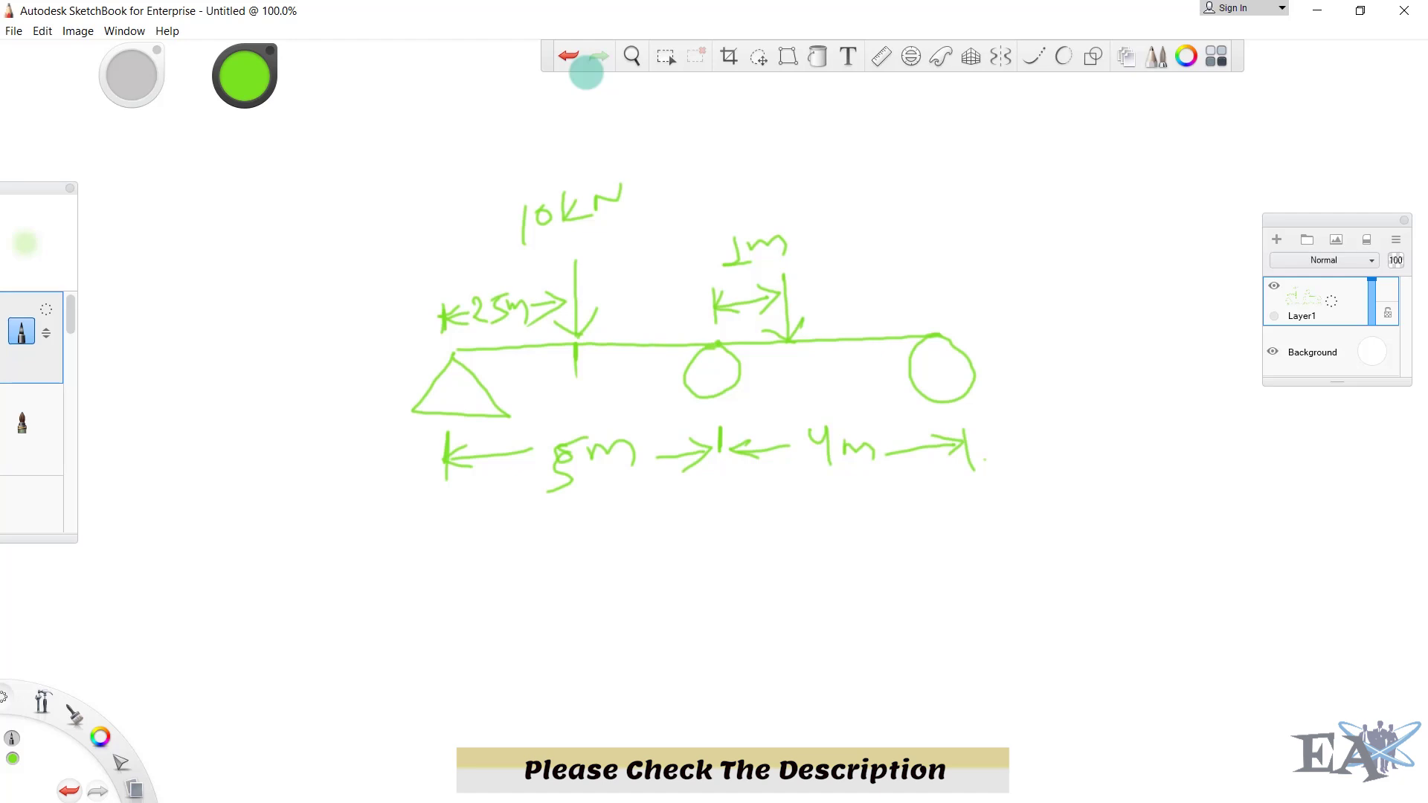
pyautogui.moveTo(814, 244)
pyautogui.mouseDown()
pyautogui.moveTo(790, 269)
pyautogui.moveTo(825, 253)
pyautogui.mouseUp()
pyautogui.moveTo(827, 250)
pyautogui.mouseDown()
pyautogui.moveTo(846, 255)
pyautogui.moveTo(868, 229)
pyautogui.mouseUp()
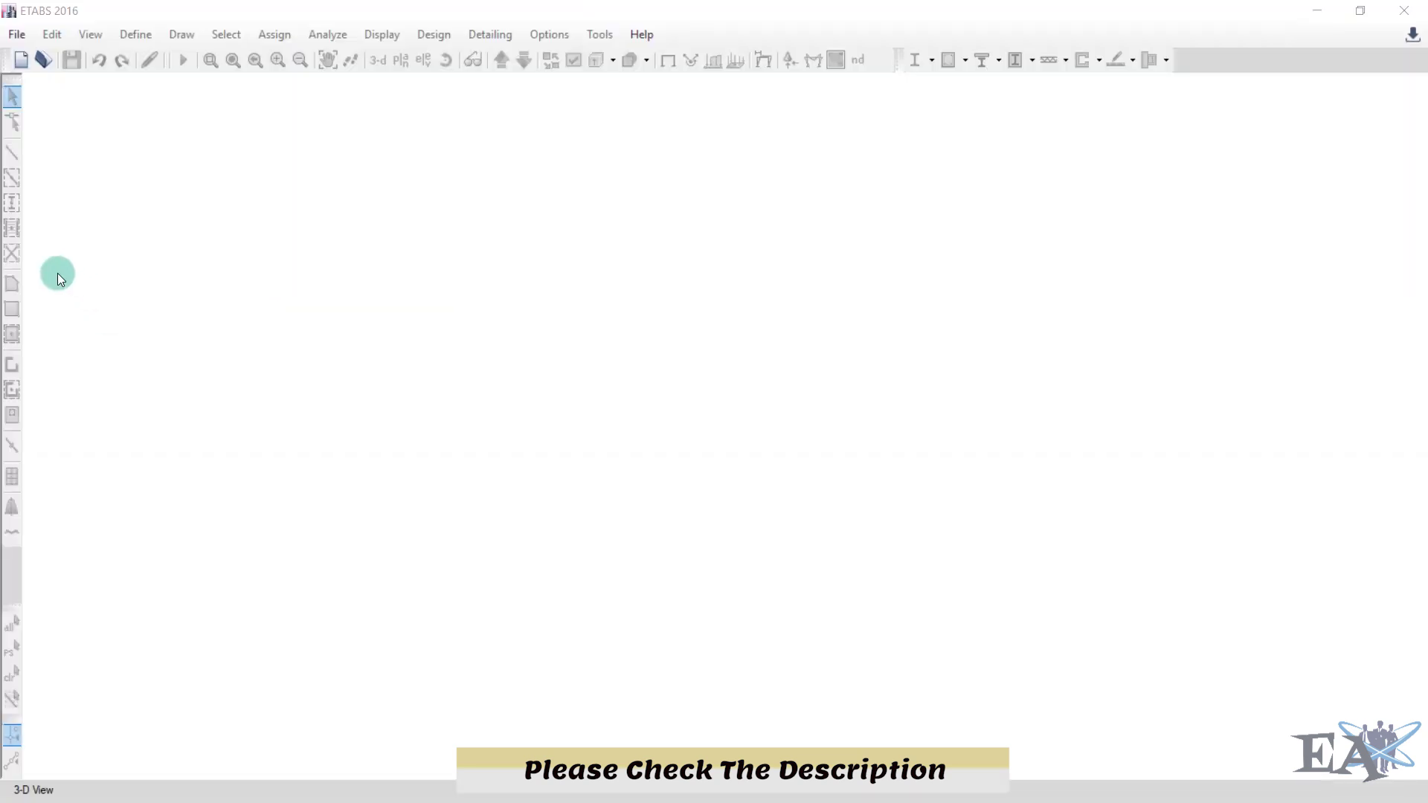
# Step: Switch to ETABS and start a new model using built-in settings with Metric SI display units
pyautogui.click(16, 35)
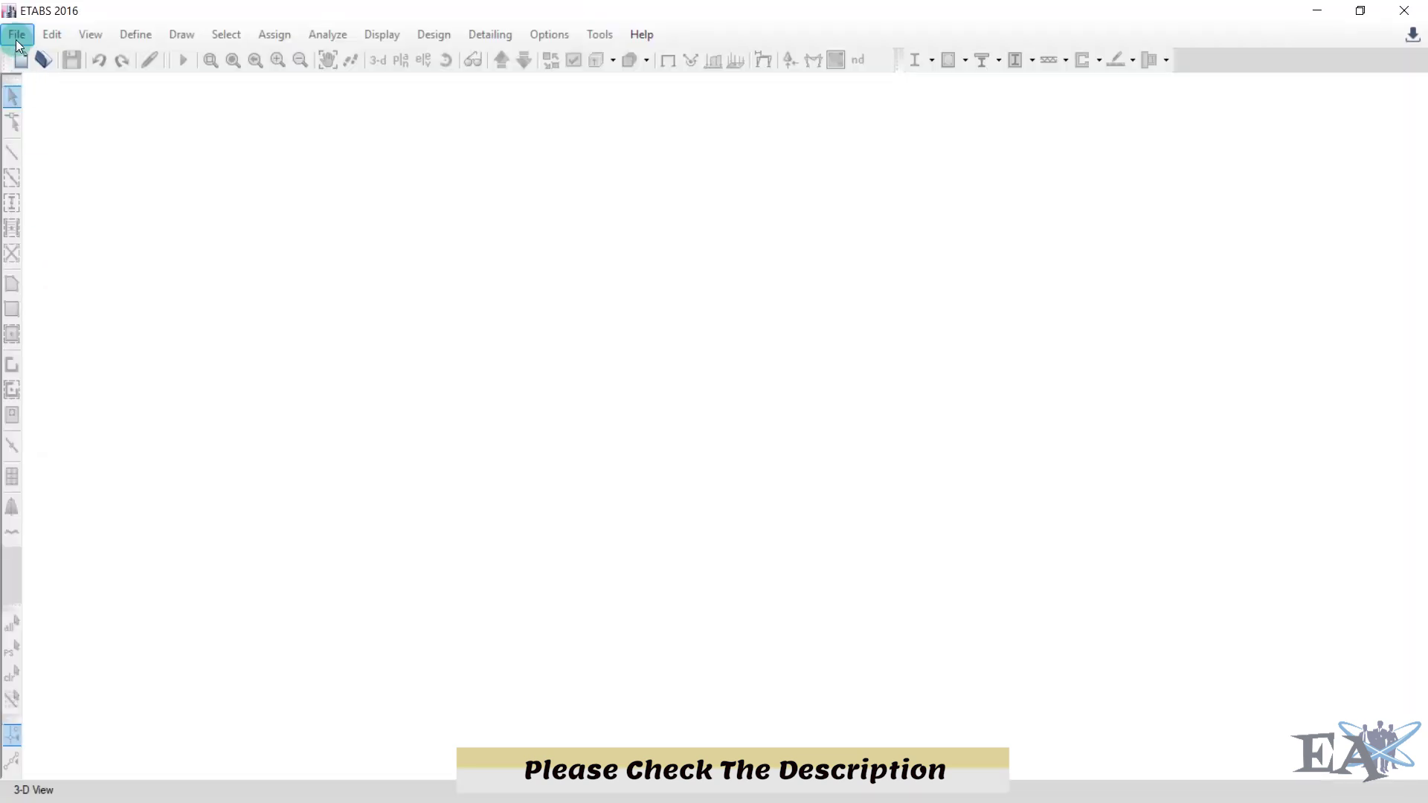
pyautogui.click(16, 38)
pyautogui.click(33, 61)
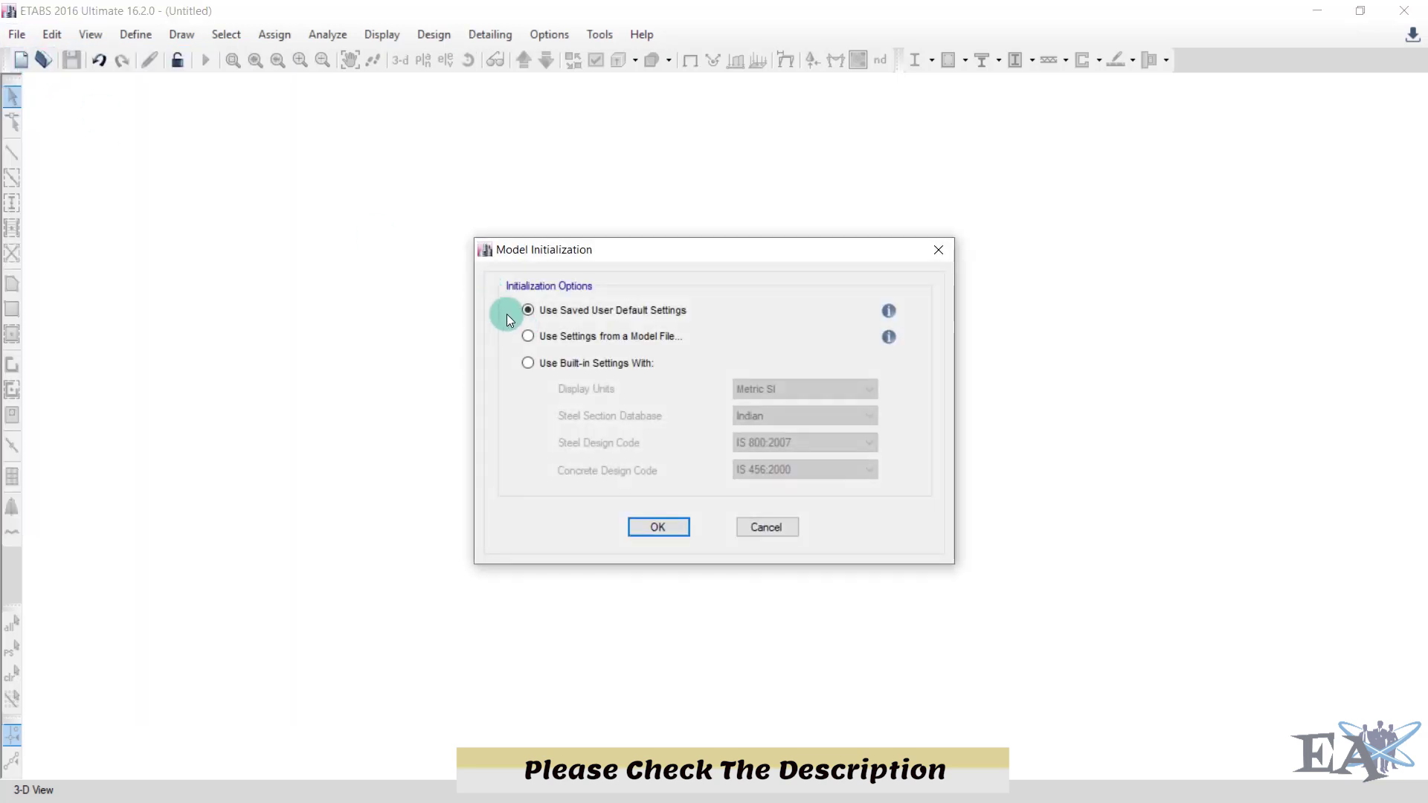
pyautogui.click(550, 366)
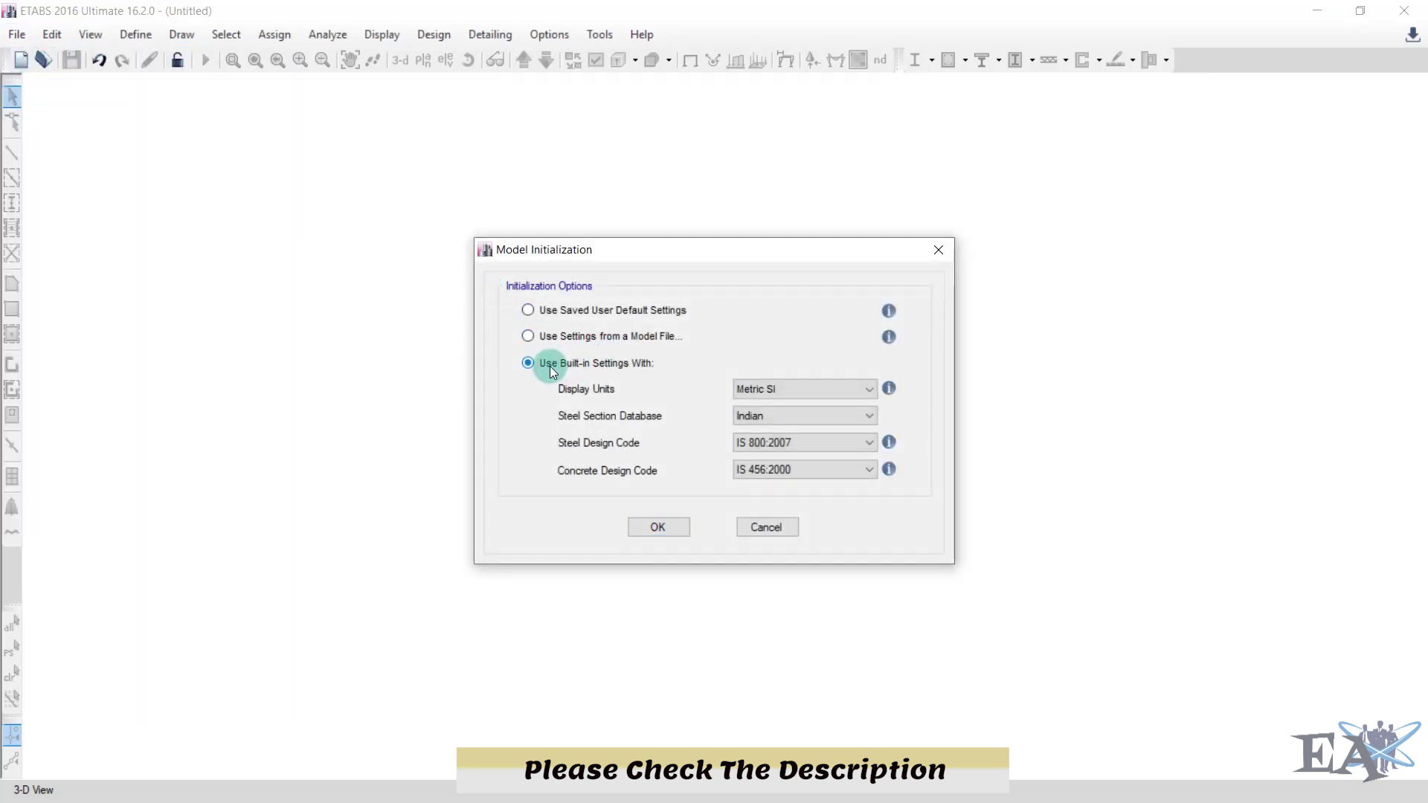
pyautogui.click(742, 388)
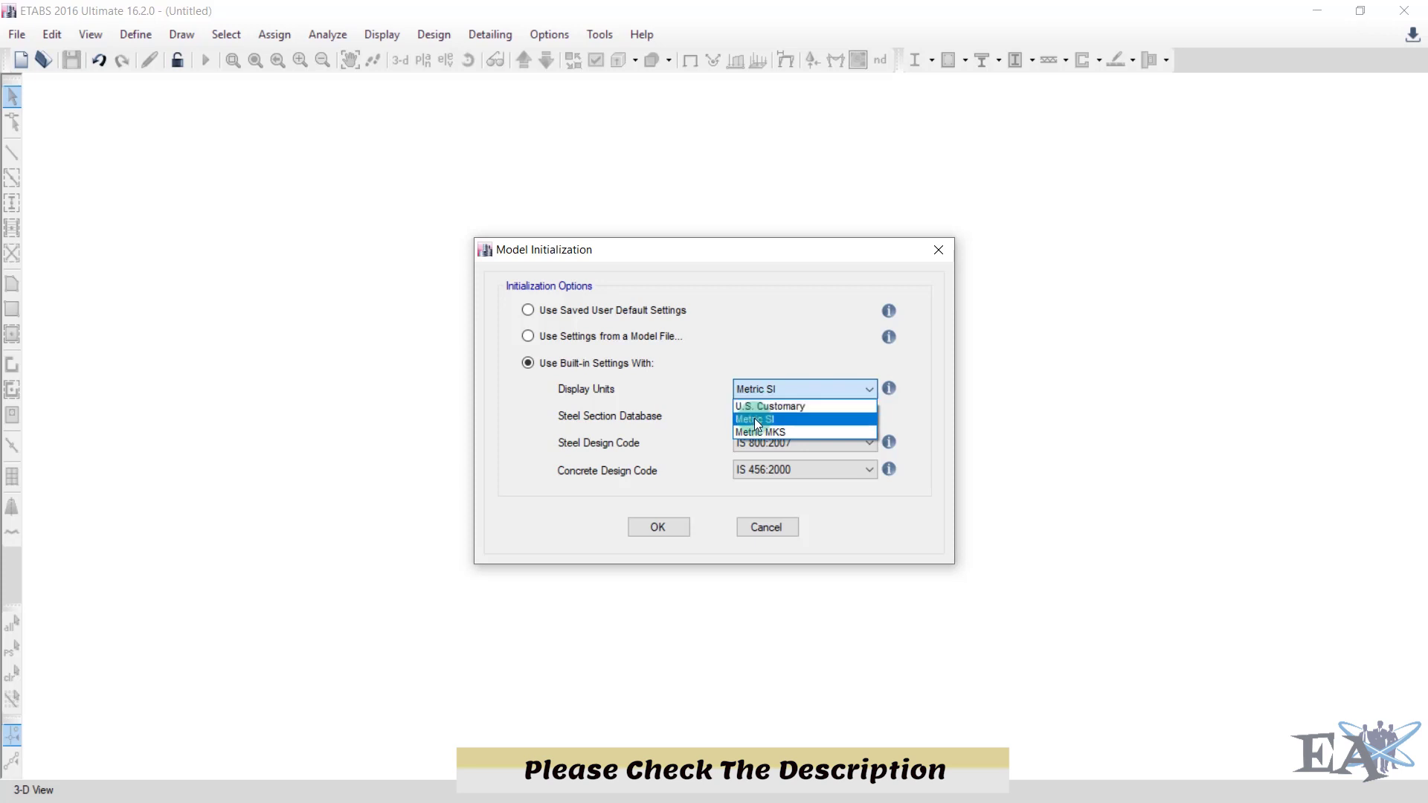
pyautogui.click(757, 421)
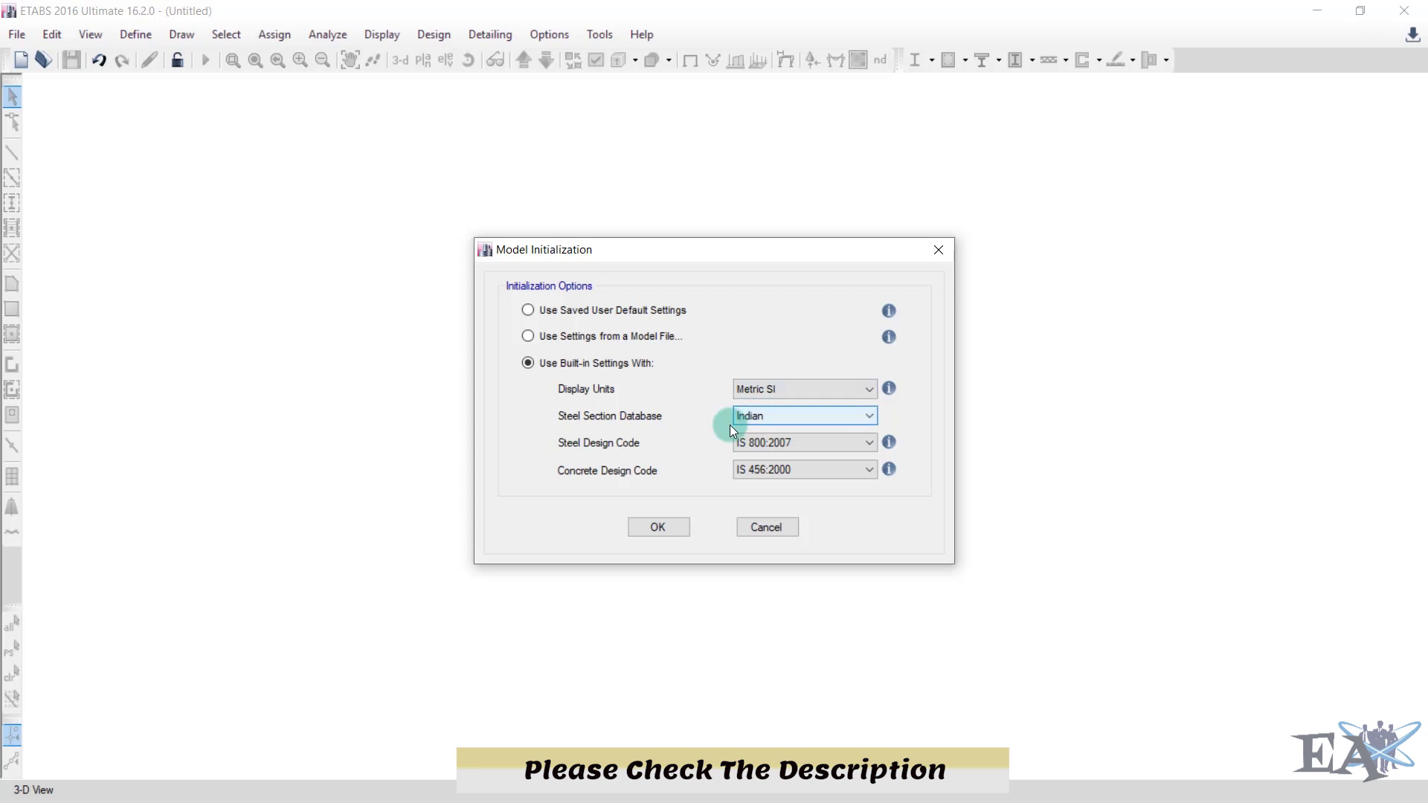
# Step: Initialize the model with the Indian steel section database, steel design code IS 800:2007 and concrete design code IS 456:2000
pyautogui.click(784, 415)
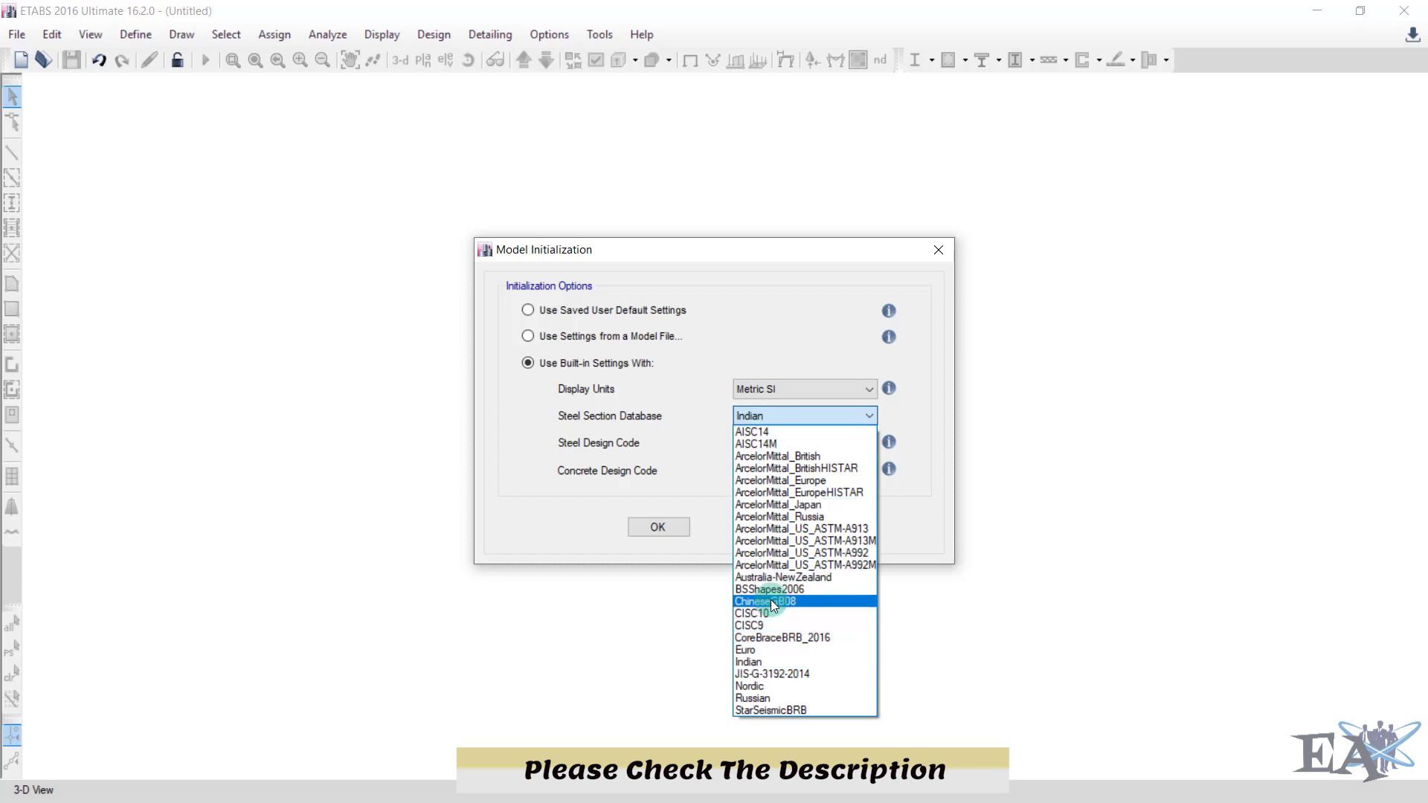
pyautogui.click(768, 662)
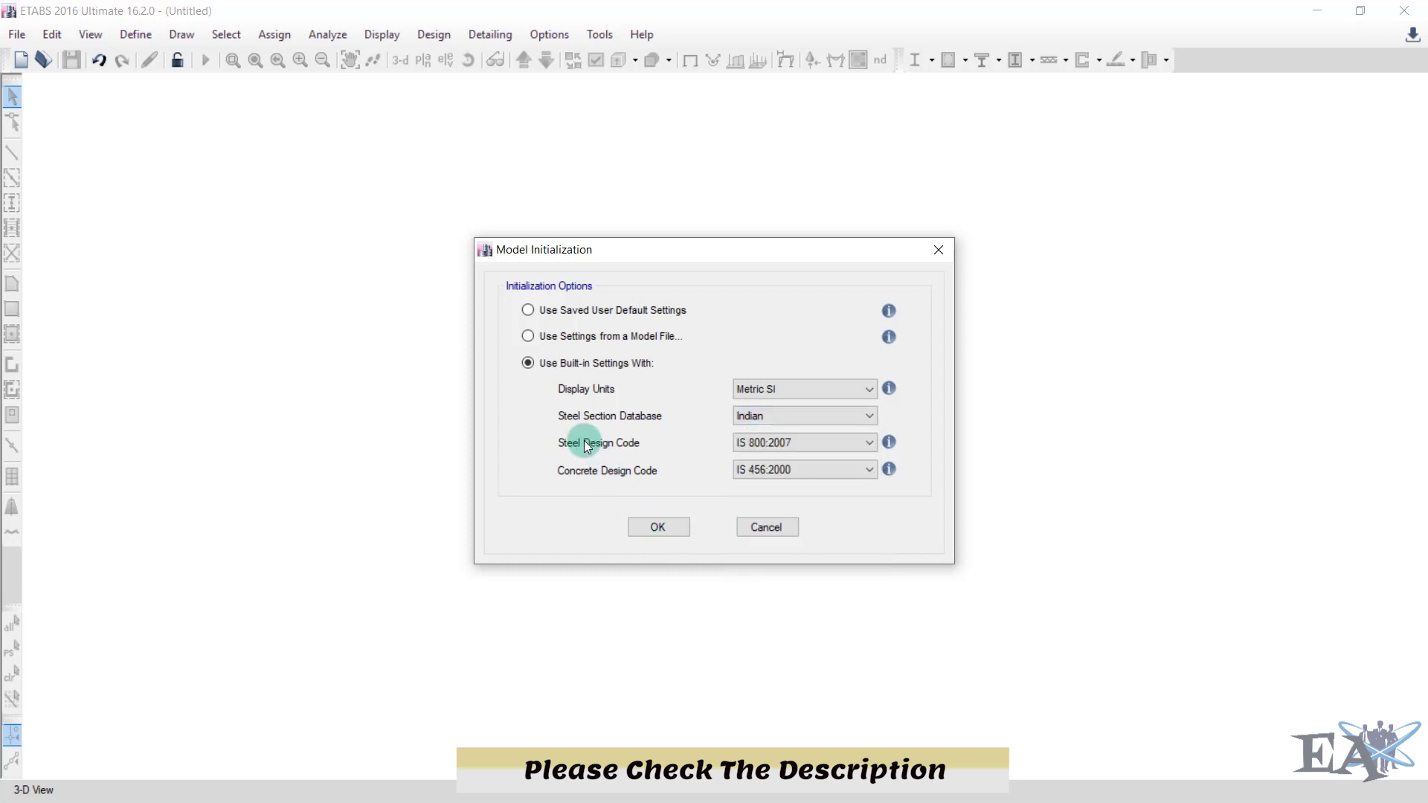
pyautogui.click(778, 443)
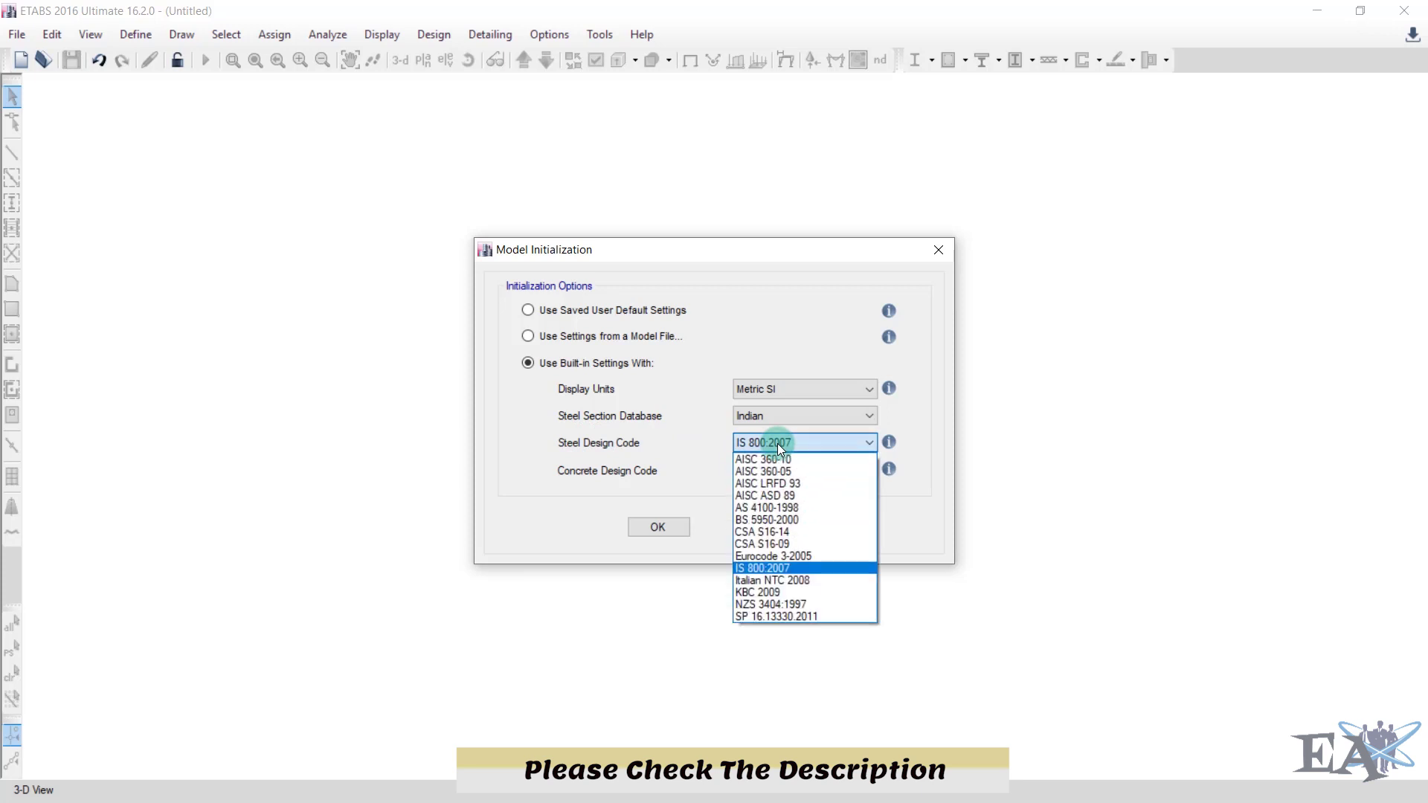
pyautogui.click(754, 569)
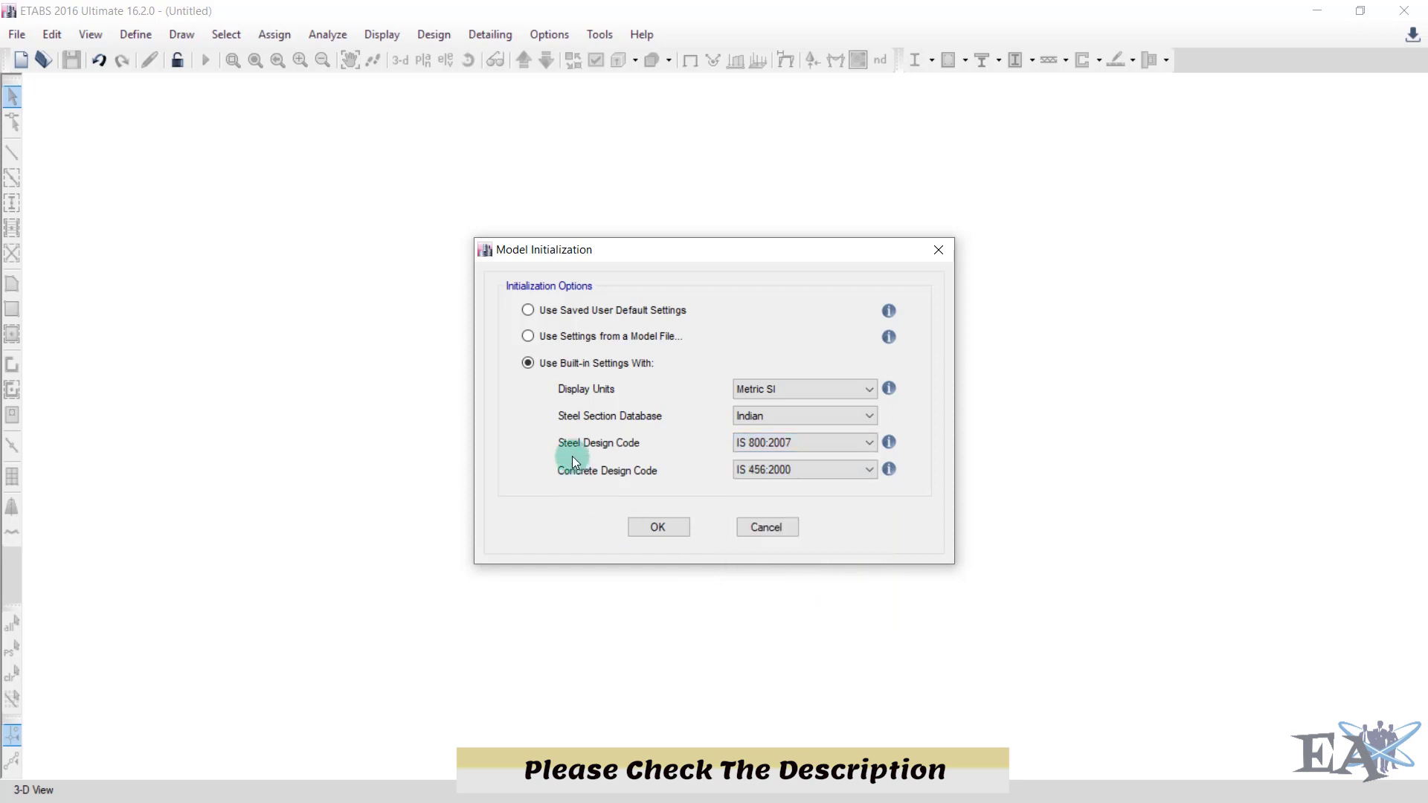
pyautogui.click(765, 473)
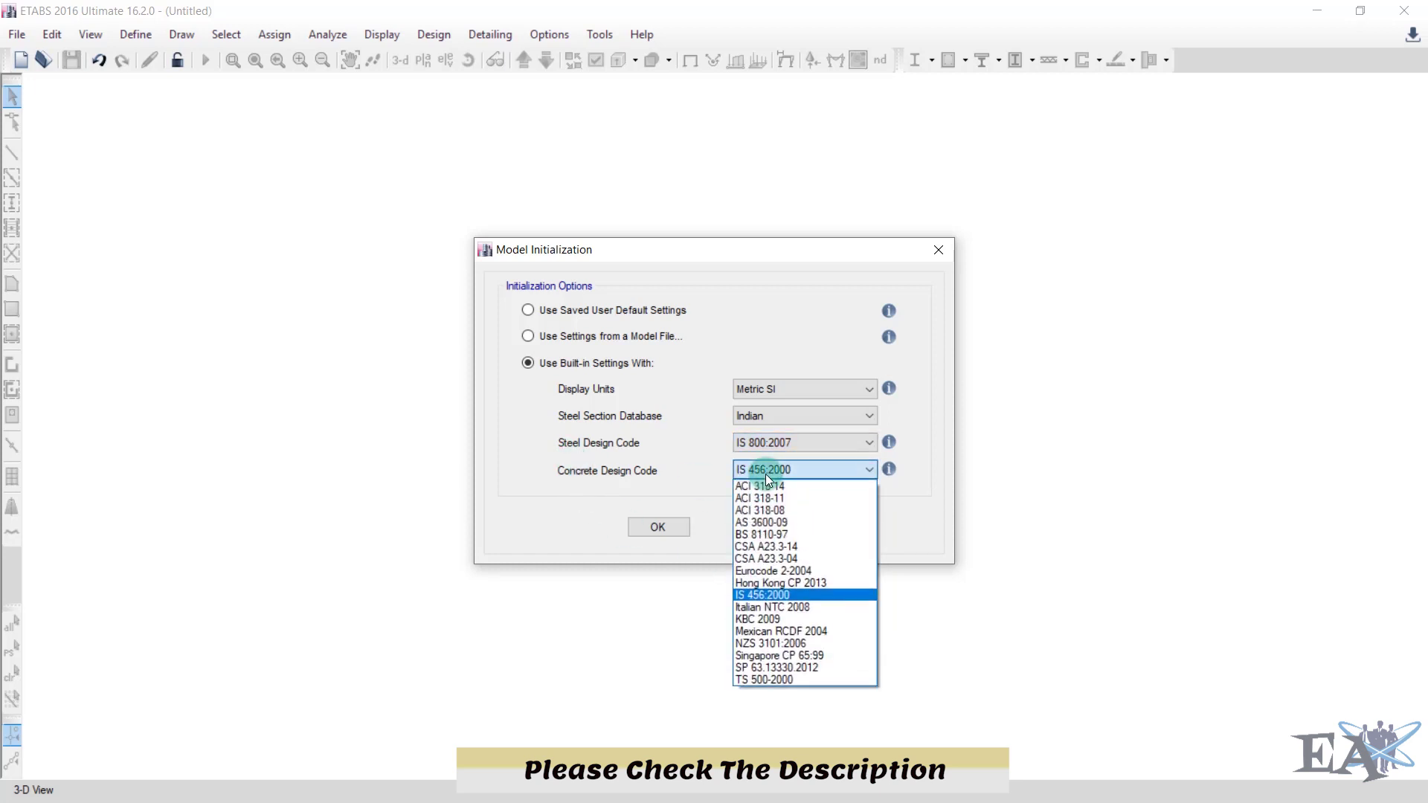
pyautogui.click(756, 595)
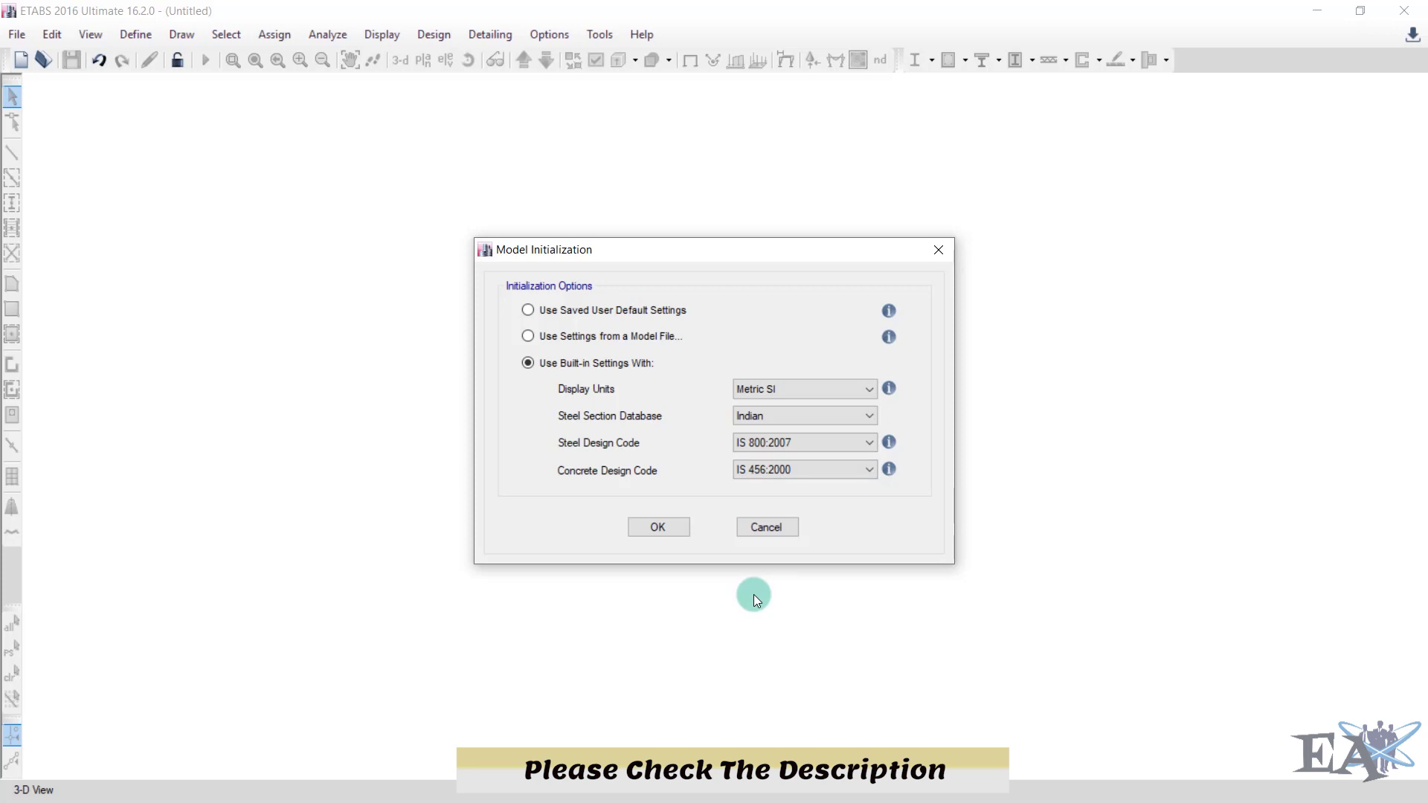
pyautogui.click(657, 527)
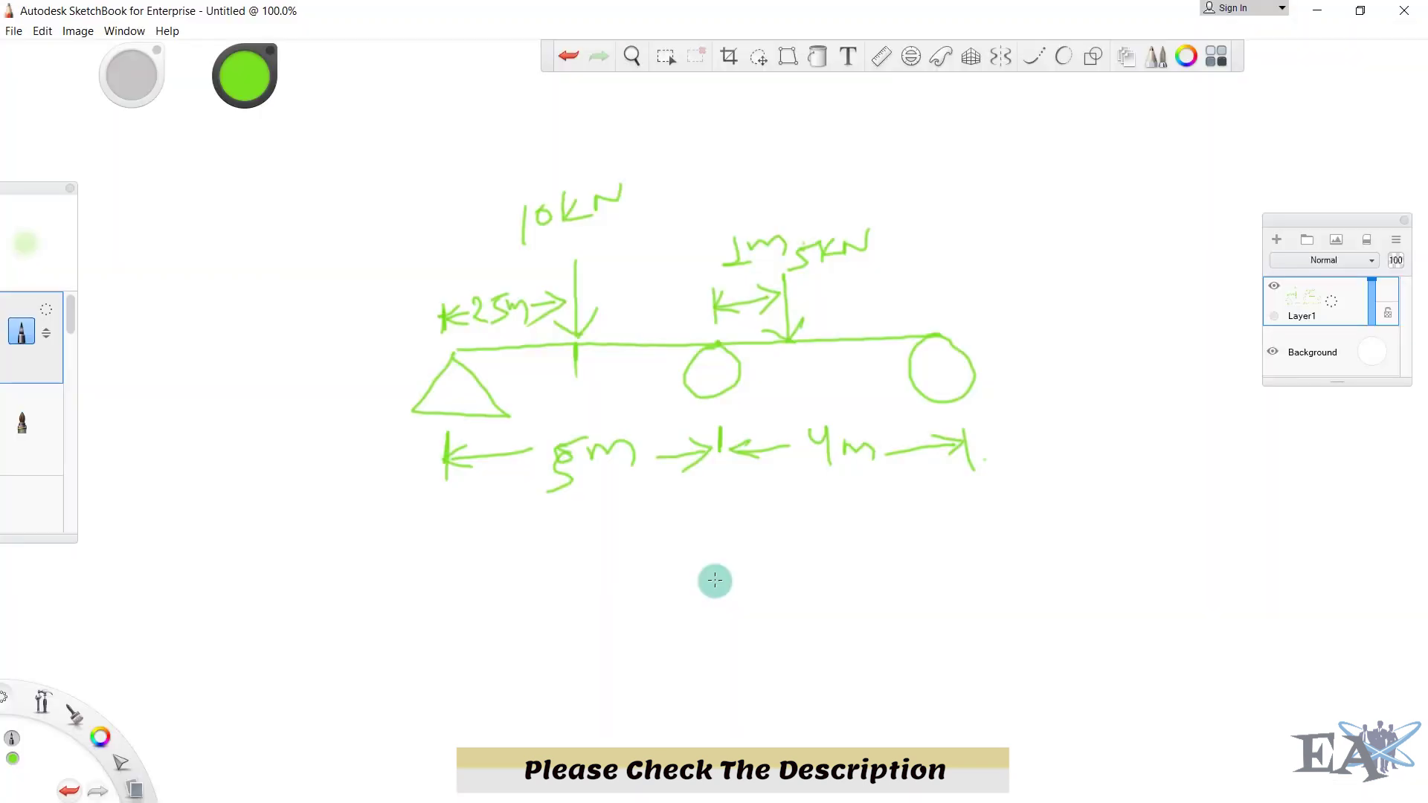
# Step: Return to SketchBook, circle the left support as the origin and change the brush colour to red
pyautogui.moveTo(455, 348); pyautogui.dragTo(459, 350)
pyautogui.click(244, 75)
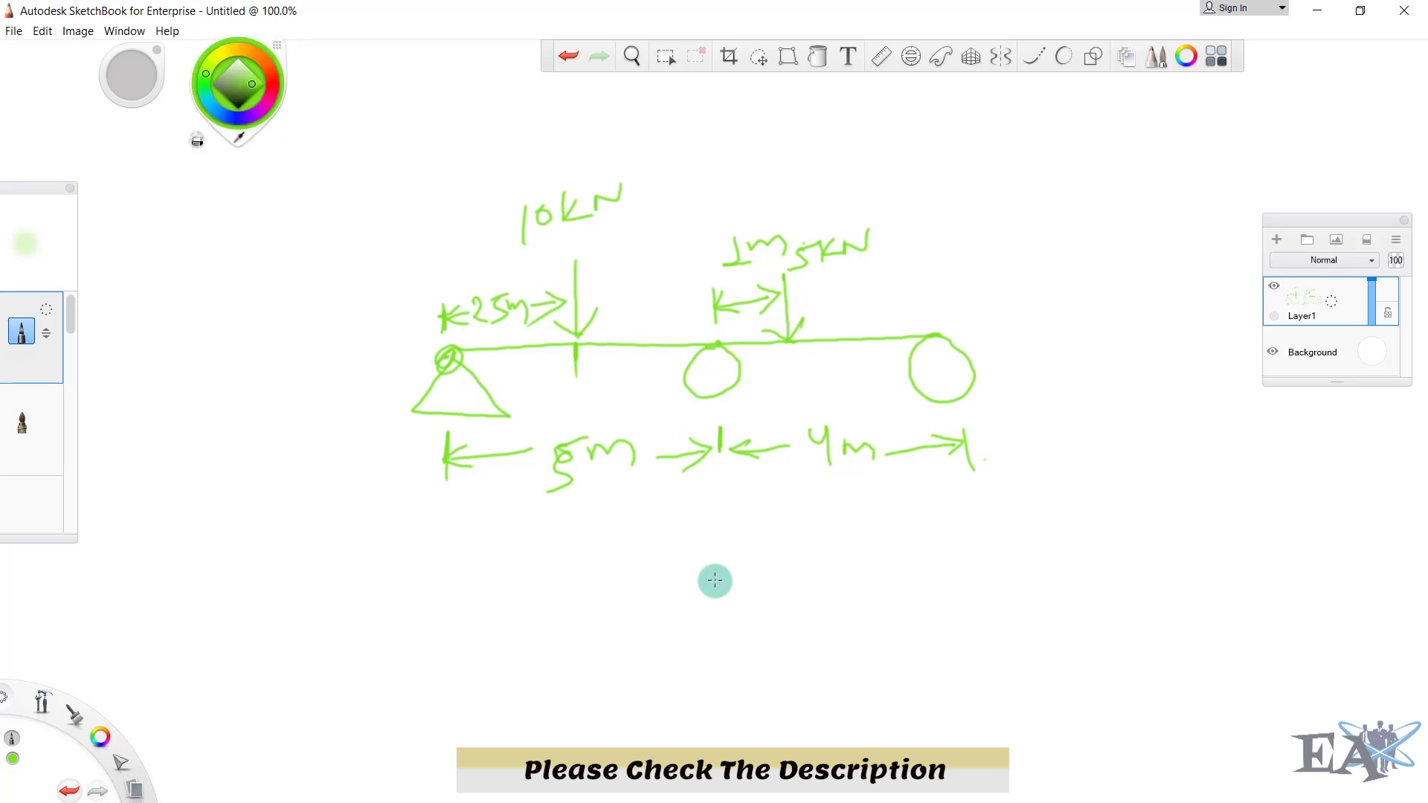
pyautogui.moveTo(205, 74)
pyautogui.mouseDown()
pyautogui.moveTo(236, 40)
pyautogui.moveTo(274, 60)
pyautogui.moveTo(270, 73)
pyautogui.mouseUp()
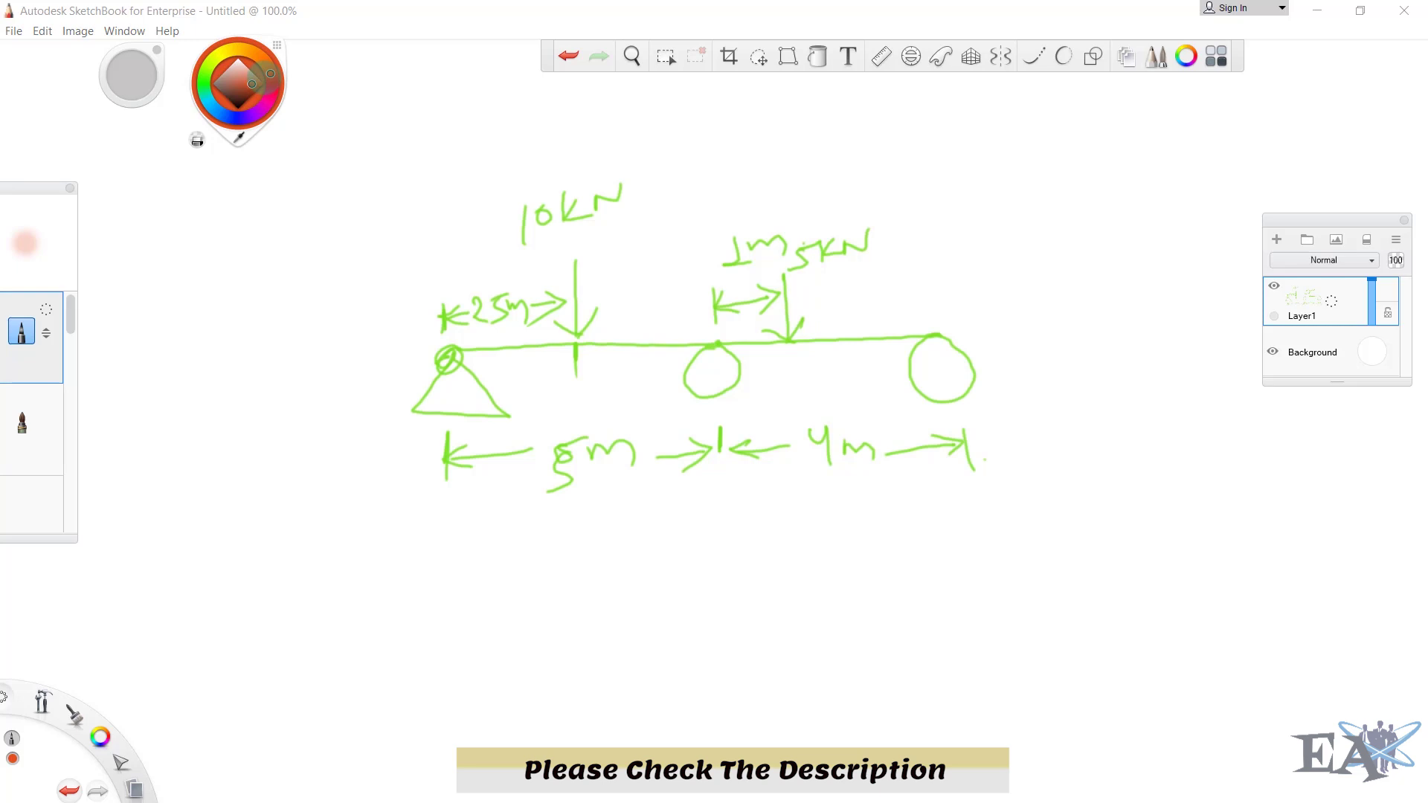
# Step: Draw and label the coordinate axes: Y diagonally down from the left support, X along the beam and Z upward
pyautogui.moveTo(449, 352)
pyautogui.mouseDown()
pyautogui.moveTo(304, 550)
pyautogui.moveTo(338, 559)
pyautogui.mouseUp()
pyautogui.moveTo(224, 563); pyautogui.dragTo(265, 640)
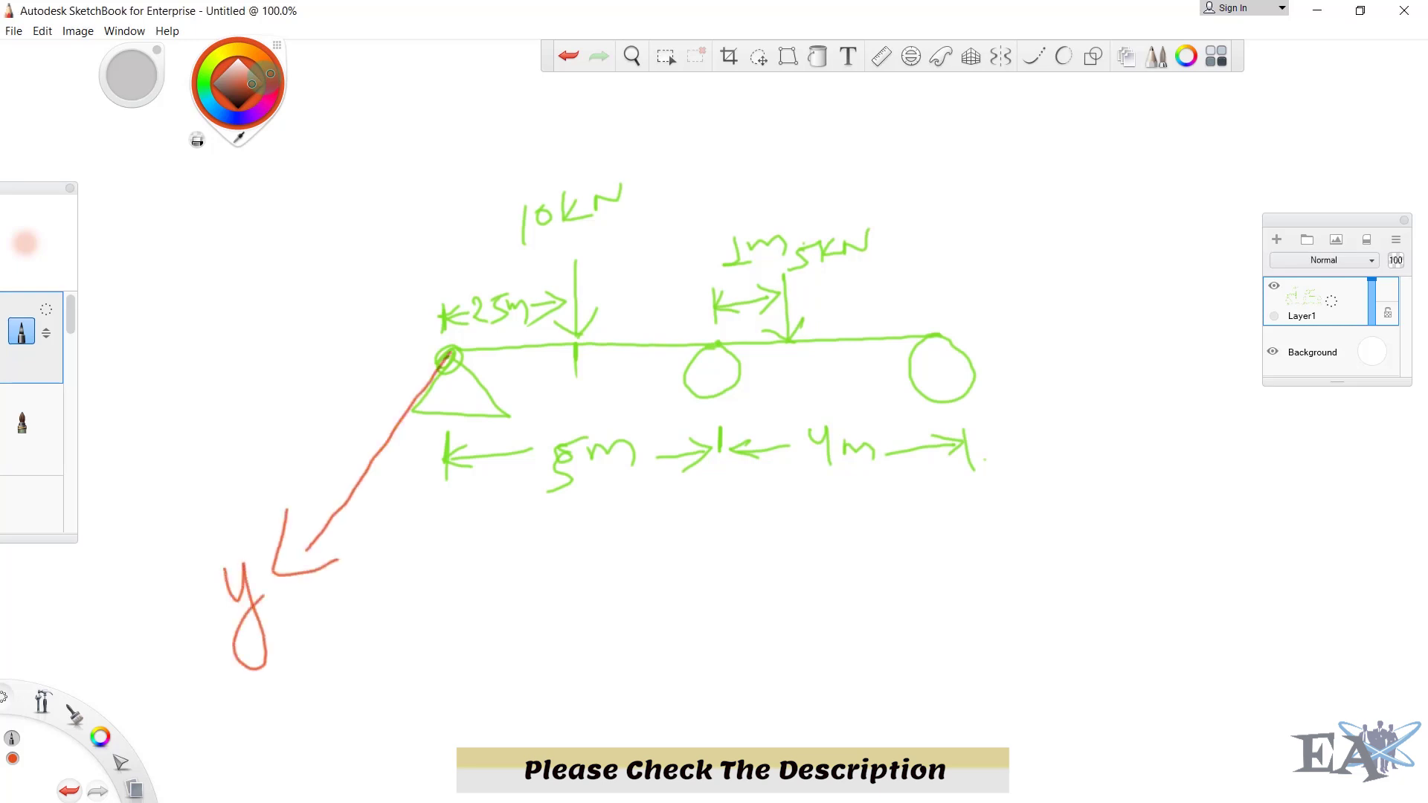
pyautogui.moveTo(885, 336)
pyautogui.mouseDown()
pyautogui.moveTo(1065, 321)
pyautogui.moveTo(1056, 350)
pyautogui.mouseUp()
pyautogui.moveTo(1097, 296); pyautogui.dragTo(1150, 339)
pyautogui.moveTo(1138, 290); pyautogui.dragTo(1105, 362)
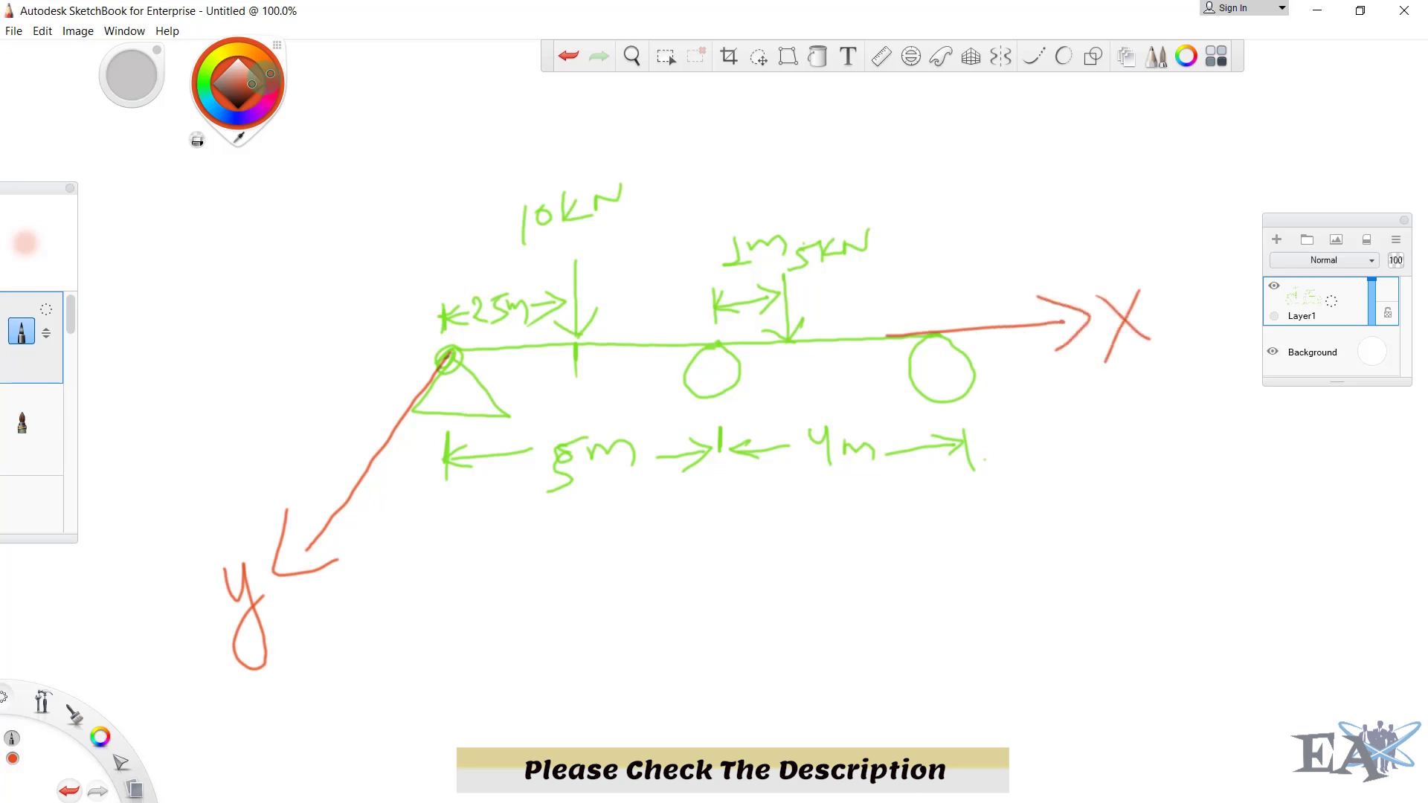
pyautogui.moveTo(449, 352)
pyautogui.mouseDown()
pyautogui.moveTo(427, 183)
pyautogui.moveTo(468, 177)
pyautogui.mouseUp()
pyautogui.moveTo(365, 96)
pyautogui.mouseDown()
pyautogui.moveTo(362, 145)
pyautogui.moveTo(444, 120)
pyautogui.mouseUp()
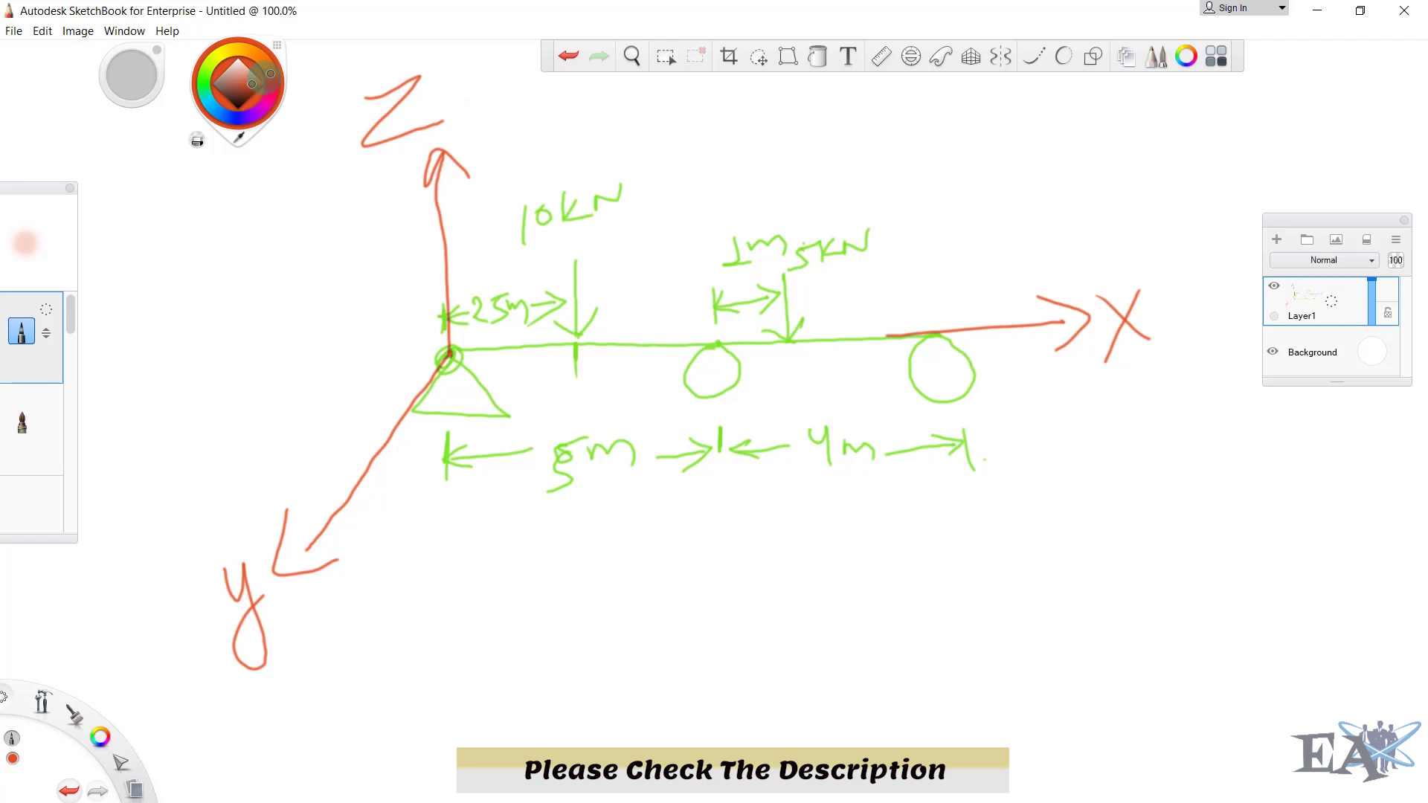
# Step: Emphasize the grid line at the left support and draw grid lines labelled B and C from the middle and right supports
pyautogui.moveTo(446, 354); pyautogui.dragTo(371, 459)
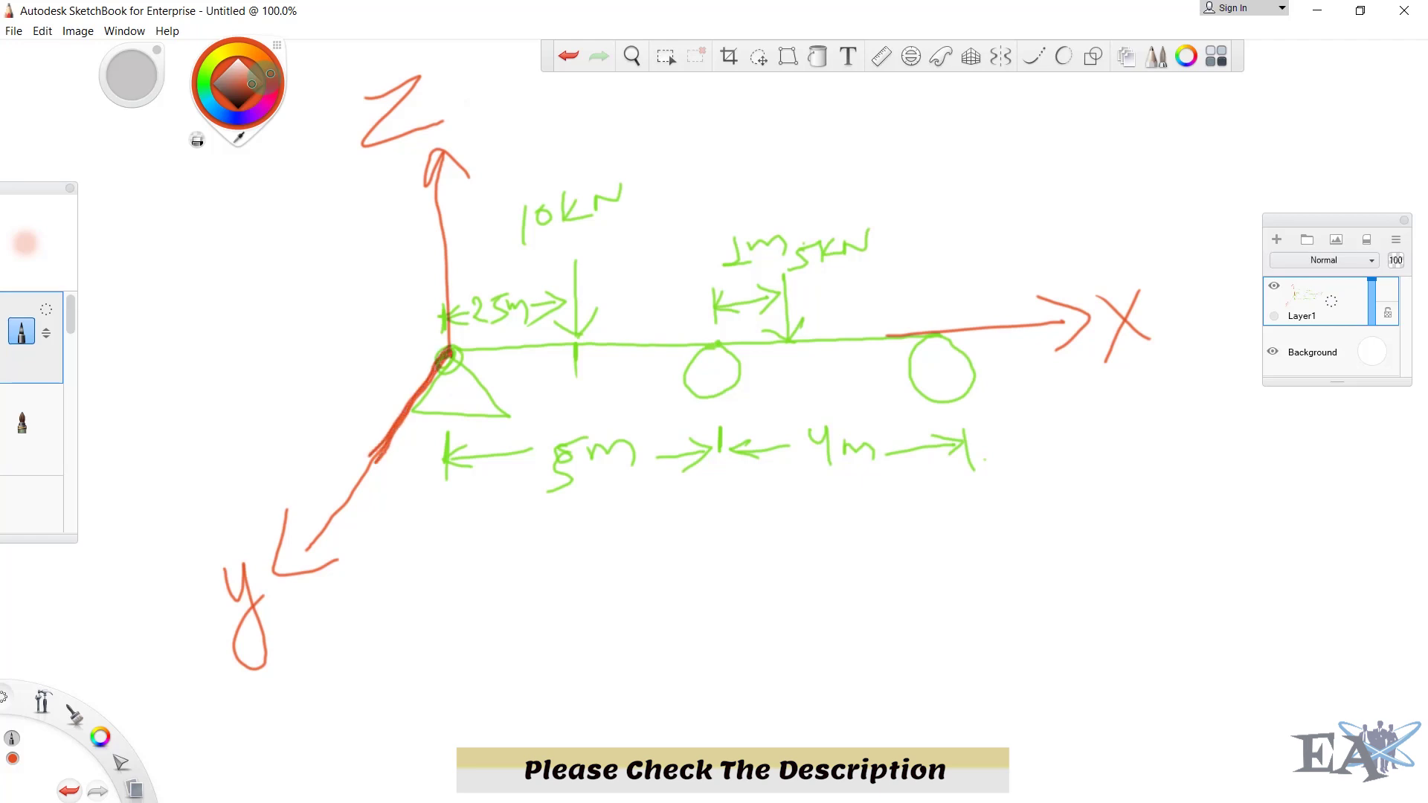
pyautogui.moveTo(424, 383); pyautogui.dragTo(372, 463)
pyautogui.moveTo(717, 338)
pyautogui.mouseDown()
pyautogui.moveTo(645, 544)
pyautogui.moveTo(662, 578)
pyautogui.mouseUp()
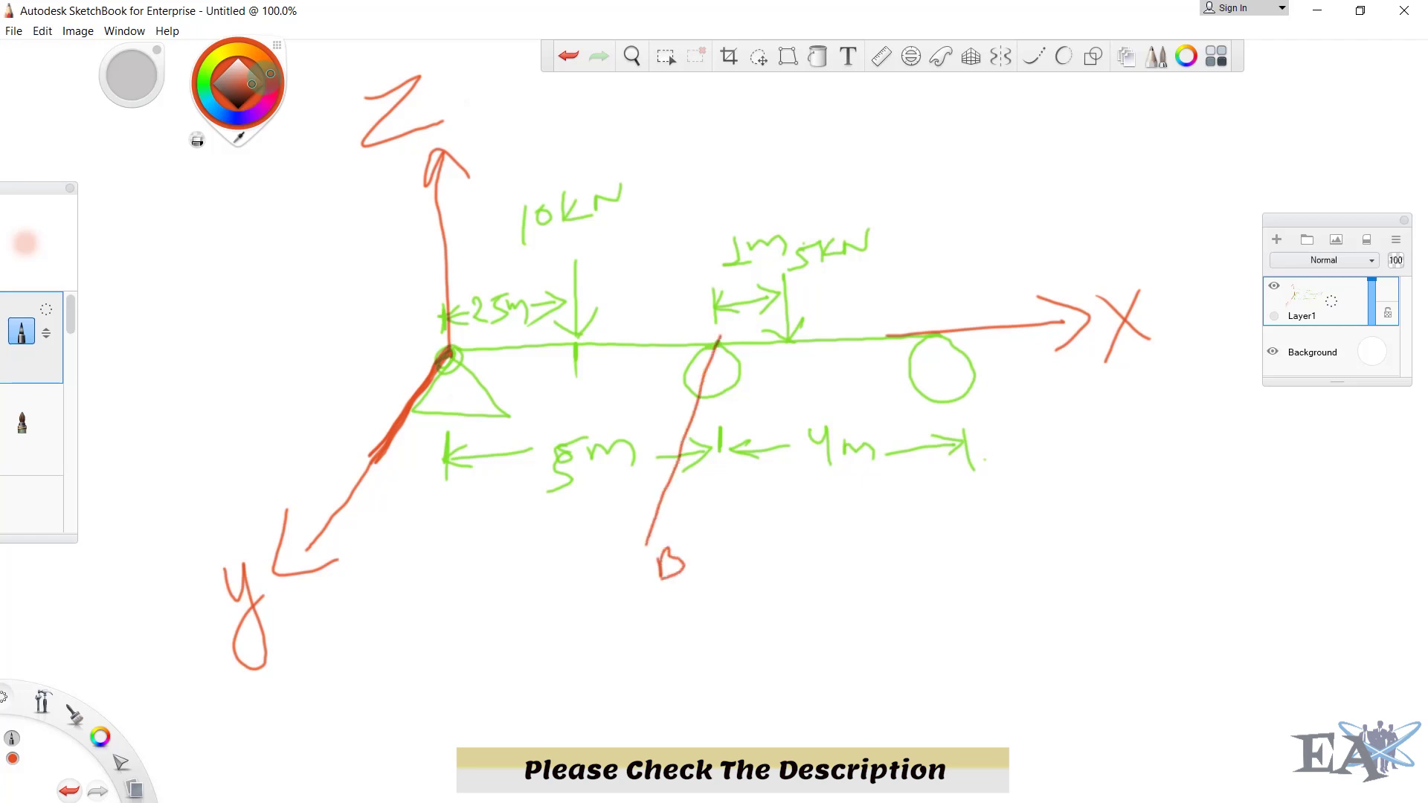
pyautogui.moveTo(949, 325)
pyautogui.mouseDown()
pyautogui.moveTo(916, 533)
pyautogui.moveTo(977, 557)
pyautogui.mouseUp()
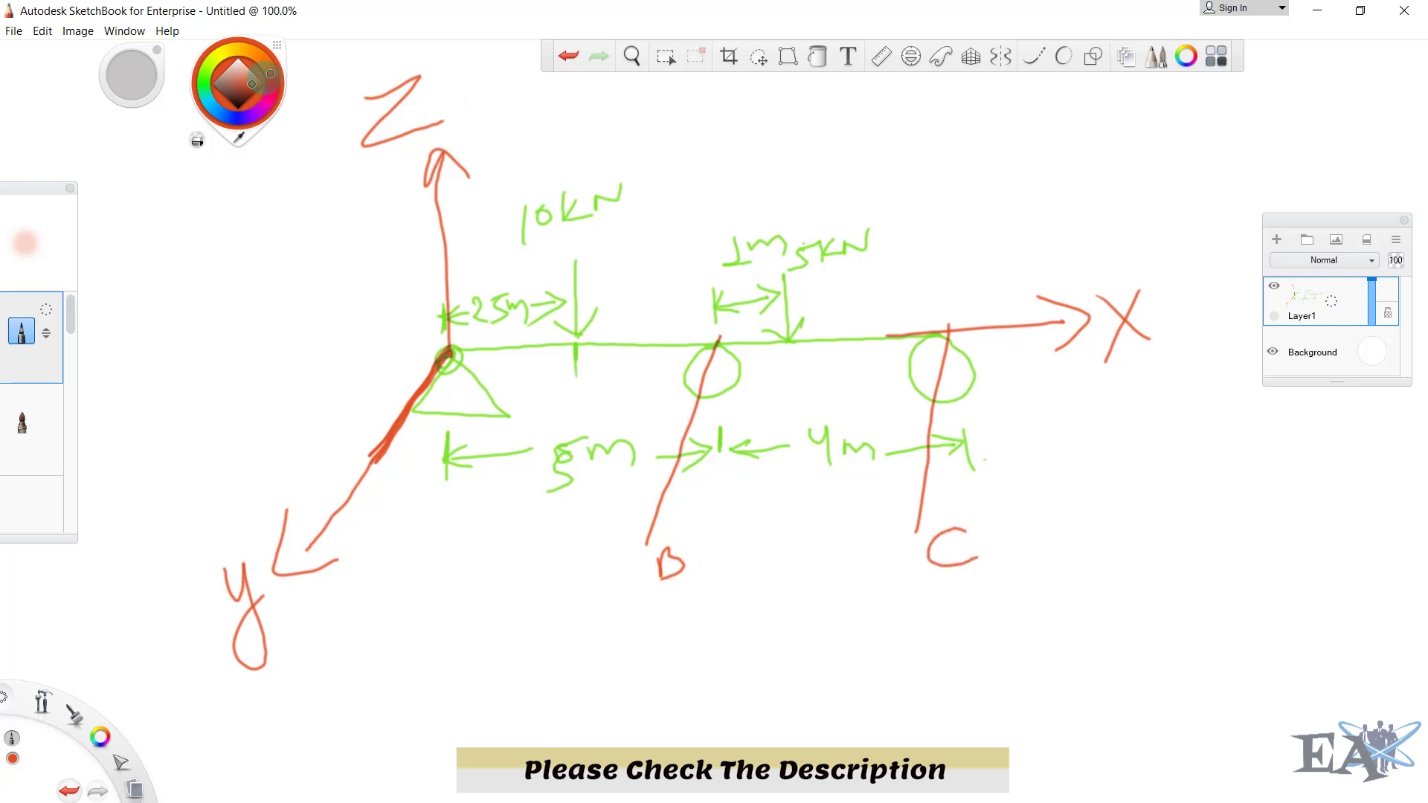
# Step: Add grid lines at both load points and relabel the lines after the left support as B, C, D and E
pyautogui.moveTo(576, 341); pyautogui.dragTo(513, 588)
pyautogui.moveTo(794, 339); pyautogui.dragTo(762, 549)
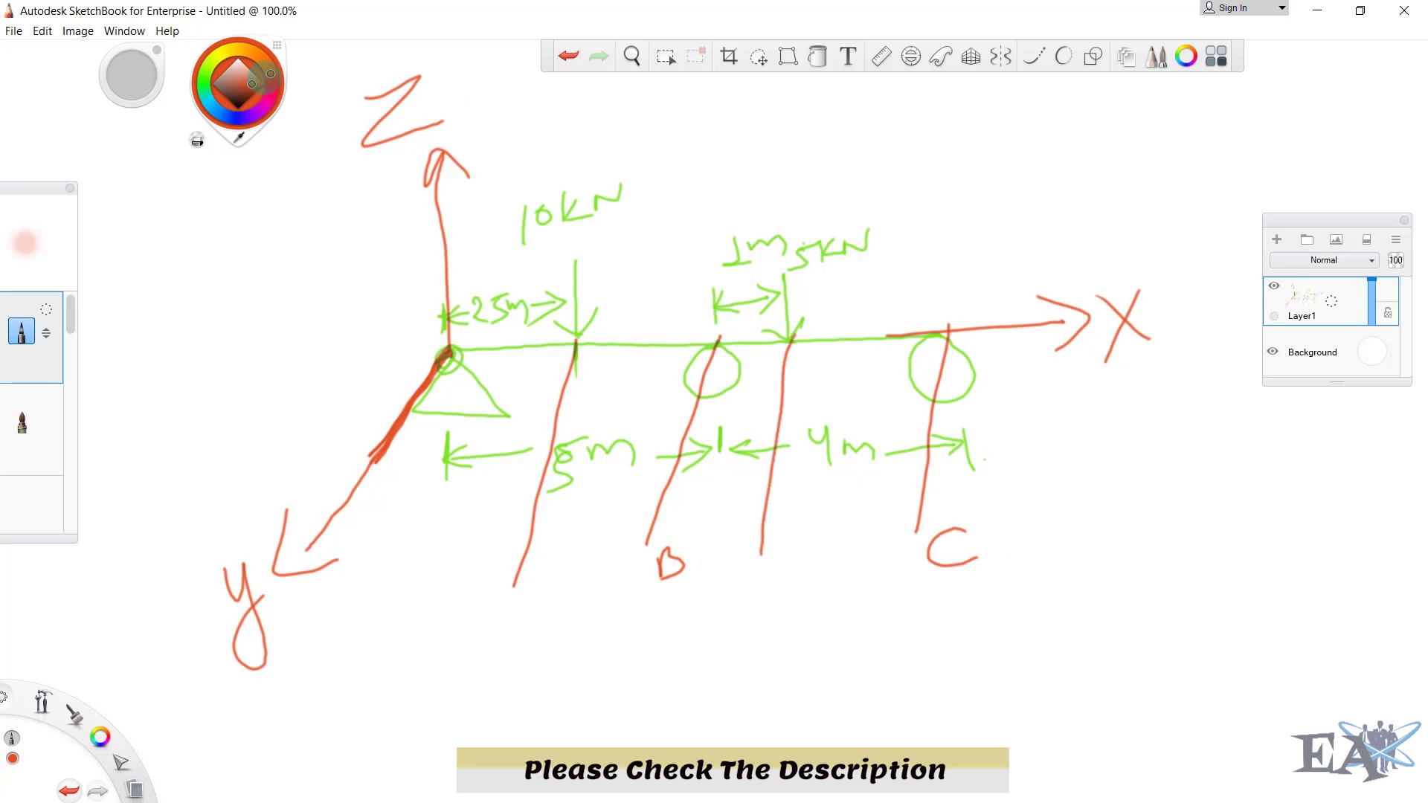
pyautogui.moveTo(473, 574)
pyautogui.mouseDown()
pyautogui.moveTo(504, 607)
pyautogui.moveTo(473, 635)
pyautogui.mouseUp()
pyautogui.moveTo(661, 546)
pyautogui.mouseDown()
pyautogui.moveTo(680, 573)
pyautogui.moveTo(703, 573)
pyautogui.mouseUp()
pyautogui.moveTo(753, 577); pyautogui.dragTo(740, 613)
pyautogui.moveTo(930, 558); pyautogui.dragTo(978, 548)
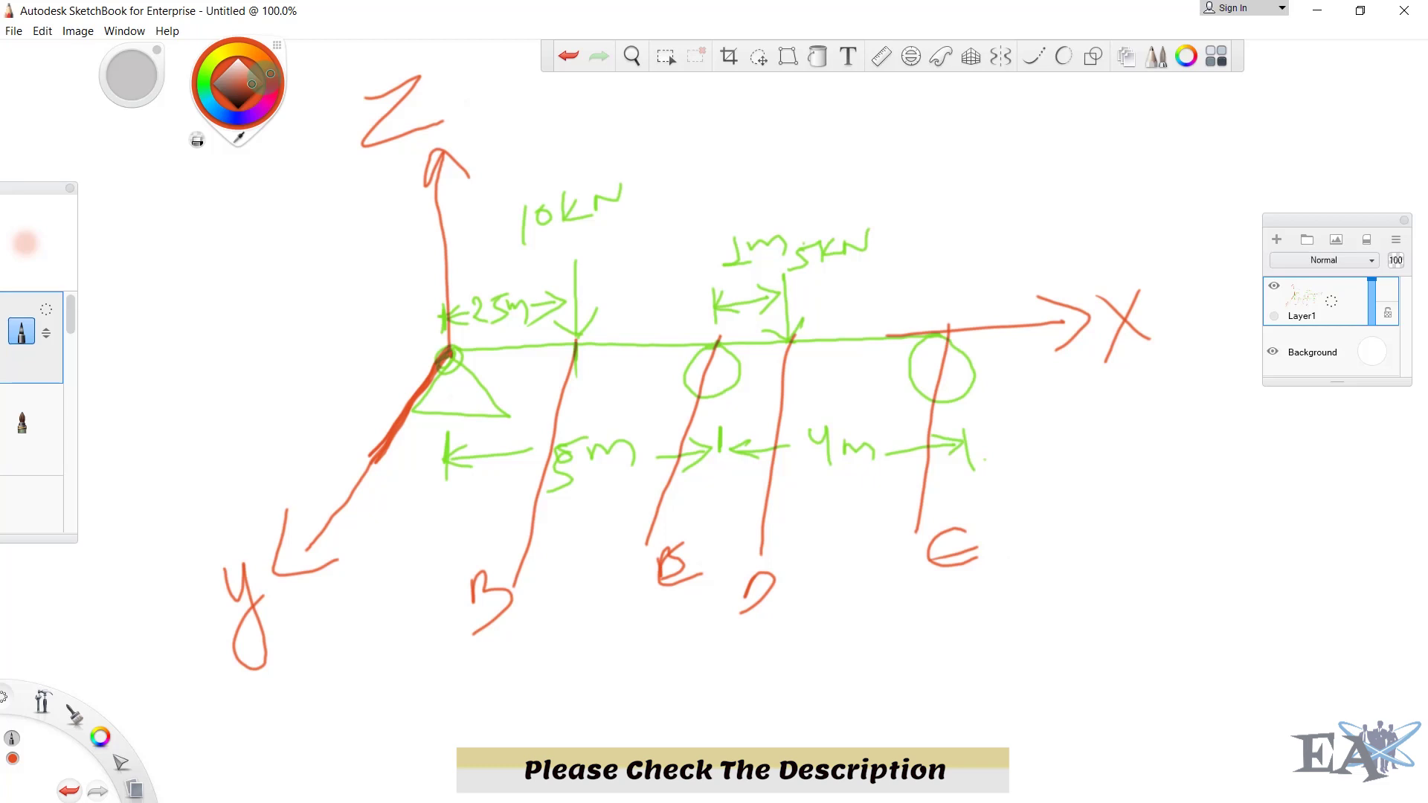
# Step: Emphasize the grid lines by circling the ends of load lines B and D and adding an arrowhead to the middle support line
pyautogui.moveTo(432, 359); pyautogui.dragTo(385, 435)
pyautogui.hotkey('ctrl', 'z')
pyautogui.moveTo(547, 500)
pyautogui.mouseDown()
pyautogui.moveTo(497, 588)
pyautogui.moveTo(476, 574)
pyautogui.mouseUp()
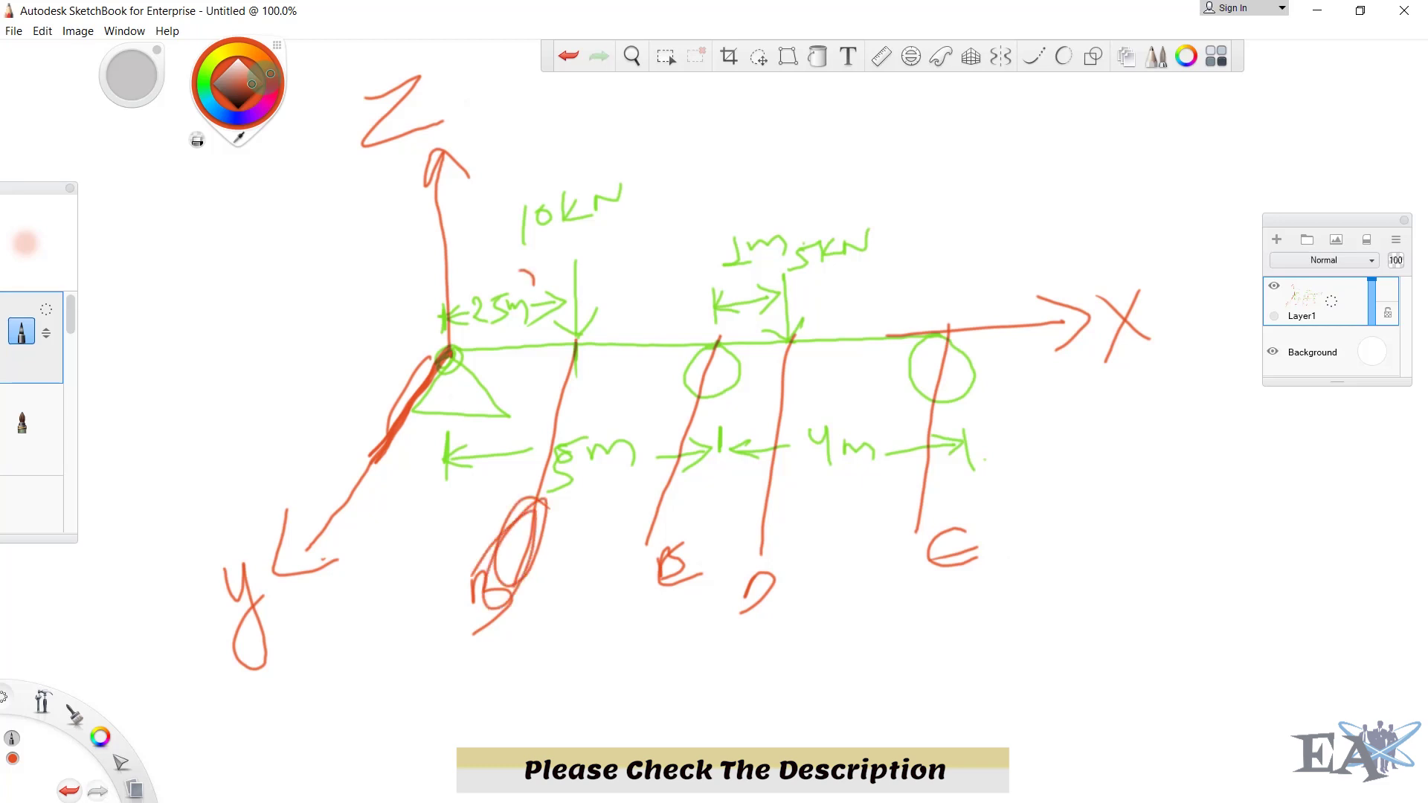
pyautogui.moveTo(766, 491)
pyautogui.mouseDown()
pyautogui.moveTo(783, 500)
pyautogui.moveTo(759, 554)
pyautogui.moveTo(766, 513)
pyautogui.mouseUp()
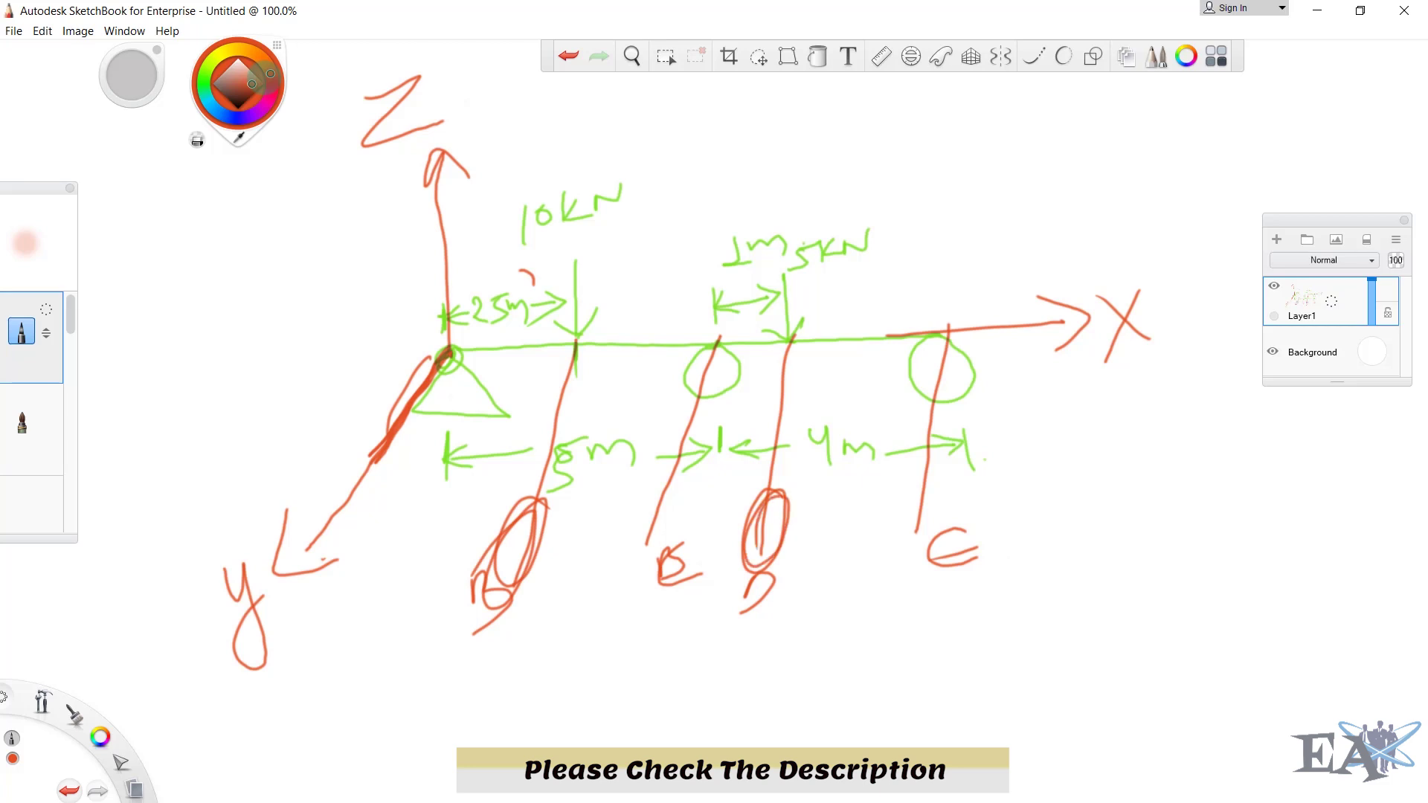
pyautogui.moveTo(616, 525); pyautogui.dragTo(706, 498)
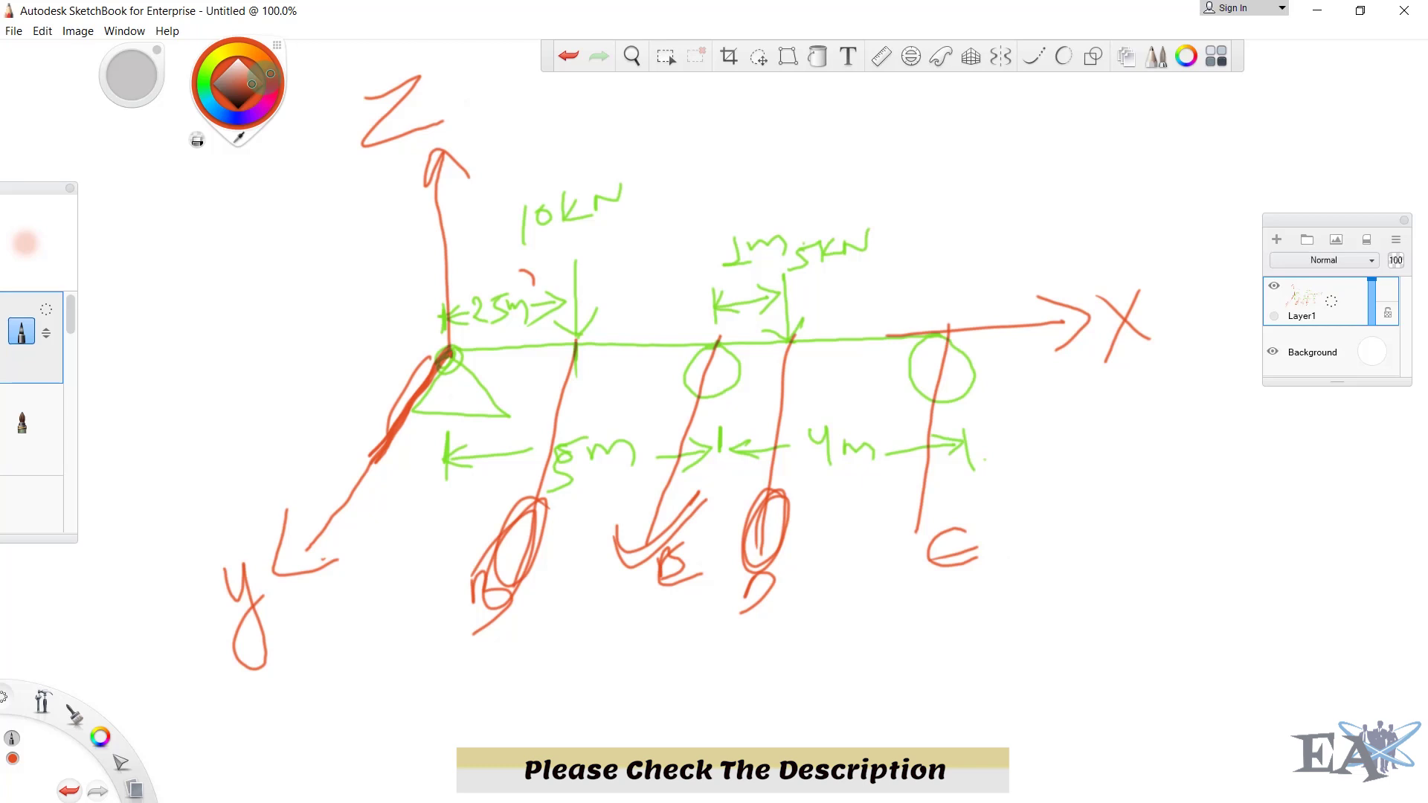
pyautogui.moveTo(1086, 445)
pyautogui.mouseDown()
pyautogui.moveTo(1053, 461)
pyautogui.moveTo(1073, 506)
pyautogui.mouseUp()
pyautogui.moveTo(1090, 480); pyautogui.dragTo(1138, 431)
pyautogui.moveTo(1113, 401)
pyautogui.mouseDown()
pyautogui.moveTo(1056, 530)
pyautogui.moveTo(1019, 447)
pyautogui.mouseUp()
pyautogui.moveTo(1138, 504); pyautogui.dragTo(1049, 547)
pyautogui.moveTo(1116, 522); pyautogui.dragTo(1075, 559)
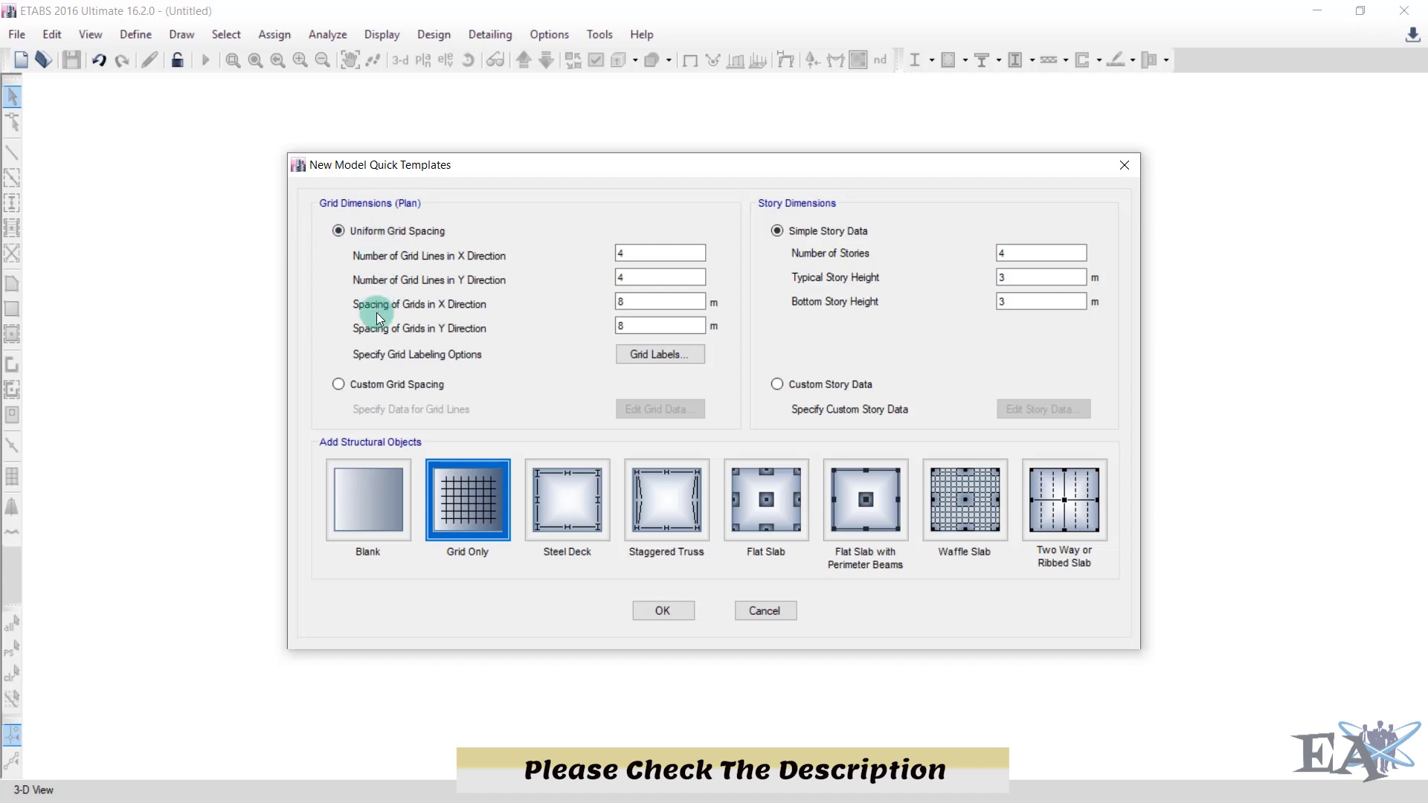
# Step: Use custom grid spacing and set the X ordinates of grid lines B and C to 5 m and 9 m
pyautogui.click(359, 383)
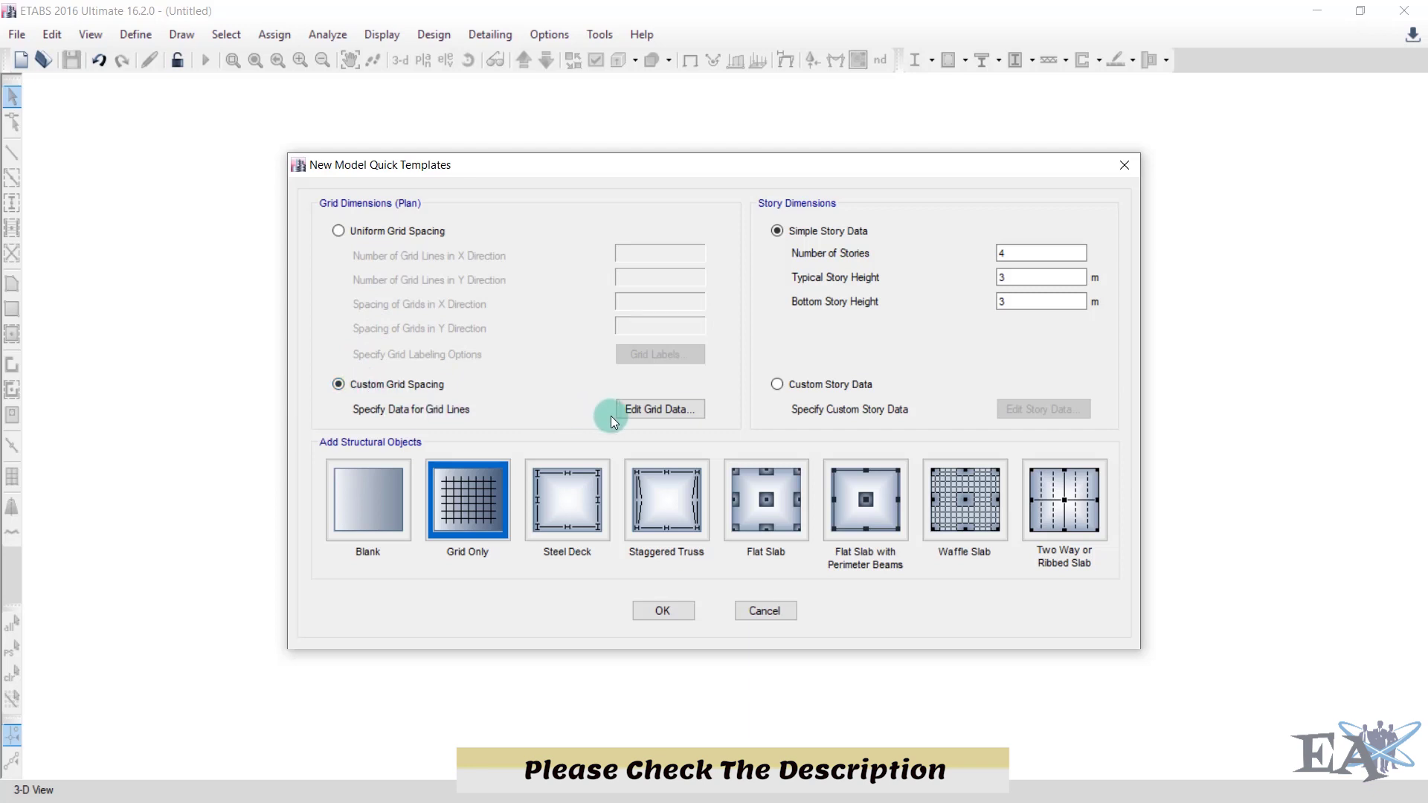
pyautogui.click(647, 411)
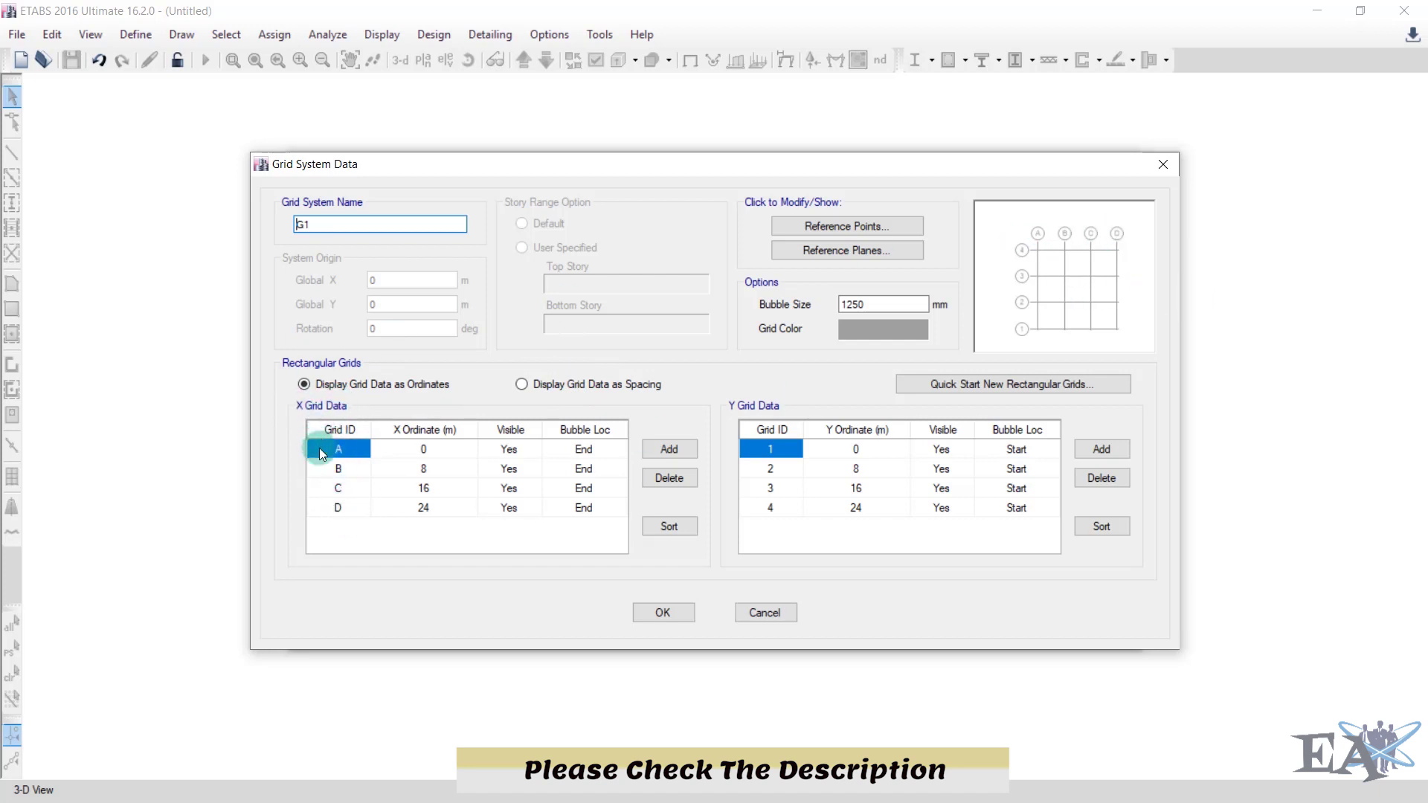
pyautogui.click(430, 449)
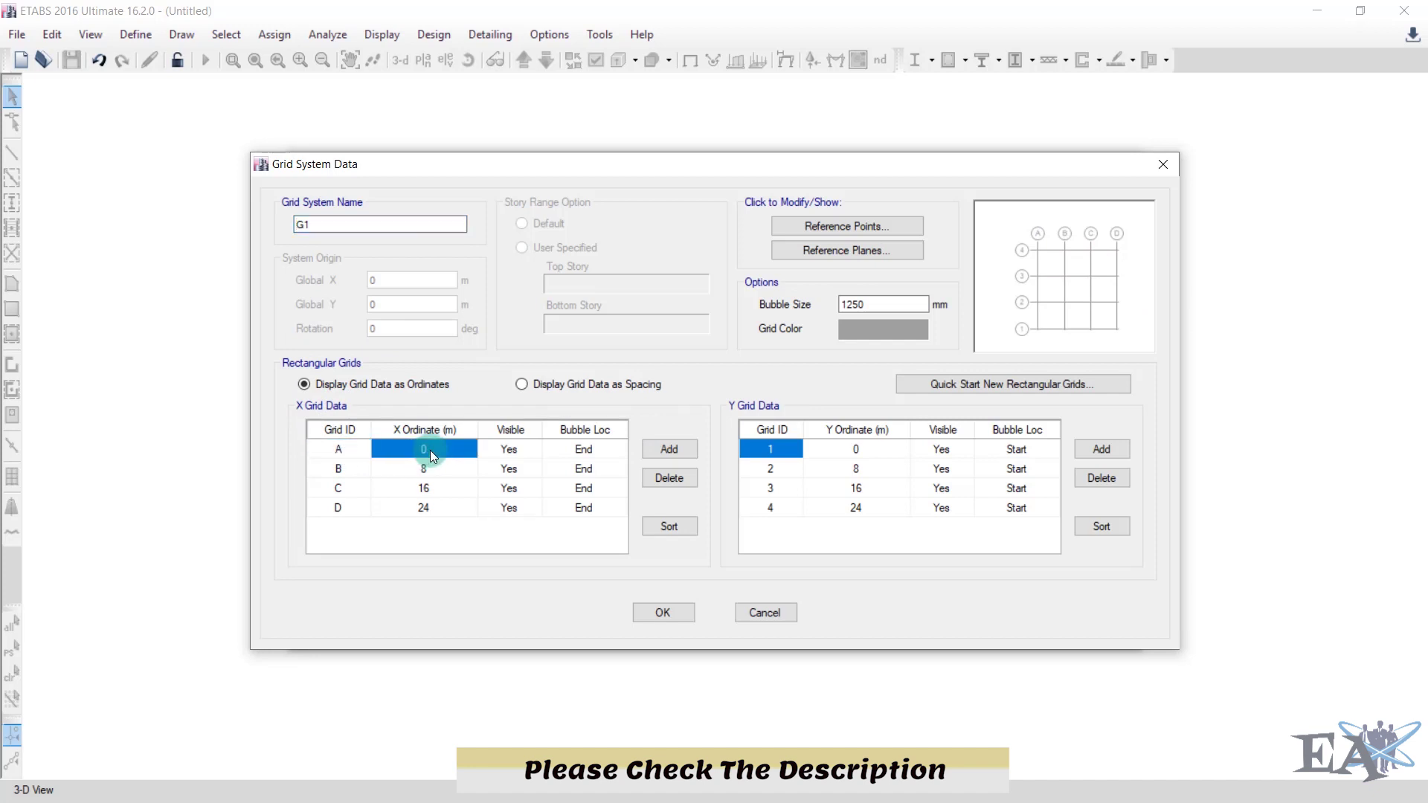
pyautogui.click(417, 470)
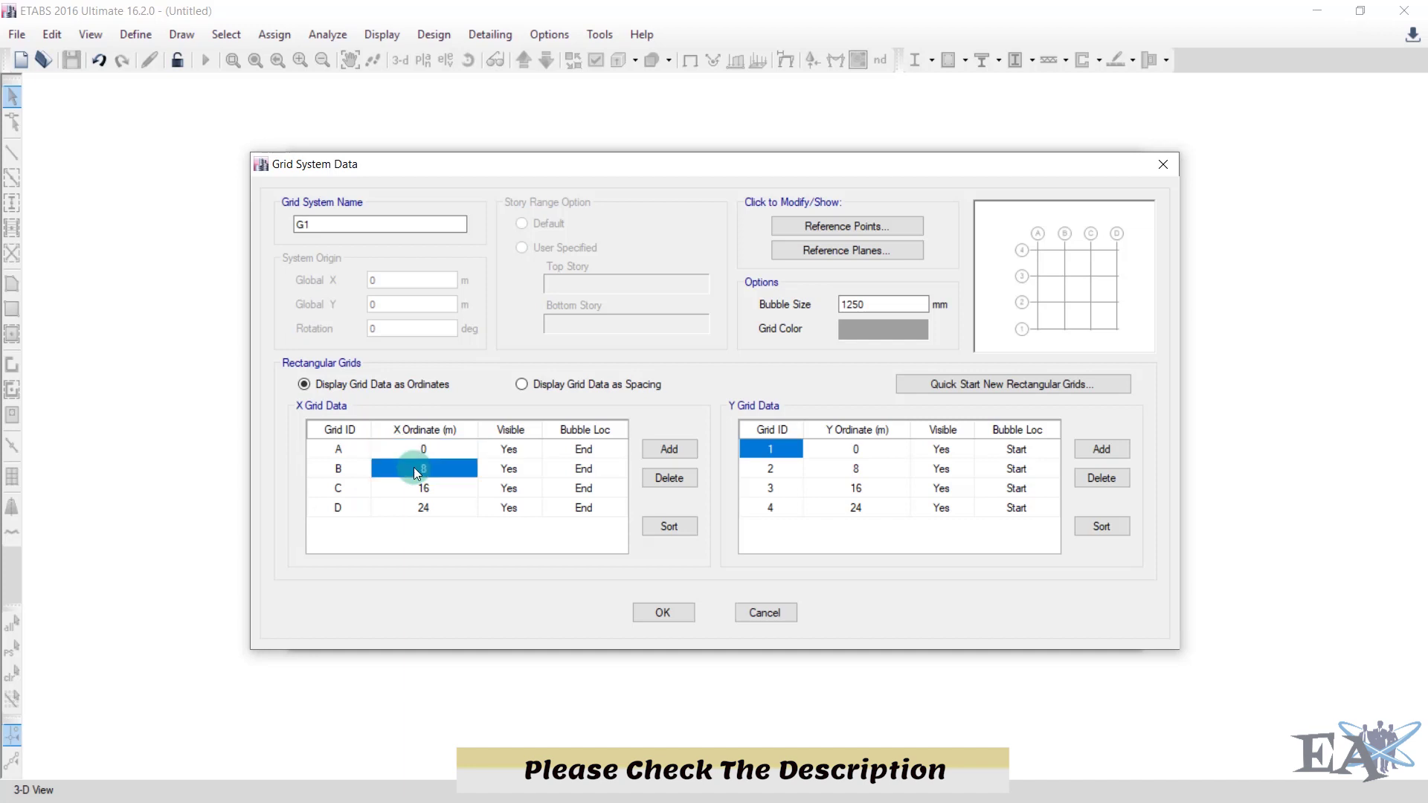
pyautogui.write('5')
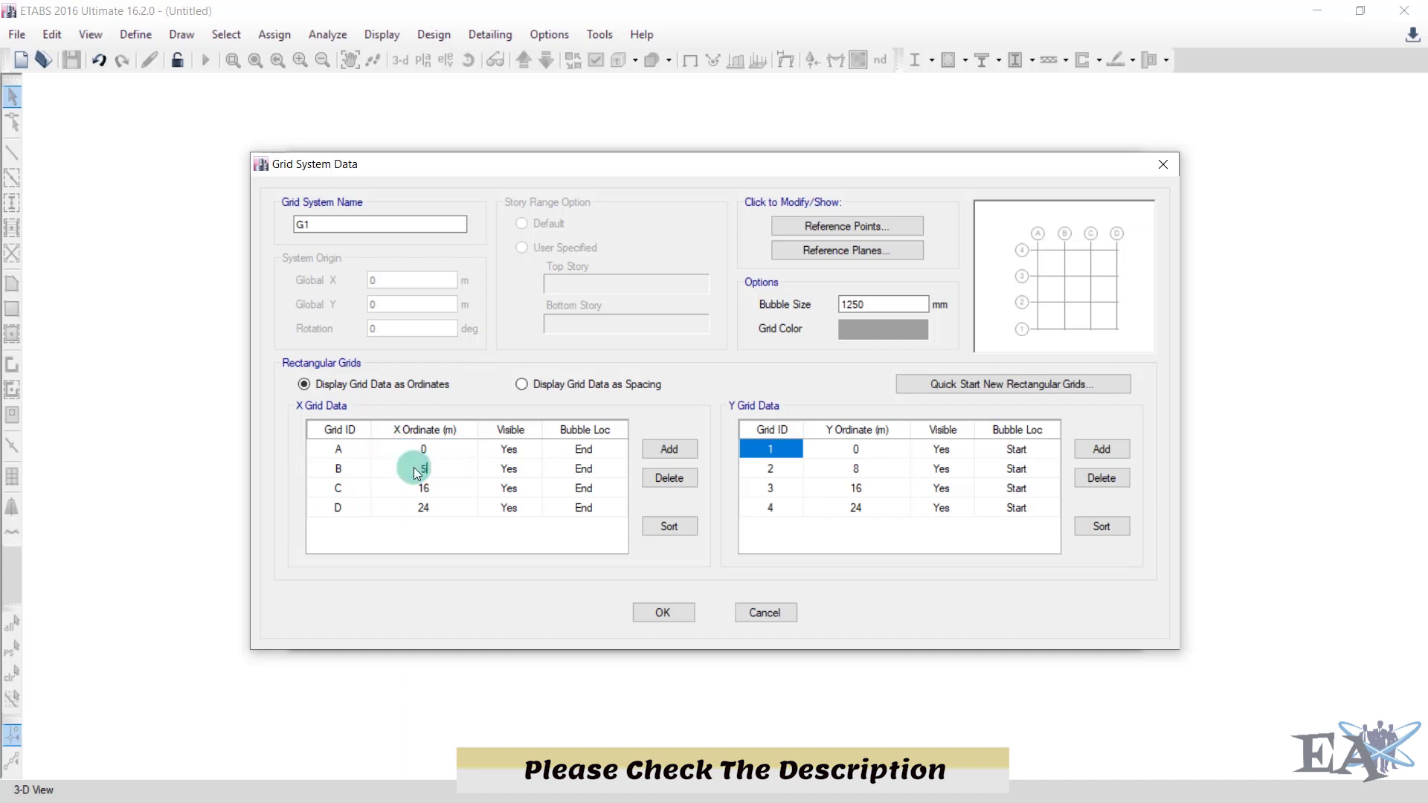
pyautogui.press('Return')
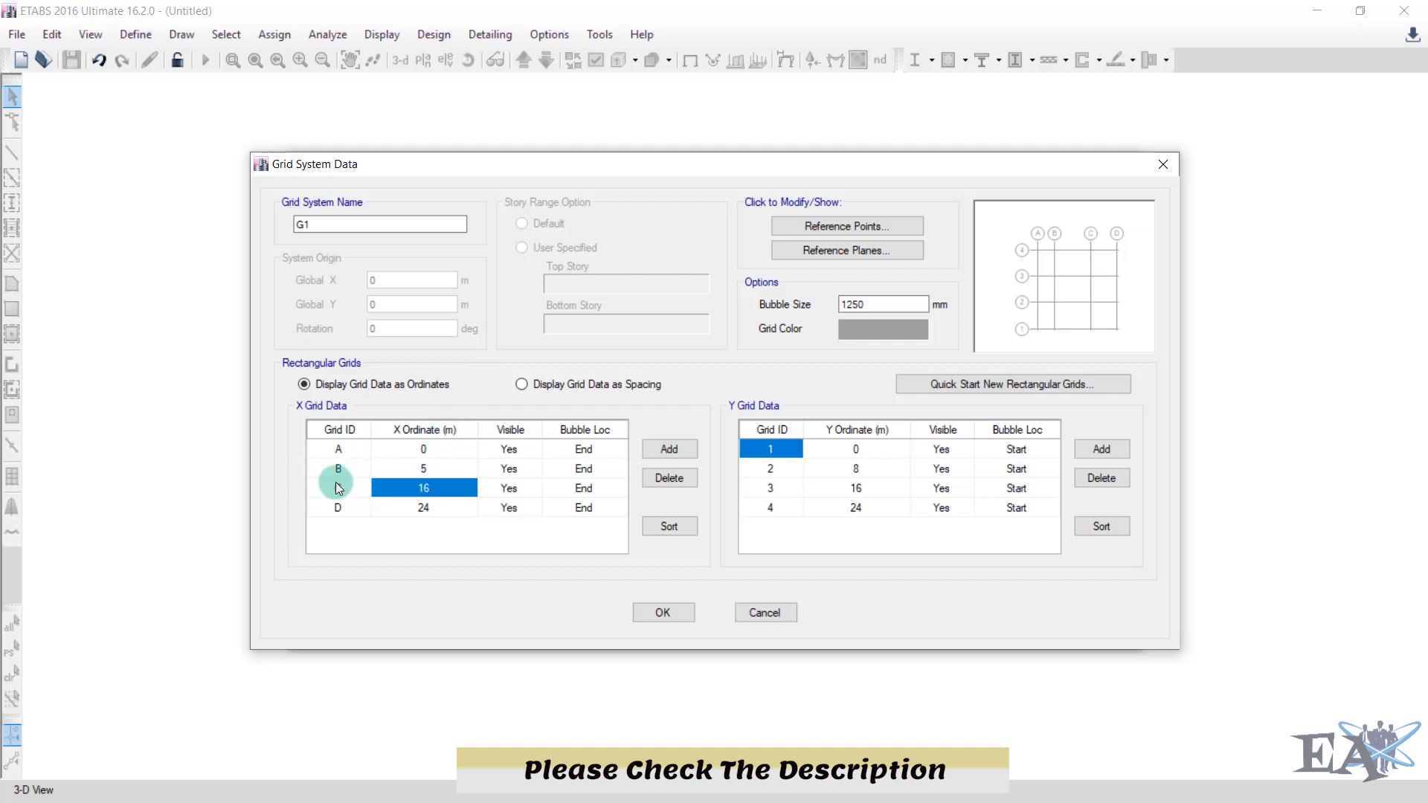
pyautogui.write('9')
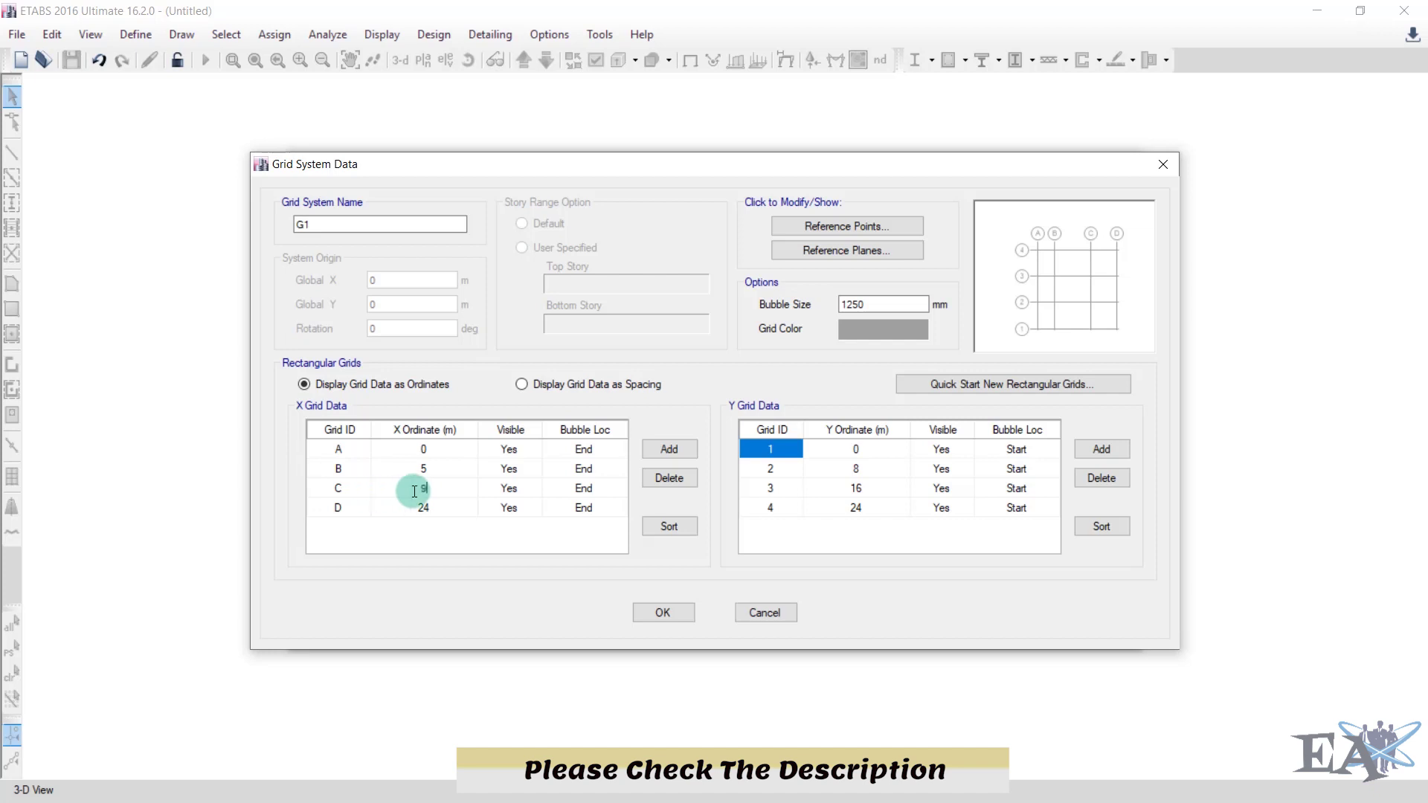
pyautogui.press('Return')
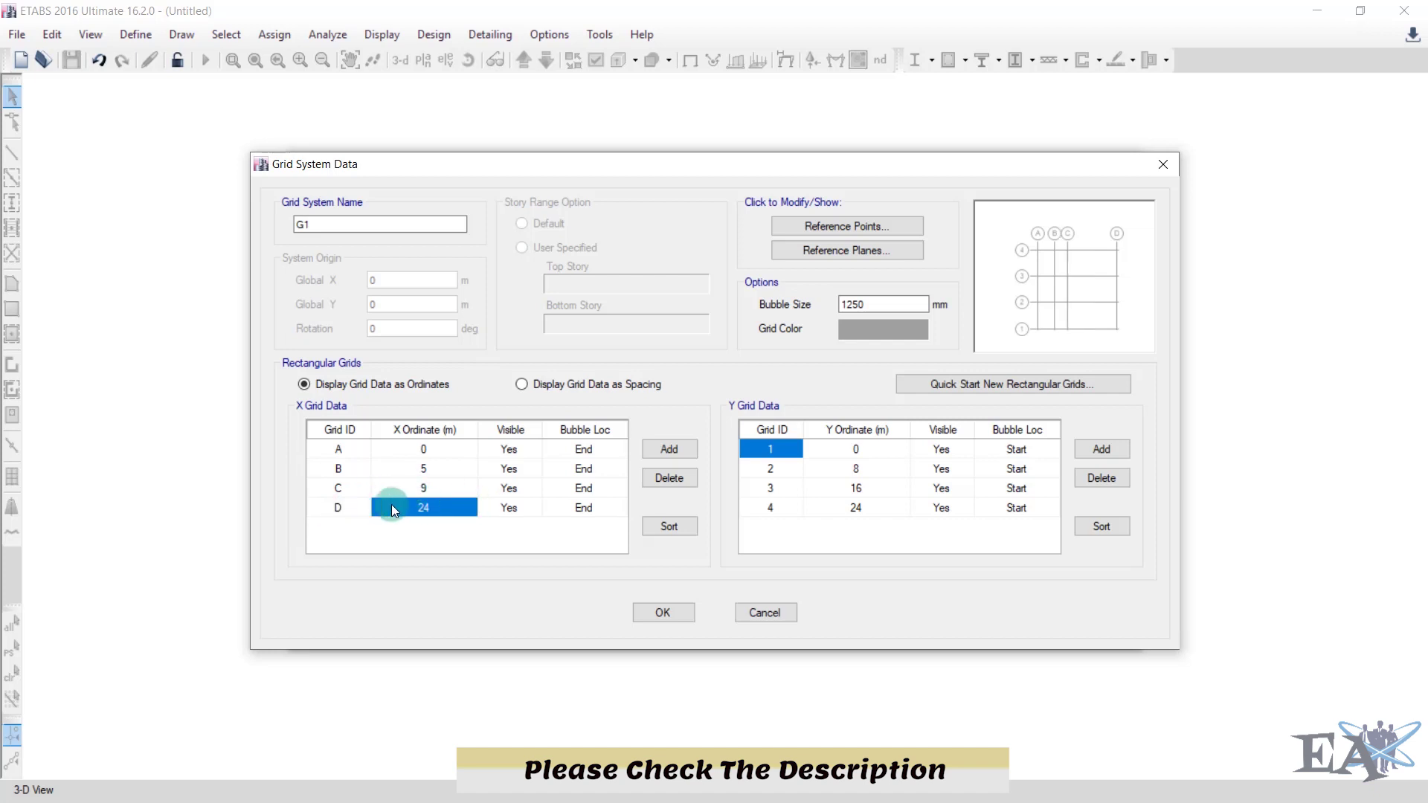
# Step: Delete X grid line D and Y grid lines 2, 3 and 4, and accept the grid data
pyautogui.click(667, 478)
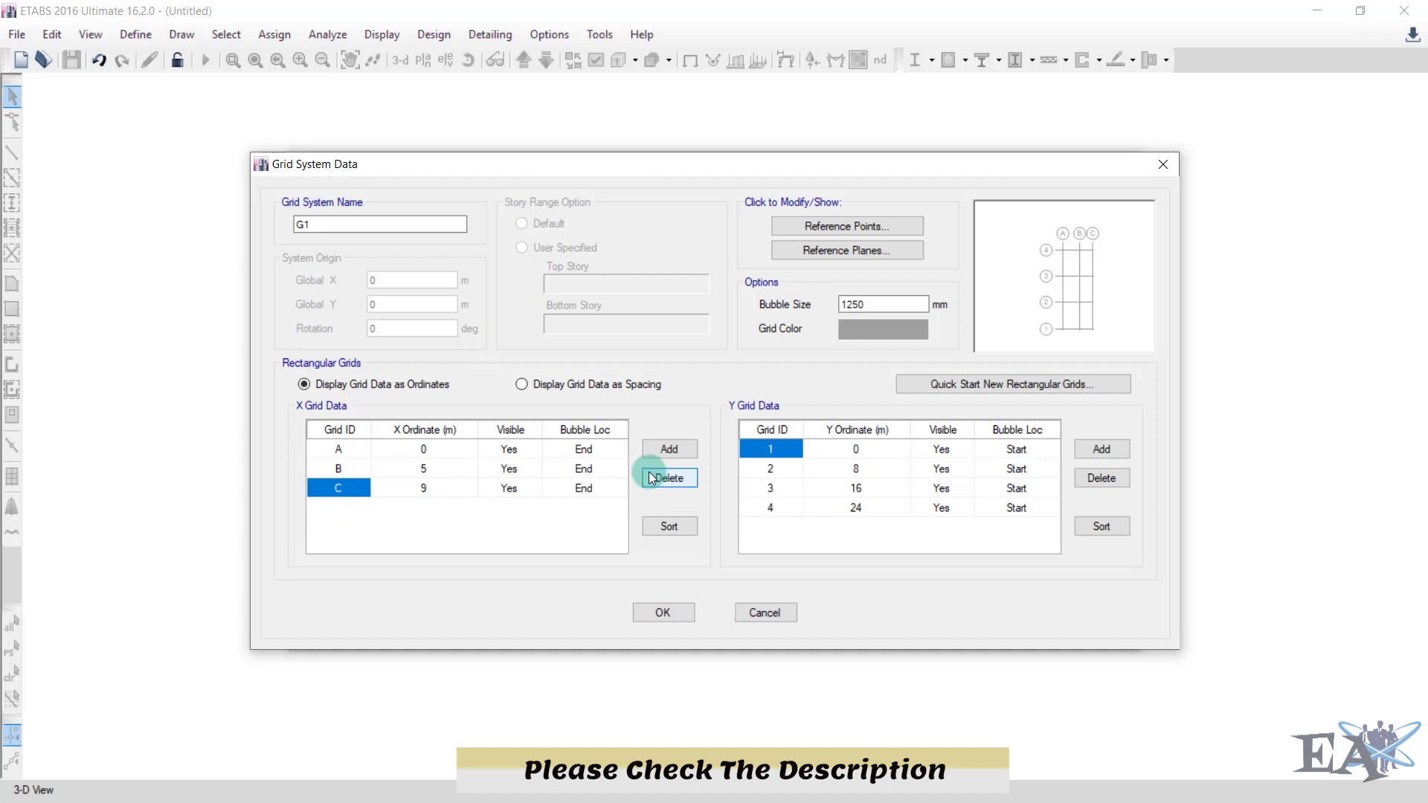
pyautogui.click(782, 429)
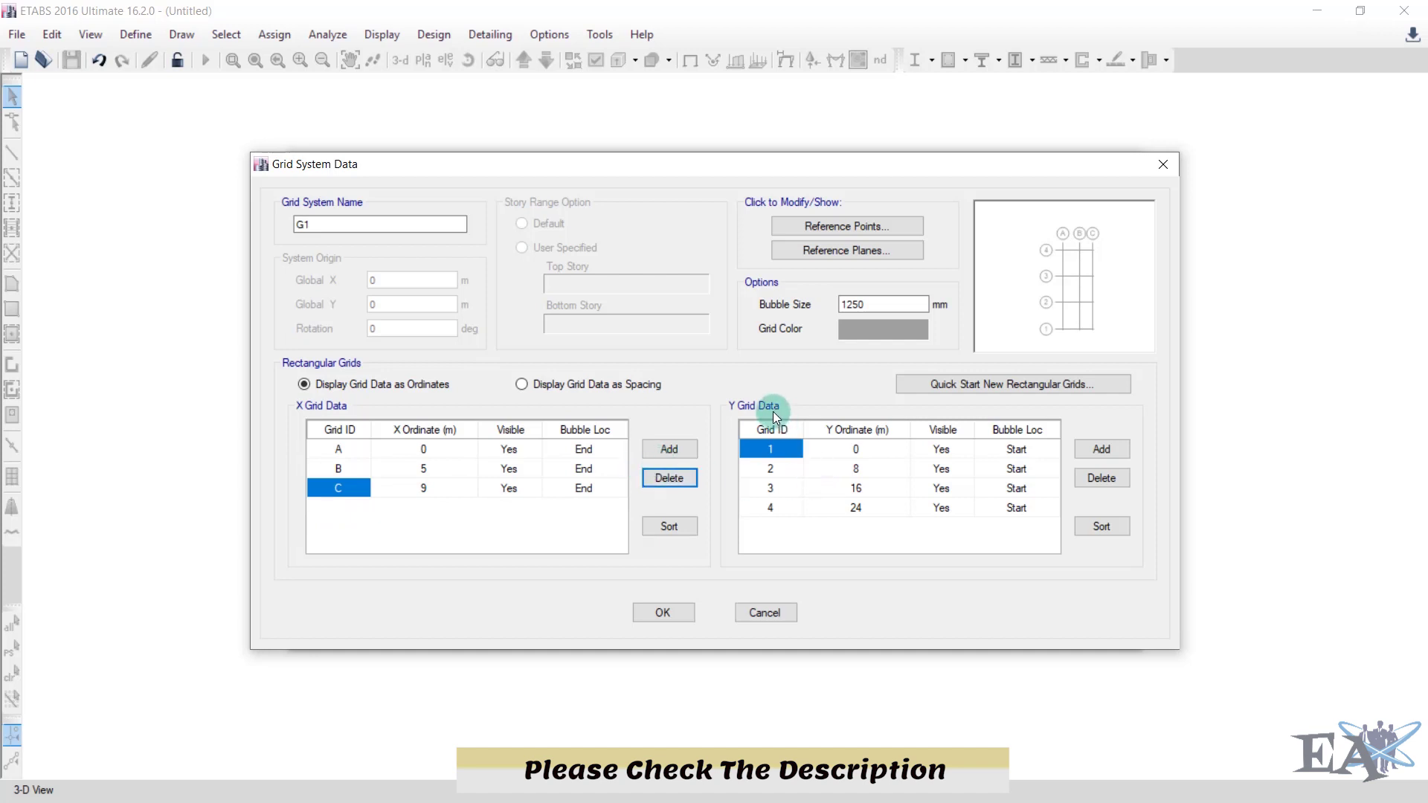
pyautogui.moveTo(774, 466); pyautogui.dragTo(785, 515)
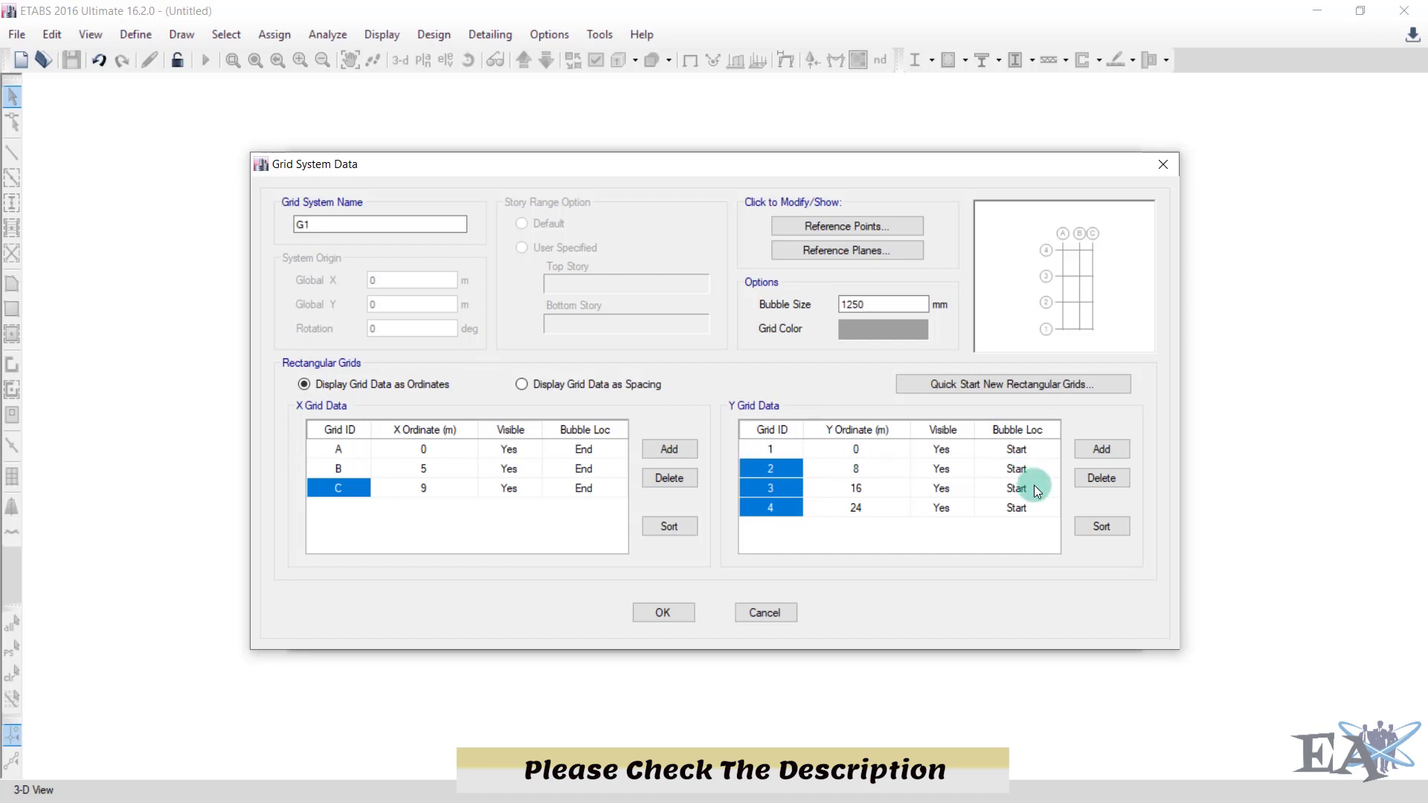
pyautogui.click(770, 476)
pyautogui.click(1090, 479)
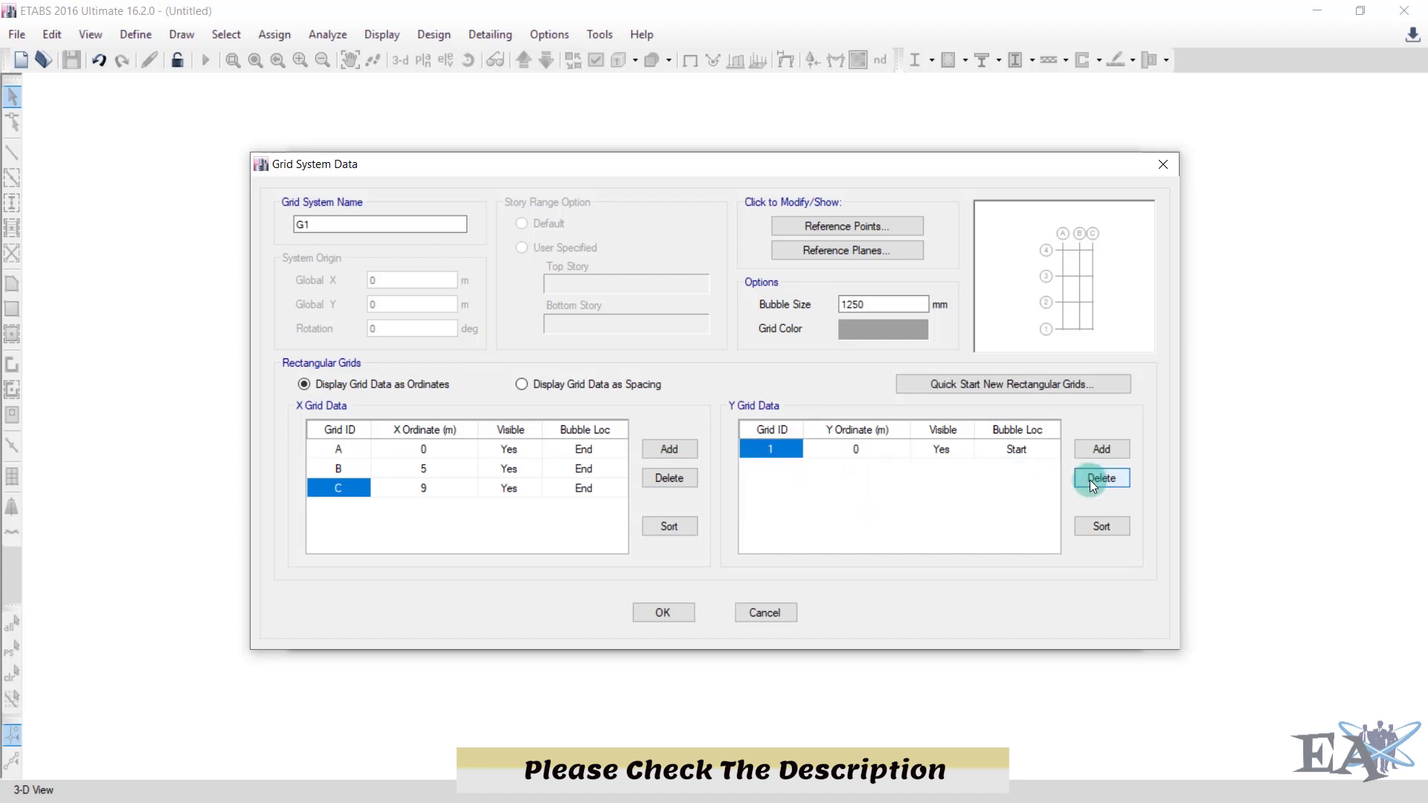
pyautogui.click(1081, 226)
pyautogui.click(665, 612)
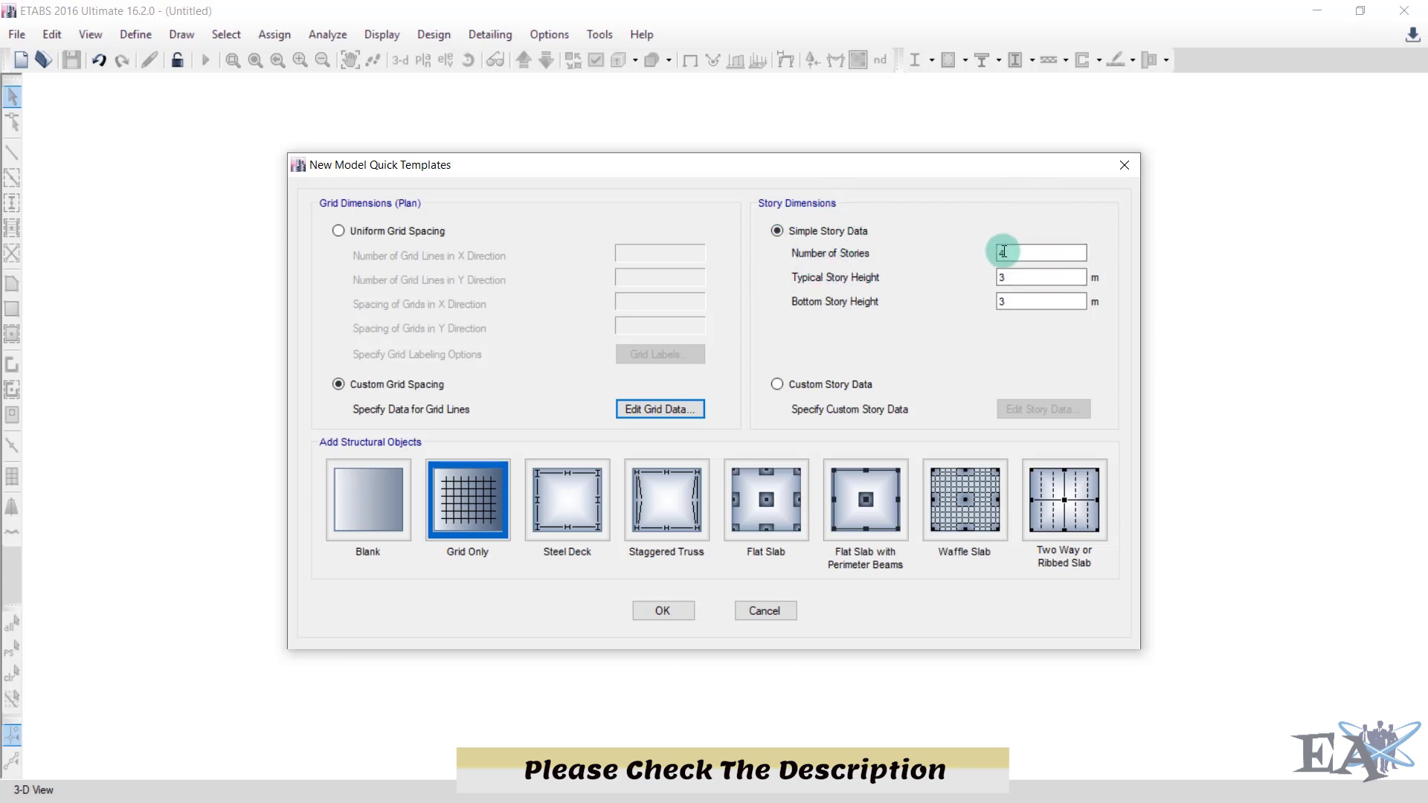
# Step: Set the number of stories to 1 and create the grid-only model
pyautogui.press('Tab')
pyautogui.press('Tab')
pyautogui.press('Tab')
pyautogui.doubleClick(1005, 253)
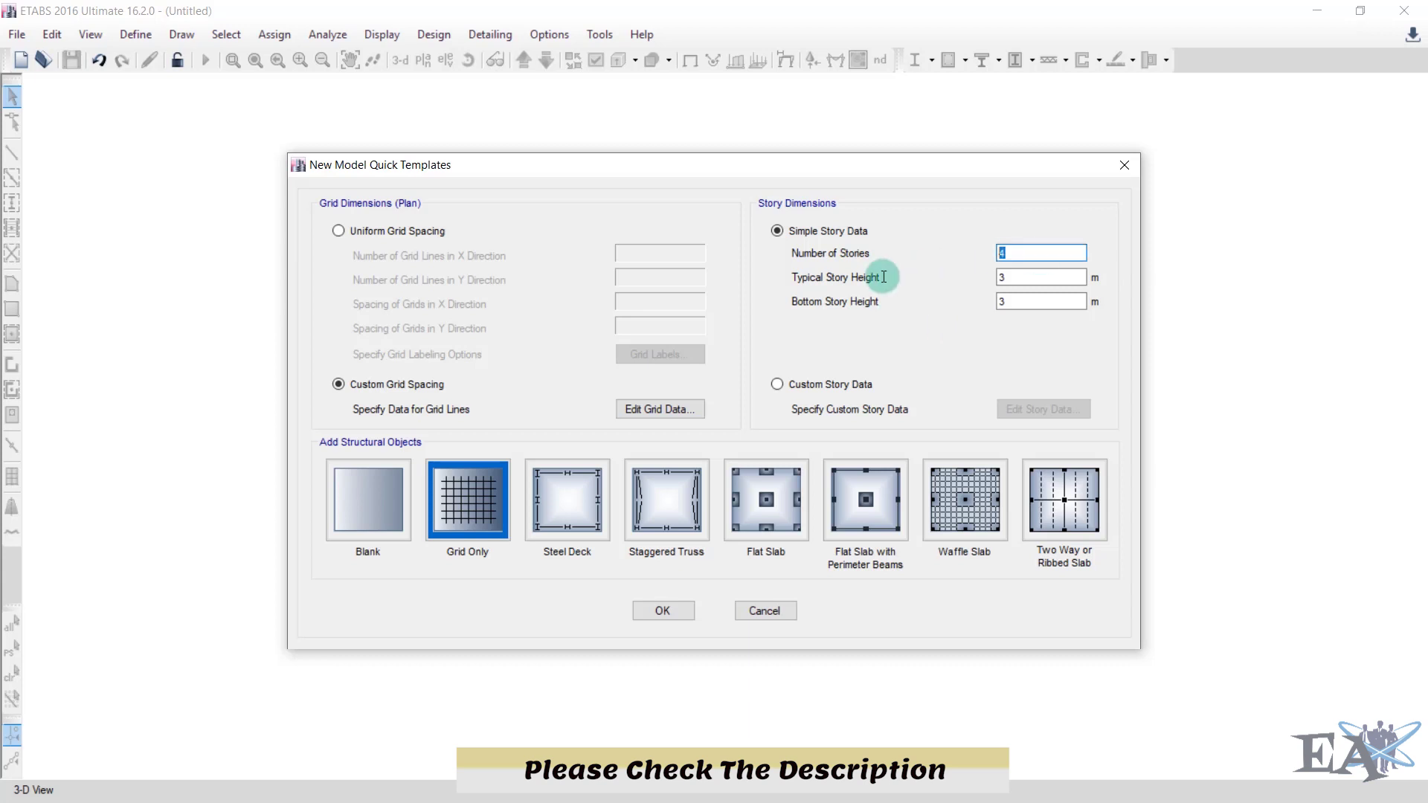
pyautogui.write('1')
pyautogui.click(663, 611)
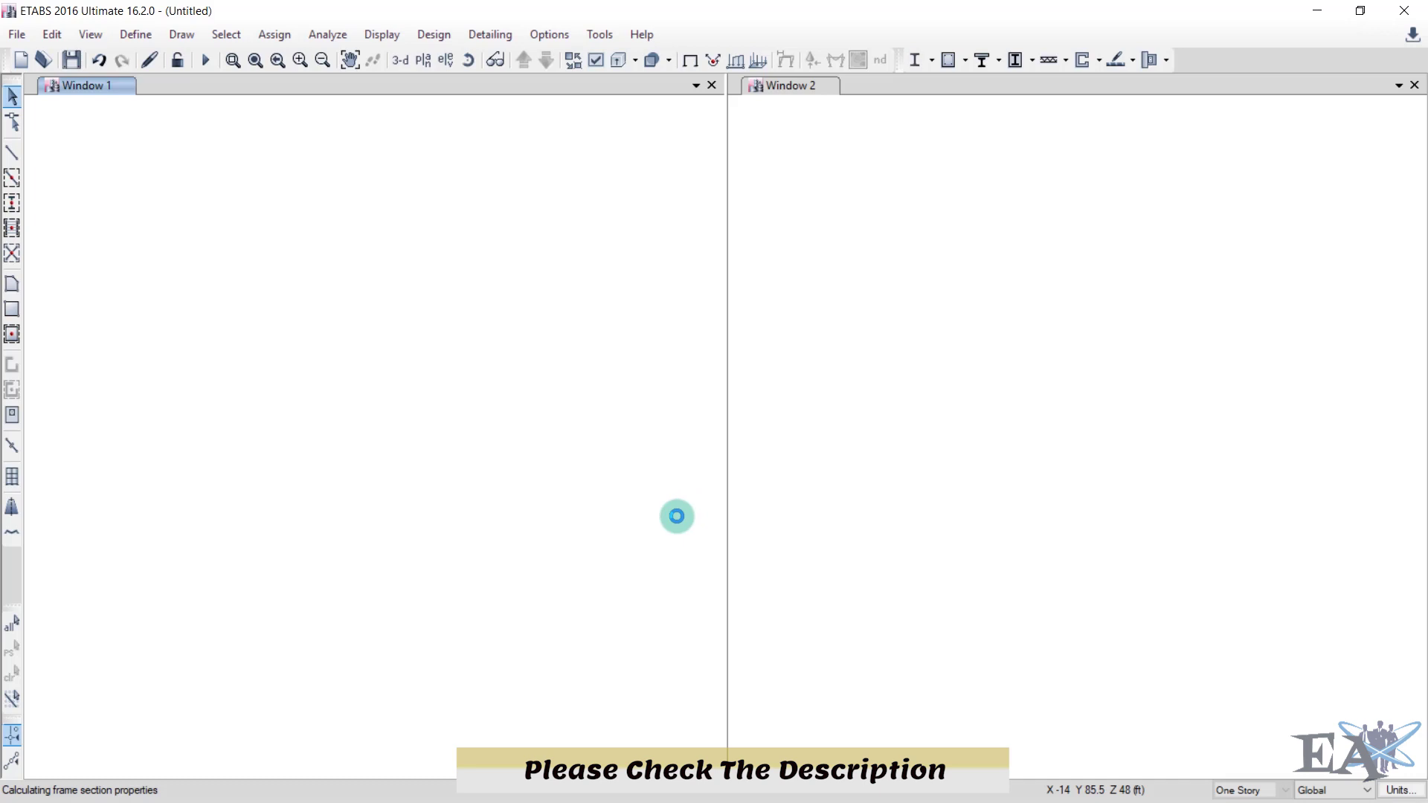
pyautogui.scroll(-3, 513, 493)
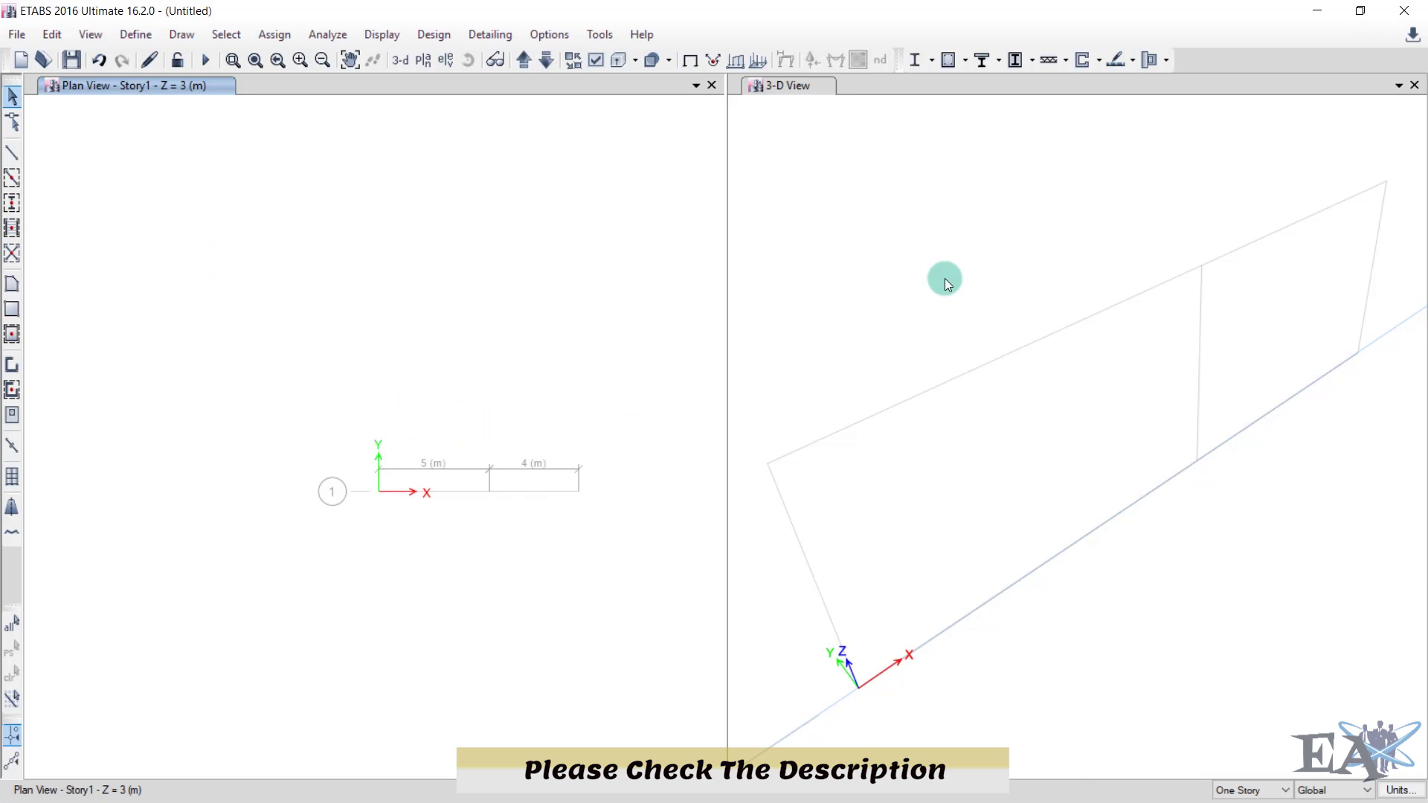
# Step: Draw a boxed mark between the 10 kN and 1 m labels in SketchBook and open the elevation view selection in ETABS
pyautogui.hotkey('alt', 'Tab')
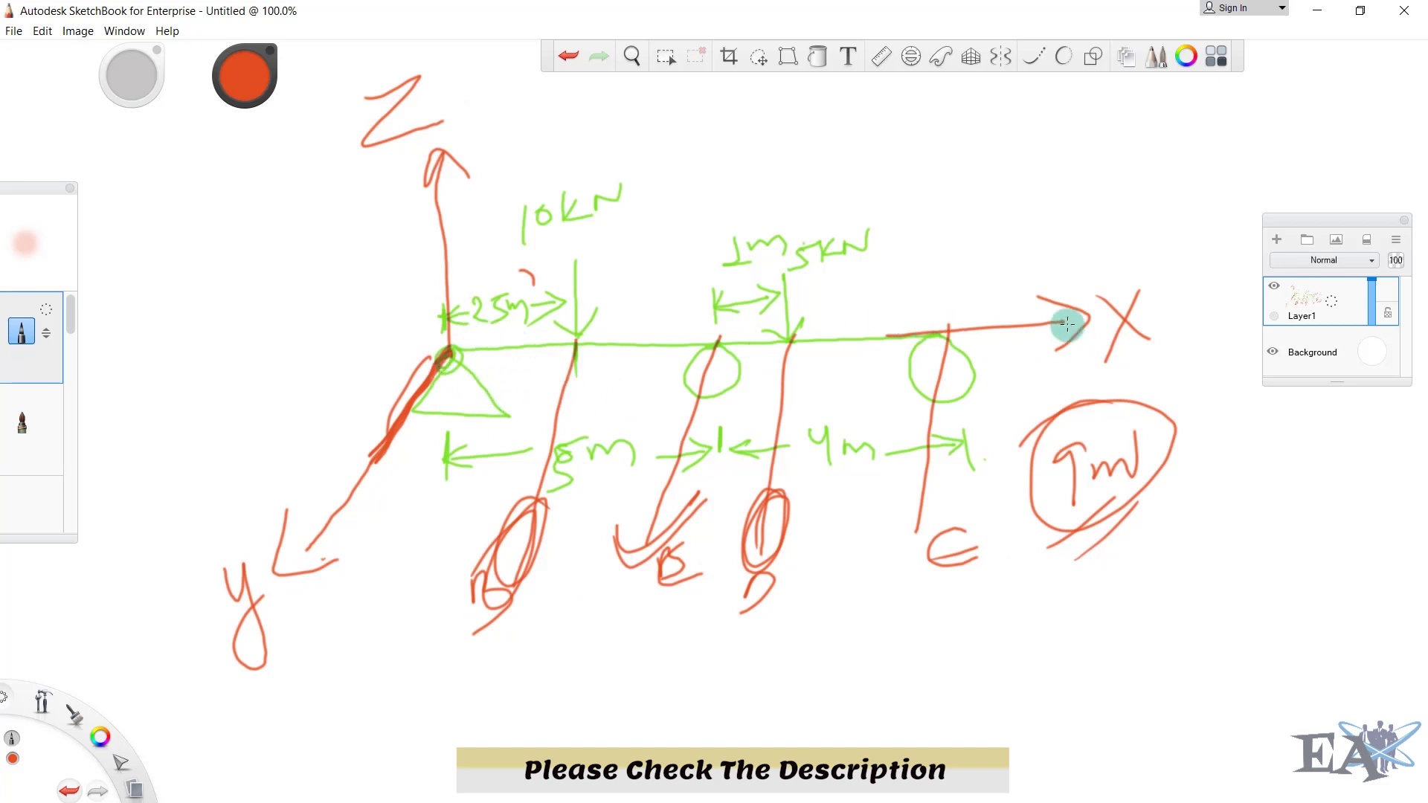
pyautogui.moveTo(647, 252)
pyautogui.mouseDown()
pyautogui.moveTo(709, 263)
pyautogui.moveTo(661, 271)
pyautogui.moveTo(679, 240)
pyautogui.moveTo(664, 266)
pyautogui.mouseUp()
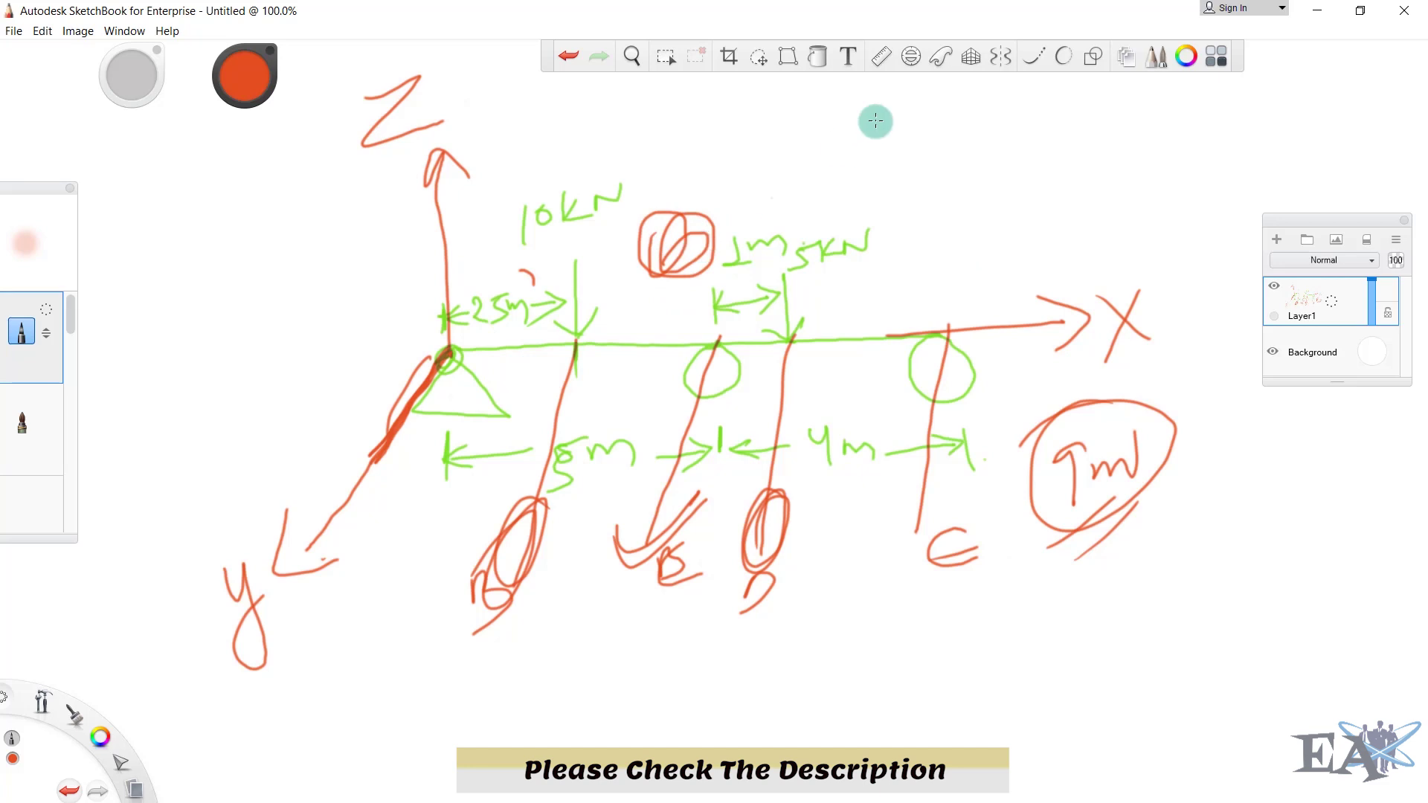
pyautogui.click(1315, 10)
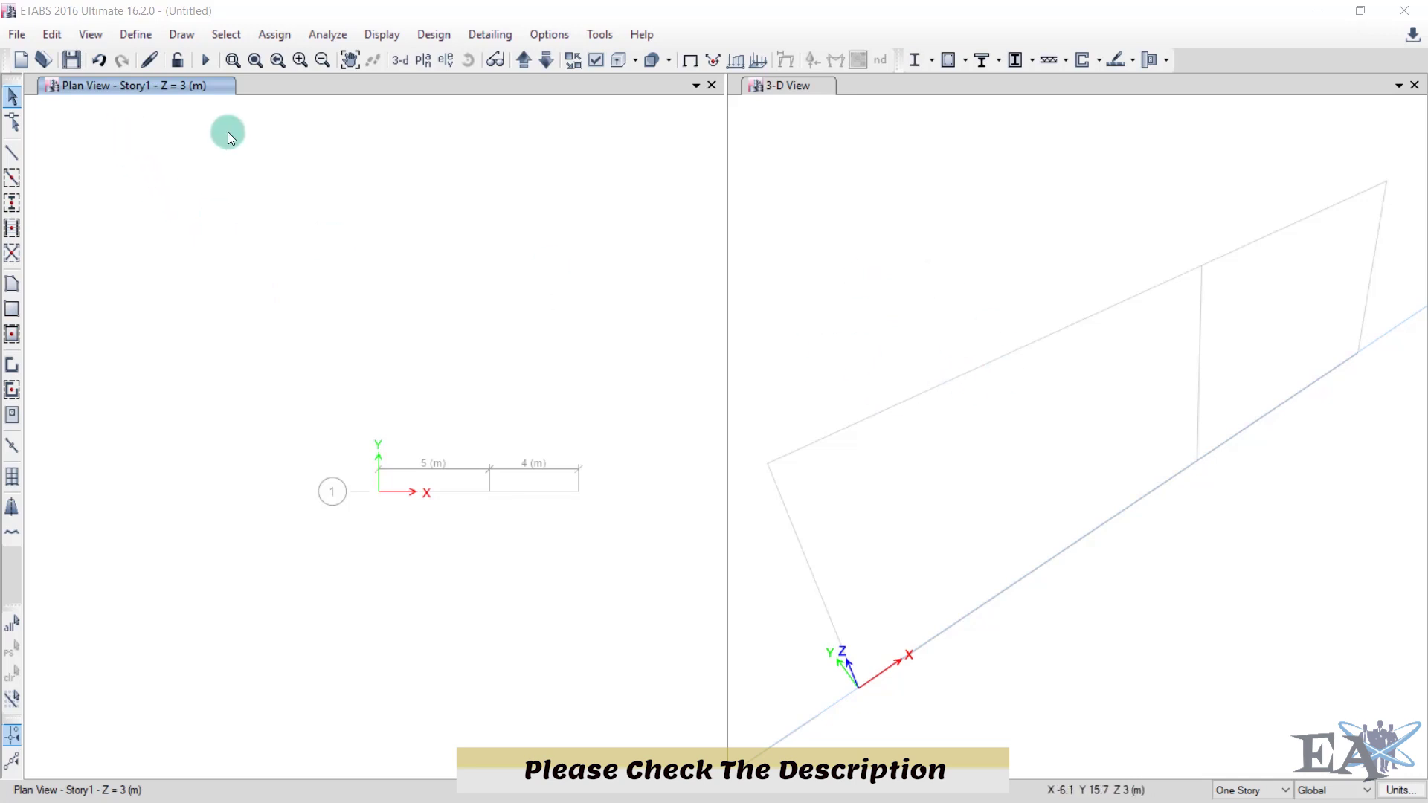
pyautogui.click(445, 66)
pyautogui.moveTo(576, 152); pyautogui.dragTo(384, 87)
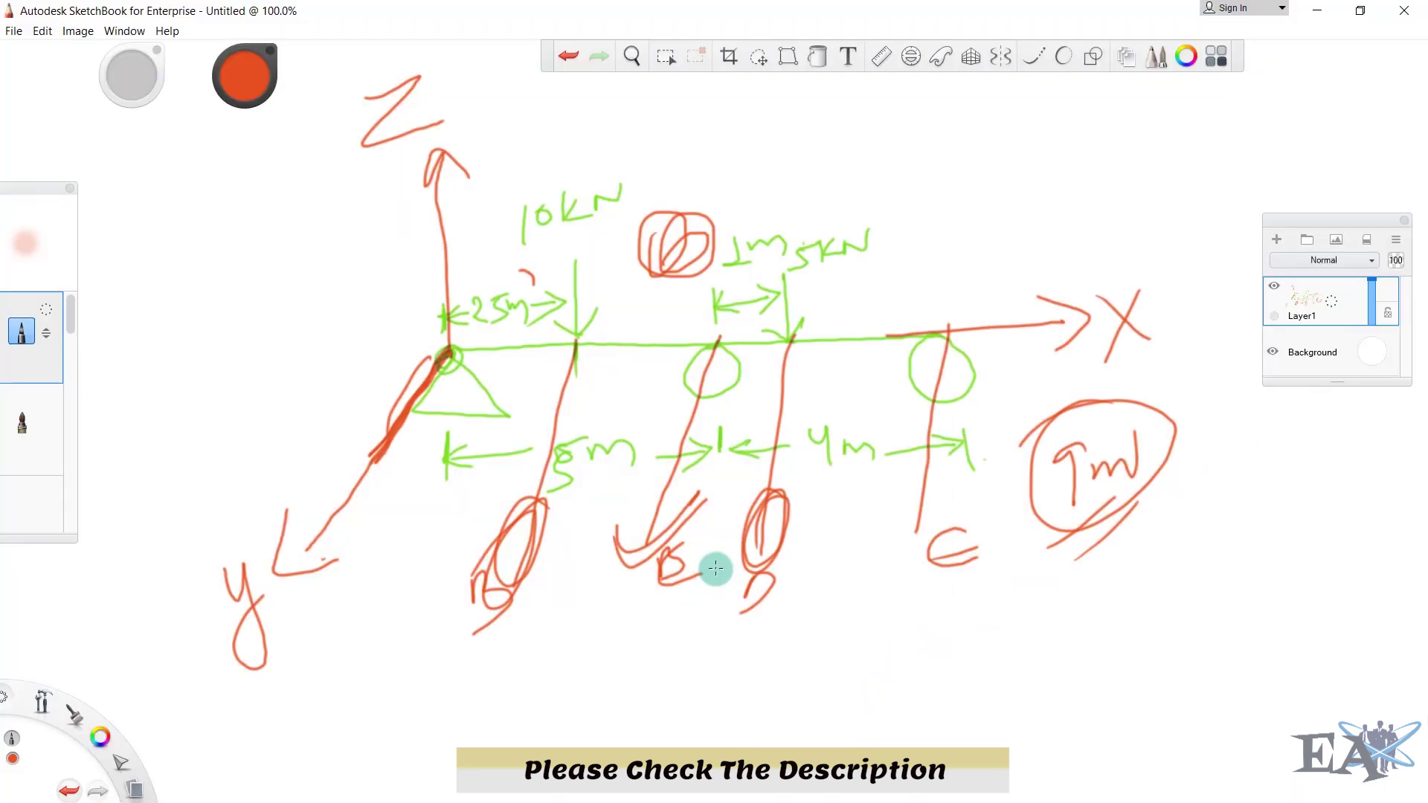
# Step: Switch to SketchBook and draw three ticks along the Y axis, labelled 1, 2 and 3
pyautogui.moveTo(446, 348); pyautogui.dragTo(336, 356)
pyautogui.moveTo(305, 435); pyautogui.dragTo(379, 461)
pyautogui.moveTo(226, 418); pyautogui.dragTo(268, 446)
pyautogui.moveTo(305, 506); pyautogui.dragTo(345, 524)
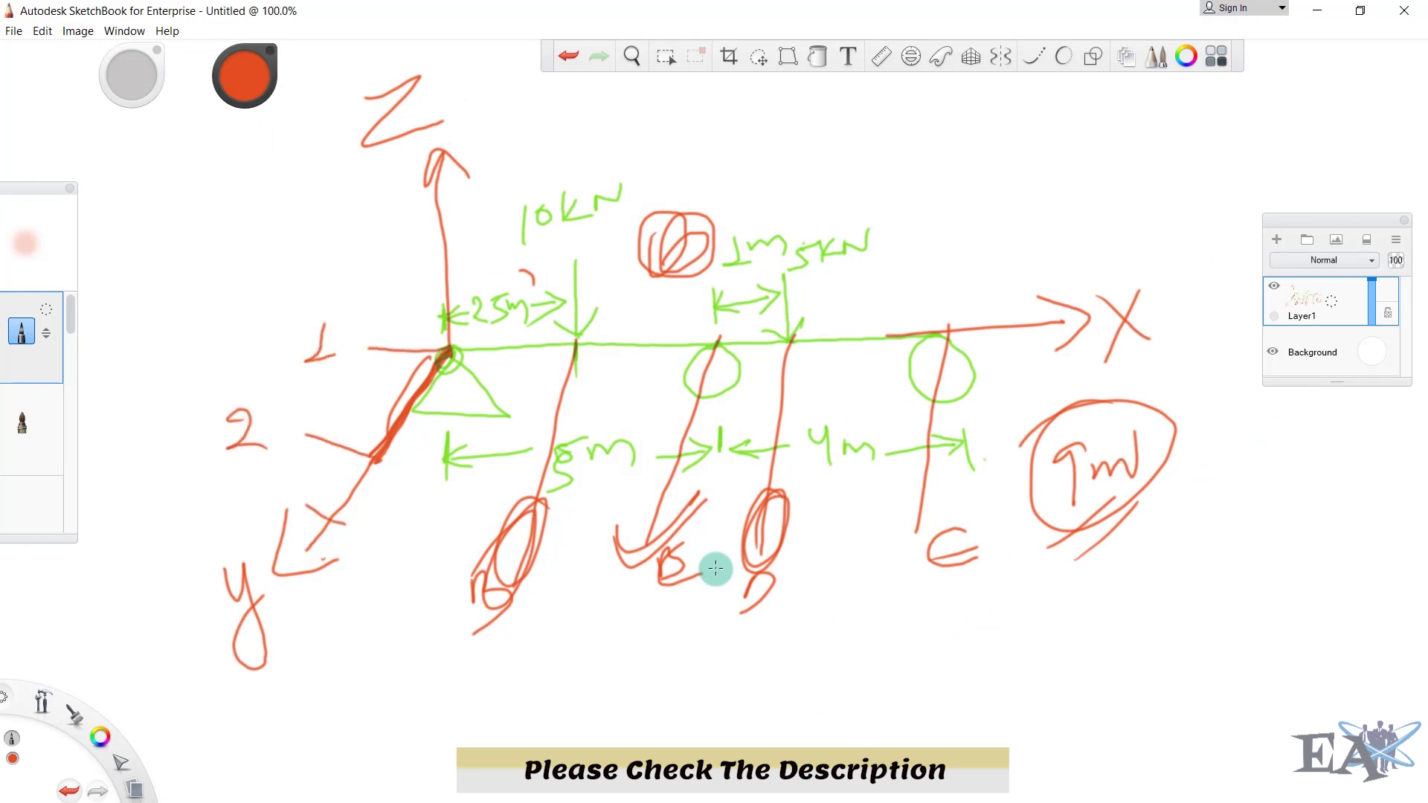
pyautogui.moveTo(180, 500); pyautogui.dragTo(180, 550)
# Step: Emphasize the 10 kN load's grid line, relabel the middle and right support lines B and C, and draw a horizontal line beneath them
pyautogui.moveTo(556, 463); pyautogui.dragTo(508, 576)
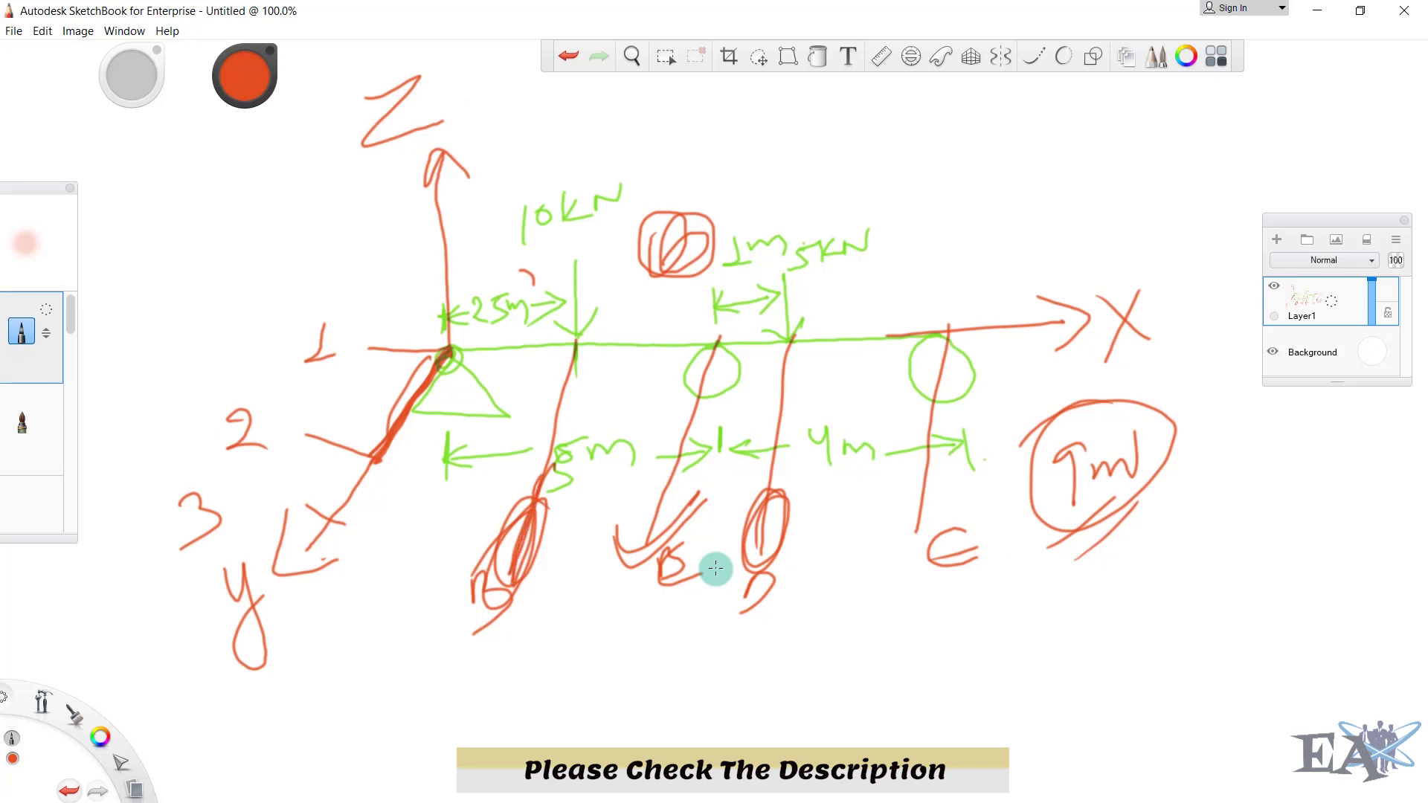
pyautogui.moveTo(531, 510); pyautogui.dragTo(512, 583)
pyautogui.moveTo(641, 592); pyautogui.dragTo(641, 670)
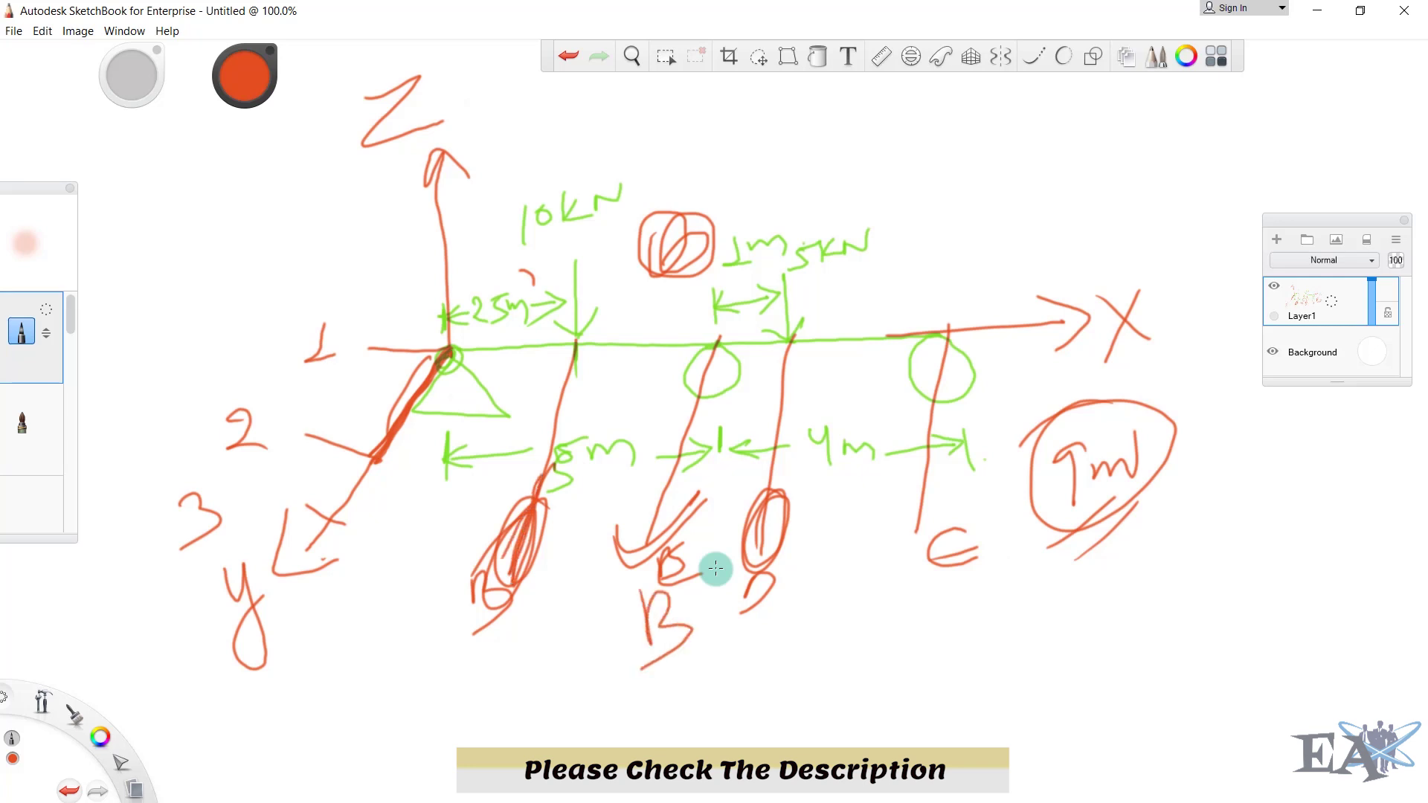
pyautogui.moveTo(958, 606)
pyautogui.mouseDown()
pyautogui.moveTo(919, 647)
pyautogui.moveTo(1000, 649)
pyautogui.mouseUp()
pyautogui.moveTo(481, 699); pyautogui.dragTo(966, 689)
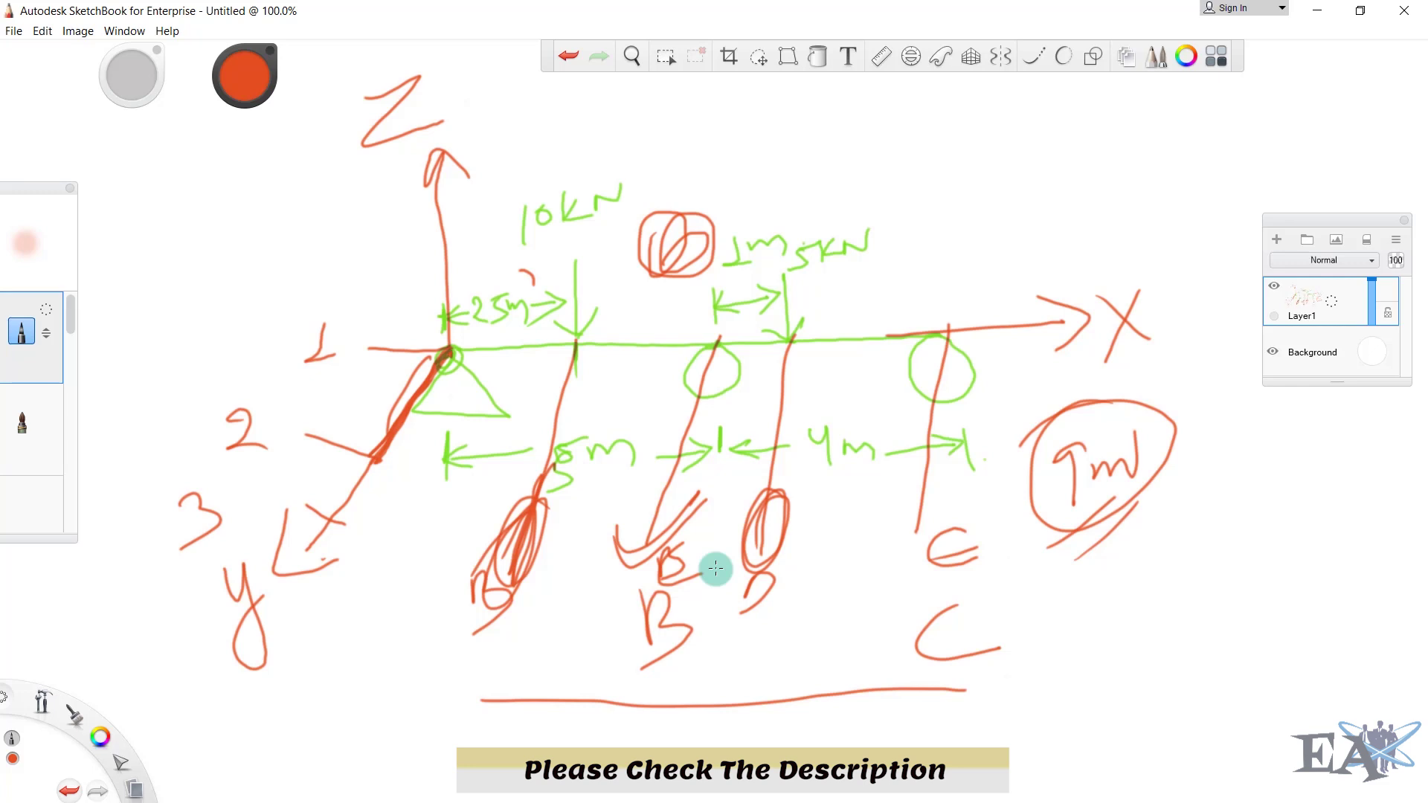
# Step: Write a circled A and a circled B below the sketch and emphasize the grid line at the left support
pyautogui.moveTo(331, 681); pyautogui.dragTo(314, 744)
pyautogui.moveTo(329, 682)
pyautogui.mouseDown()
pyautogui.moveTo(371, 733)
pyautogui.moveTo(364, 707)
pyautogui.moveTo(382, 713)
pyautogui.moveTo(291, 678)
pyautogui.mouseUp()
pyautogui.moveTo(433, 369)
pyautogui.mouseDown()
pyautogui.moveTo(306, 552)
pyautogui.moveTo(289, 555)
pyautogui.moveTo(415, 377)
pyautogui.mouseUp()
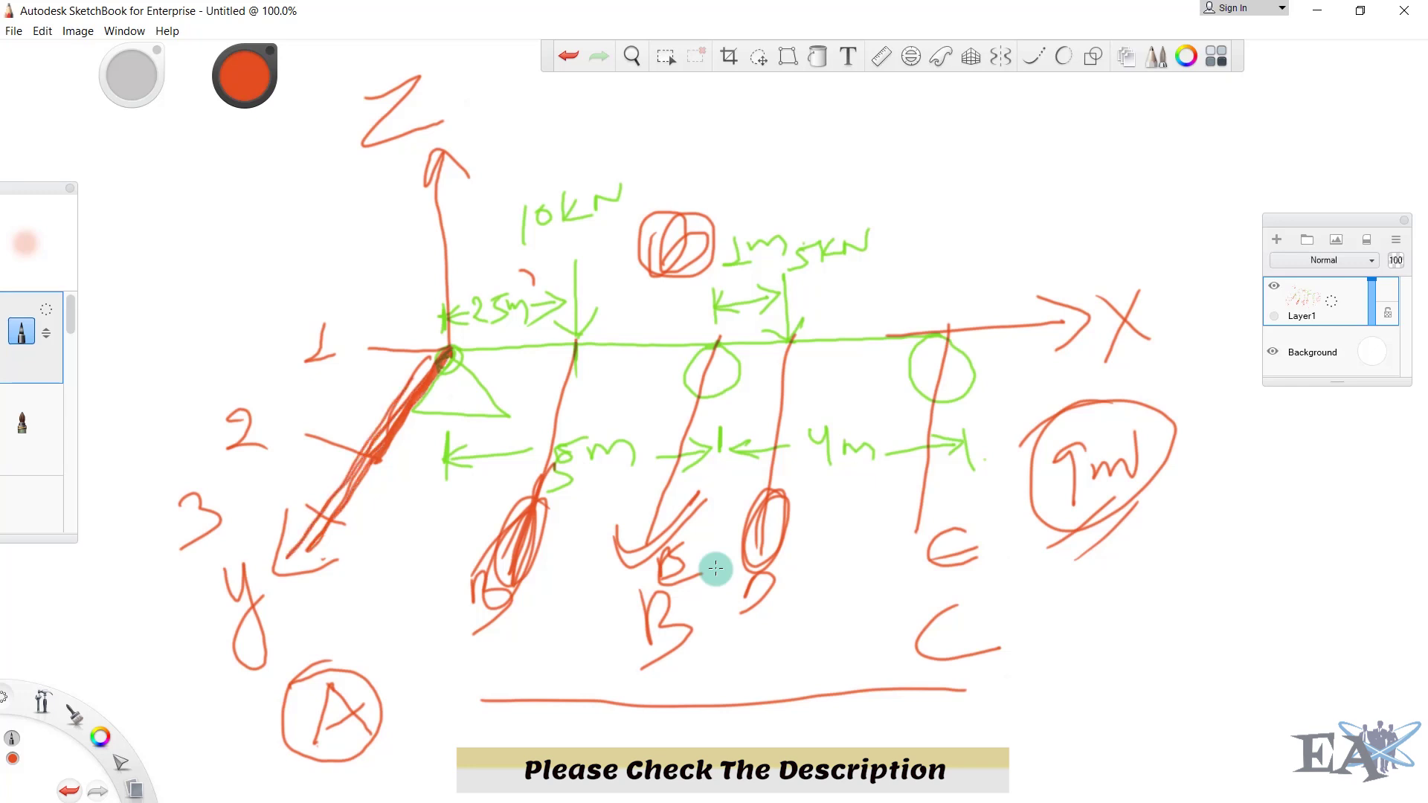
pyautogui.moveTo(452, 738)
pyautogui.mouseDown()
pyautogui.moveTo(474, 763)
pyautogui.moveTo(414, 759)
pyautogui.moveTo(499, 741)
pyautogui.moveTo(424, 715)
pyautogui.mouseUp()
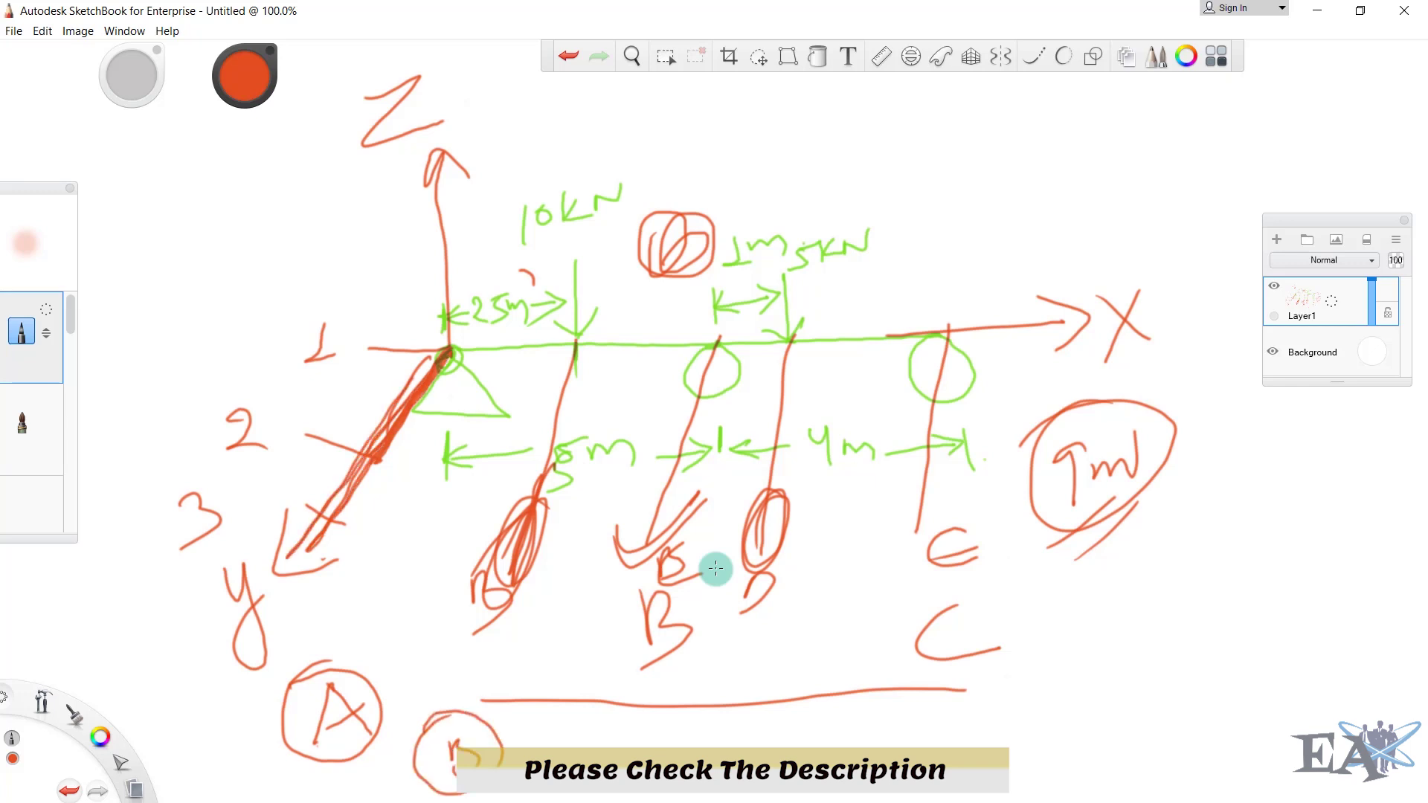
# Step: Thicken the grid line at the middle support with repeated strokes
pyautogui.moveTo(732, 296); pyautogui.dragTo(651, 538)
pyautogui.moveTo(723, 339); pyautogui.dragTo(636, 583)
pyautogui.moveTo(736, 306); pyautogui.dragTo(627, 587)
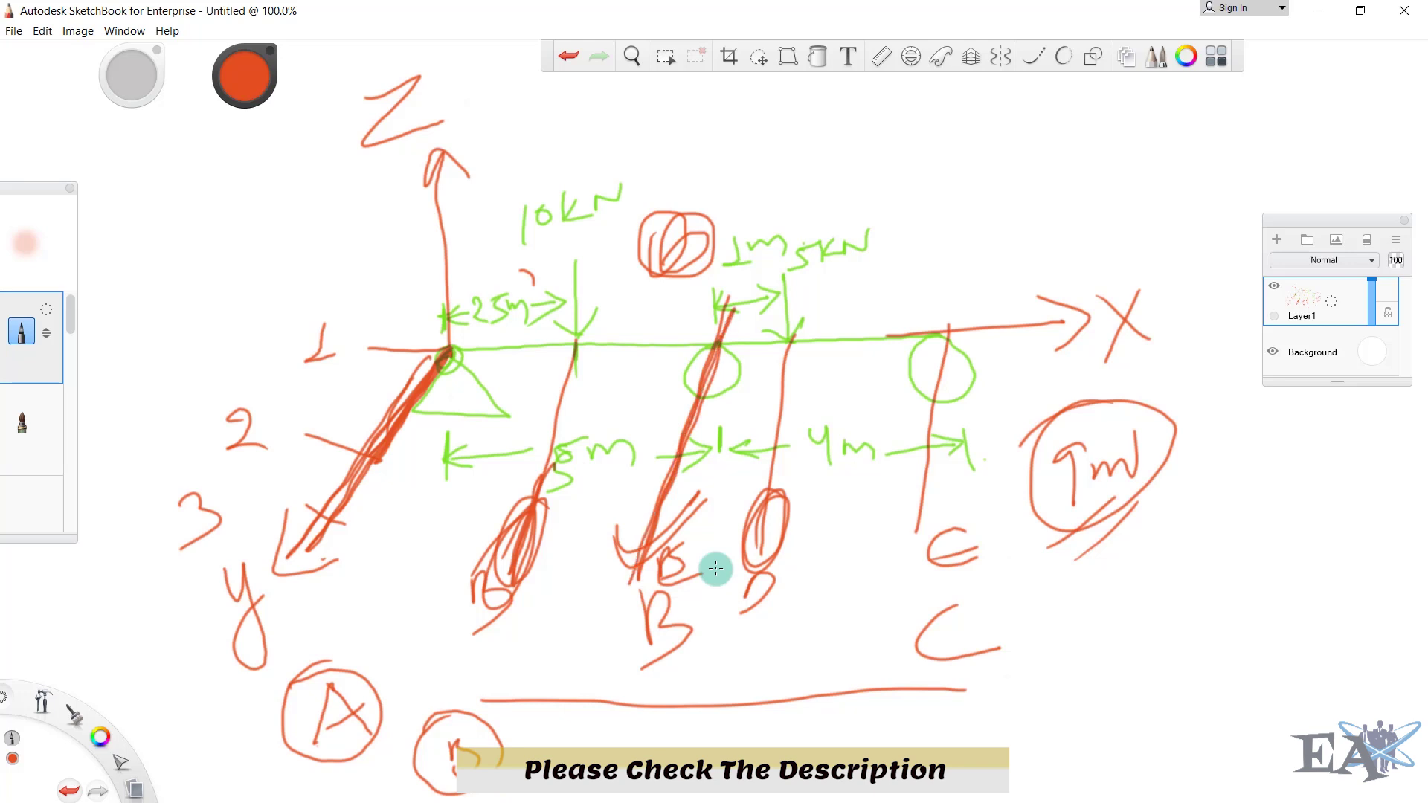
pyautogui.moveTo(721, 328); pyautogui.dragTo(629, 586)
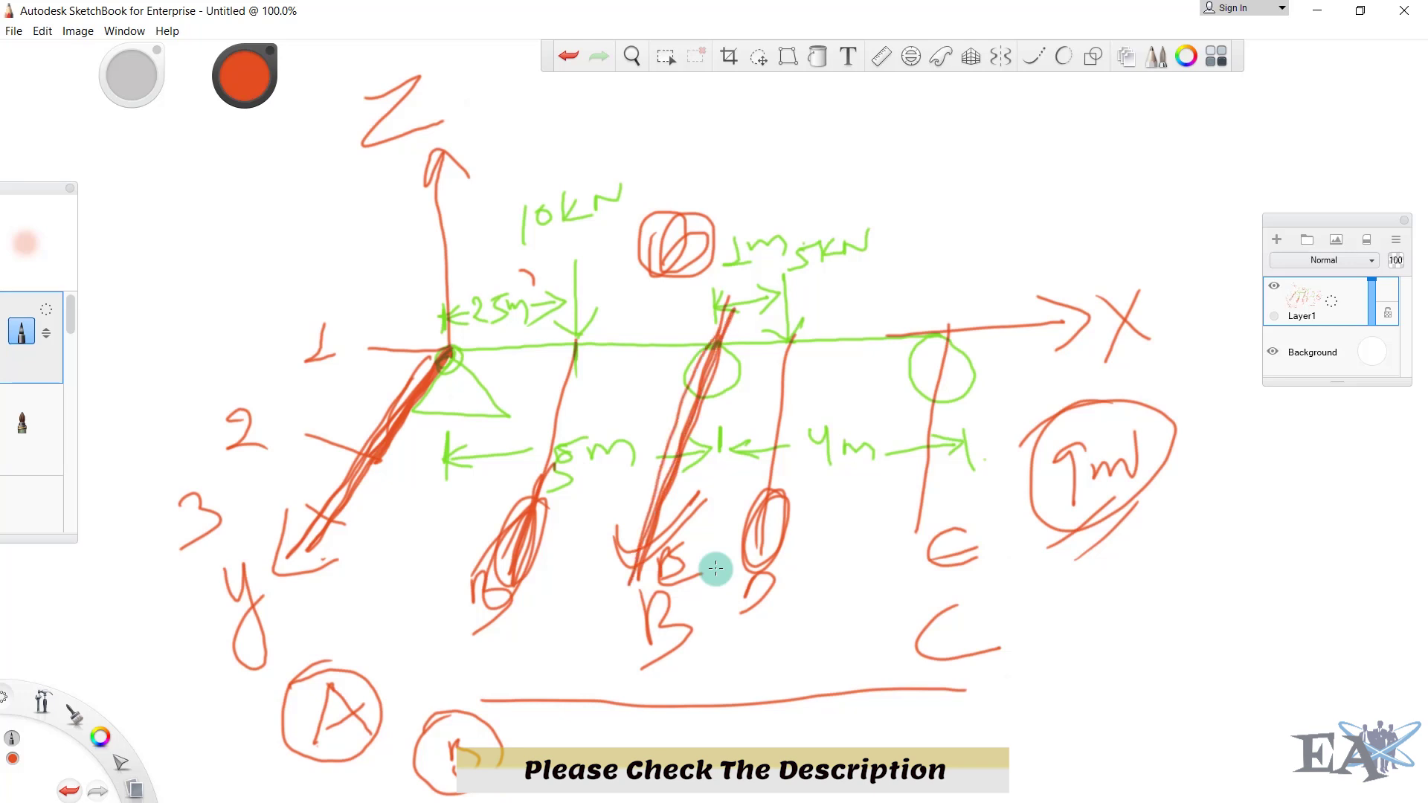
# Step: Trace over the beam between the supports and mark the label of grid line 1 with strokes
pyautogui.moveTo(451, 350); pyautogui.dragTo(696, 336)
pyautogui.moveTo(494, 357); pyautogui.dragTo(902, 327)
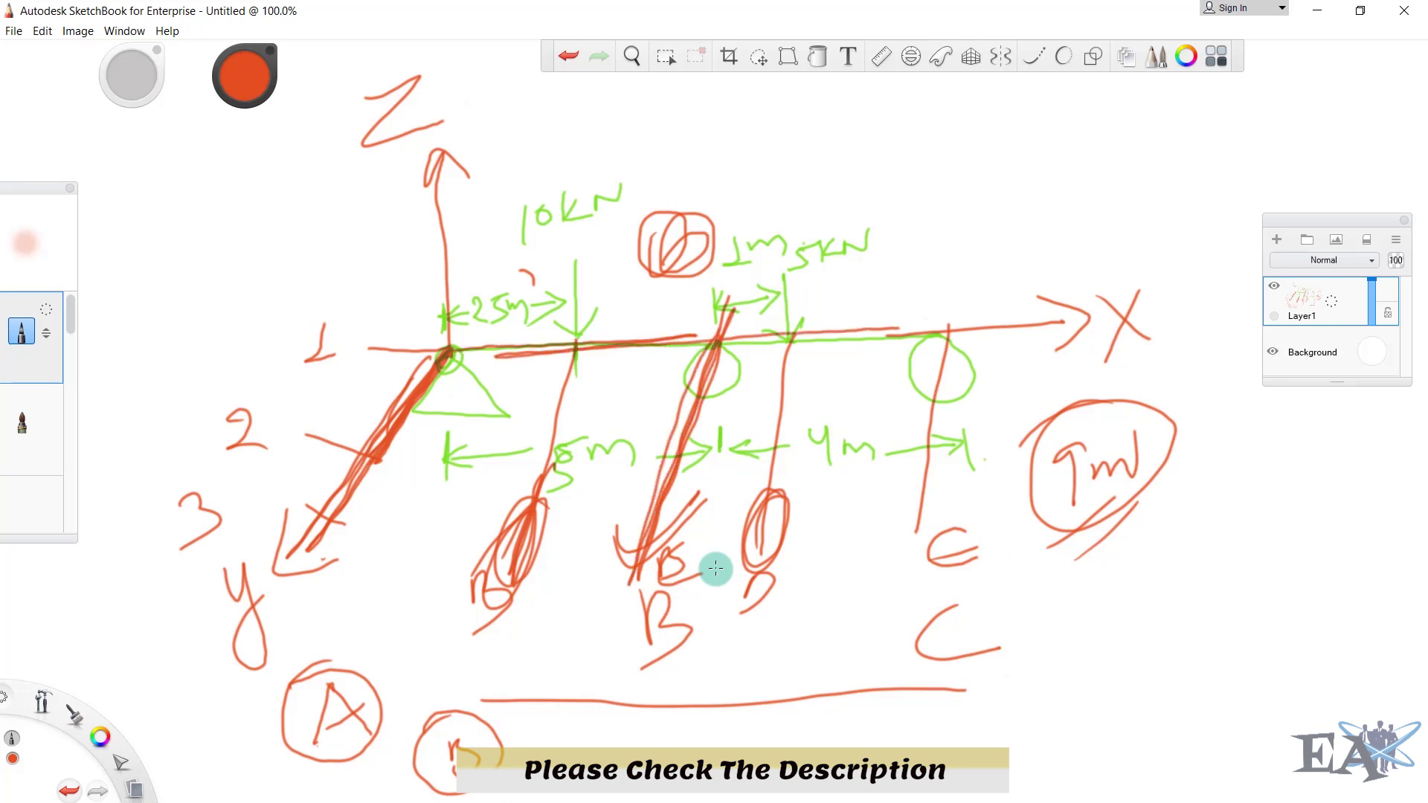
pyautogui.moveTo(245, 320); pyautogui.dragTo(325, 285)
pyautogui.moveTo(235, 349); pyautogui.dragTo(341, 287)
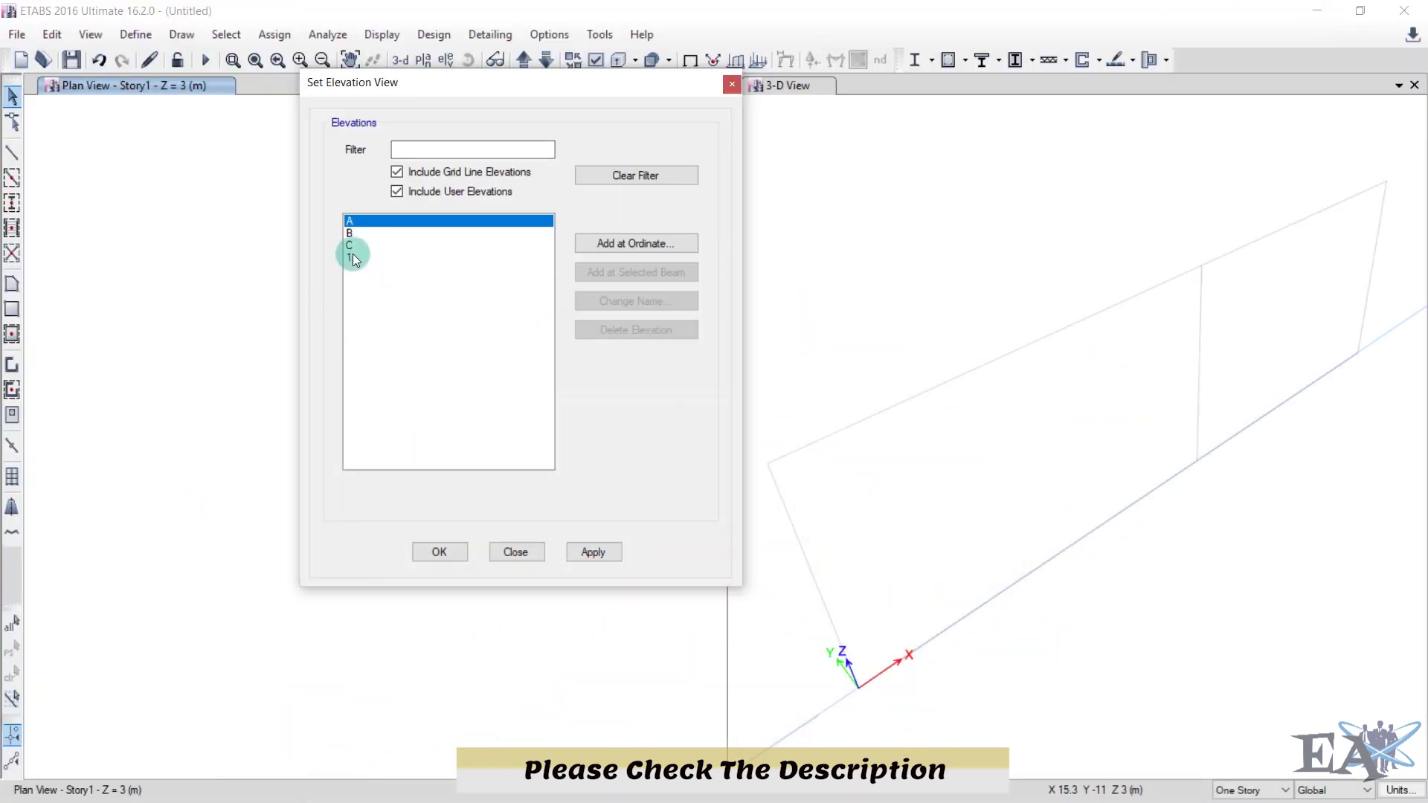
# Step: Show the elevation along grid line 1 and rotate the 3-D view to face the X-Z plane with the whole grid visible
pyautogui.click(352, 257)
pyautogui.click(439, 552)
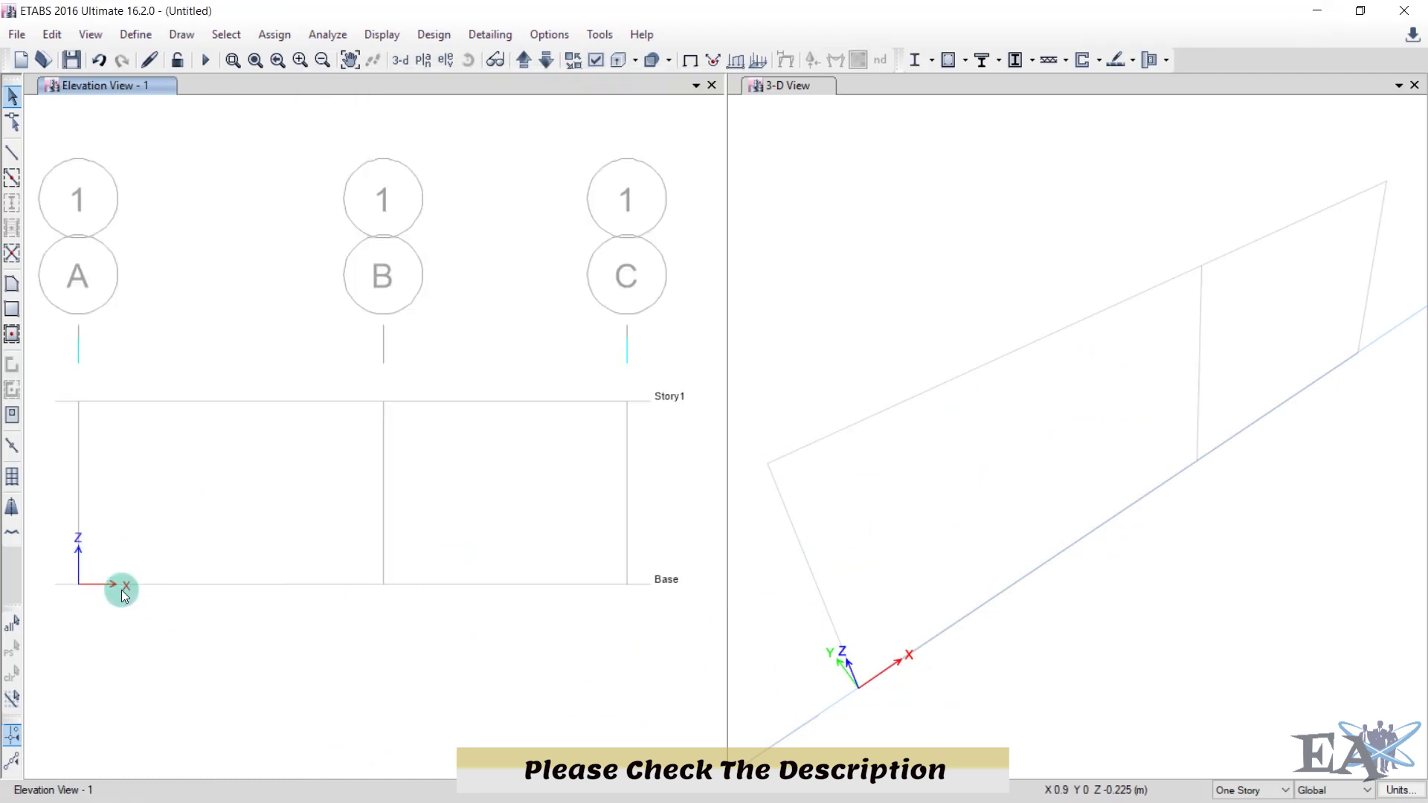
pyautogui.click(791, 87)
pyautogui.click(476, 59)
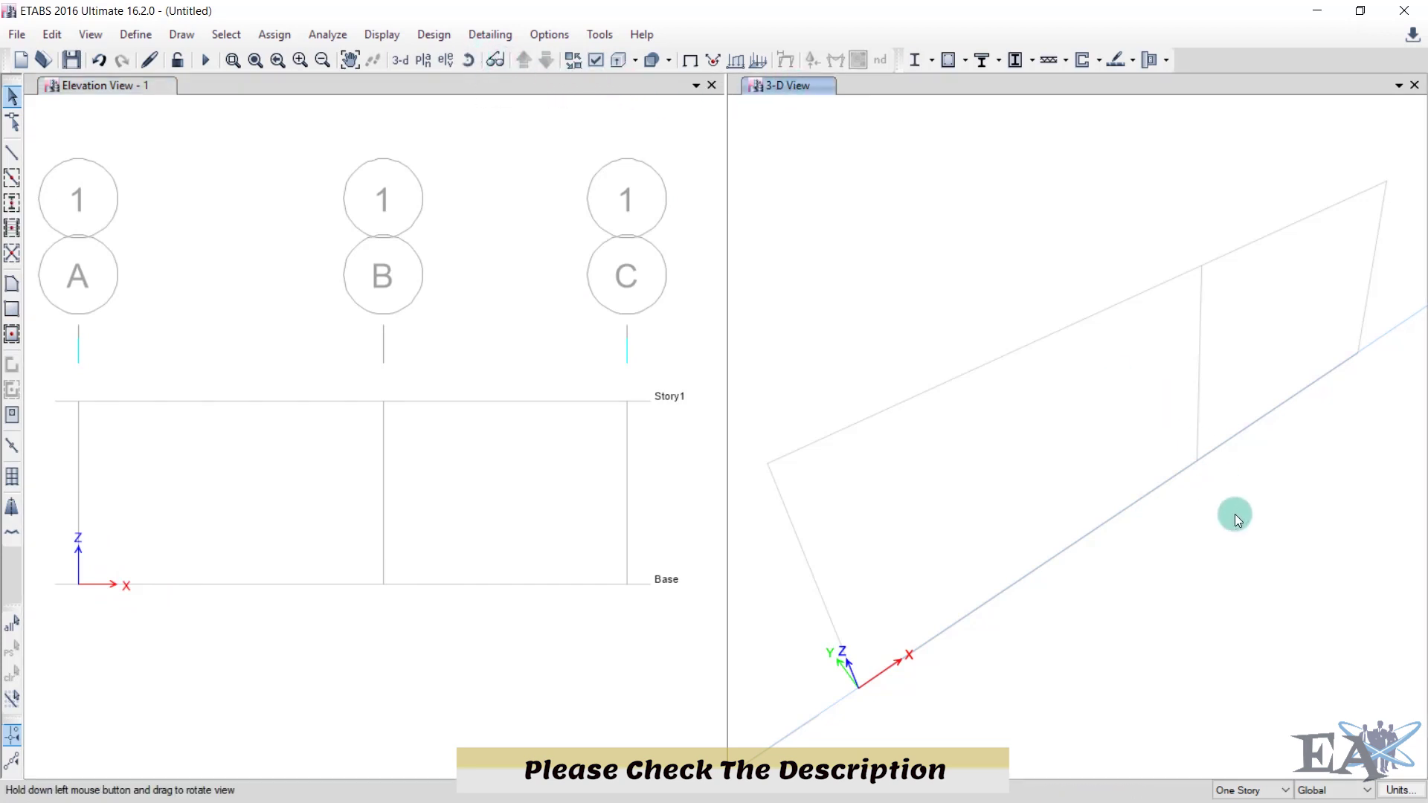
pyautogui.moveTo(1234, 513); pyautogui.dragTo(1158, 362)
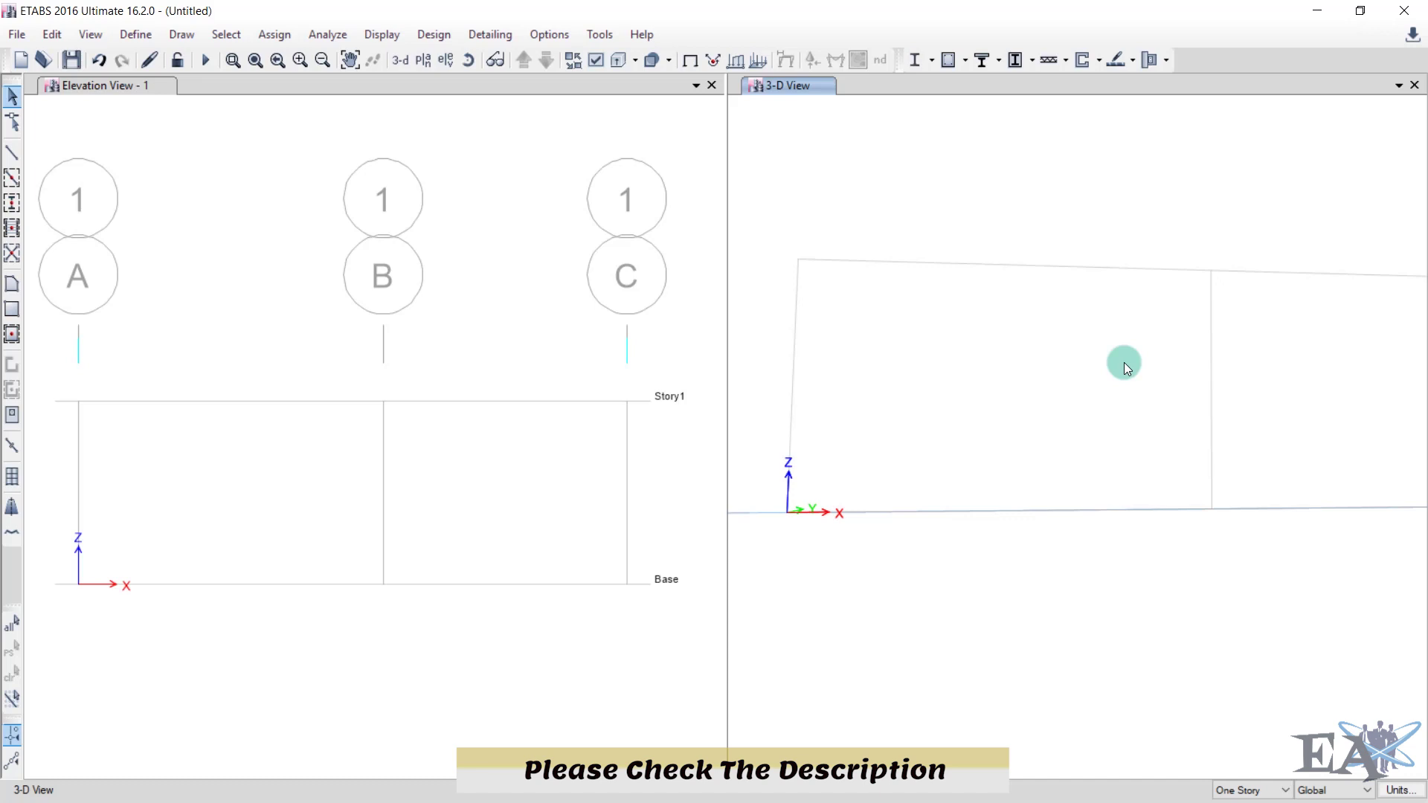
pyautogui.scroll(-3, 1125, 364)
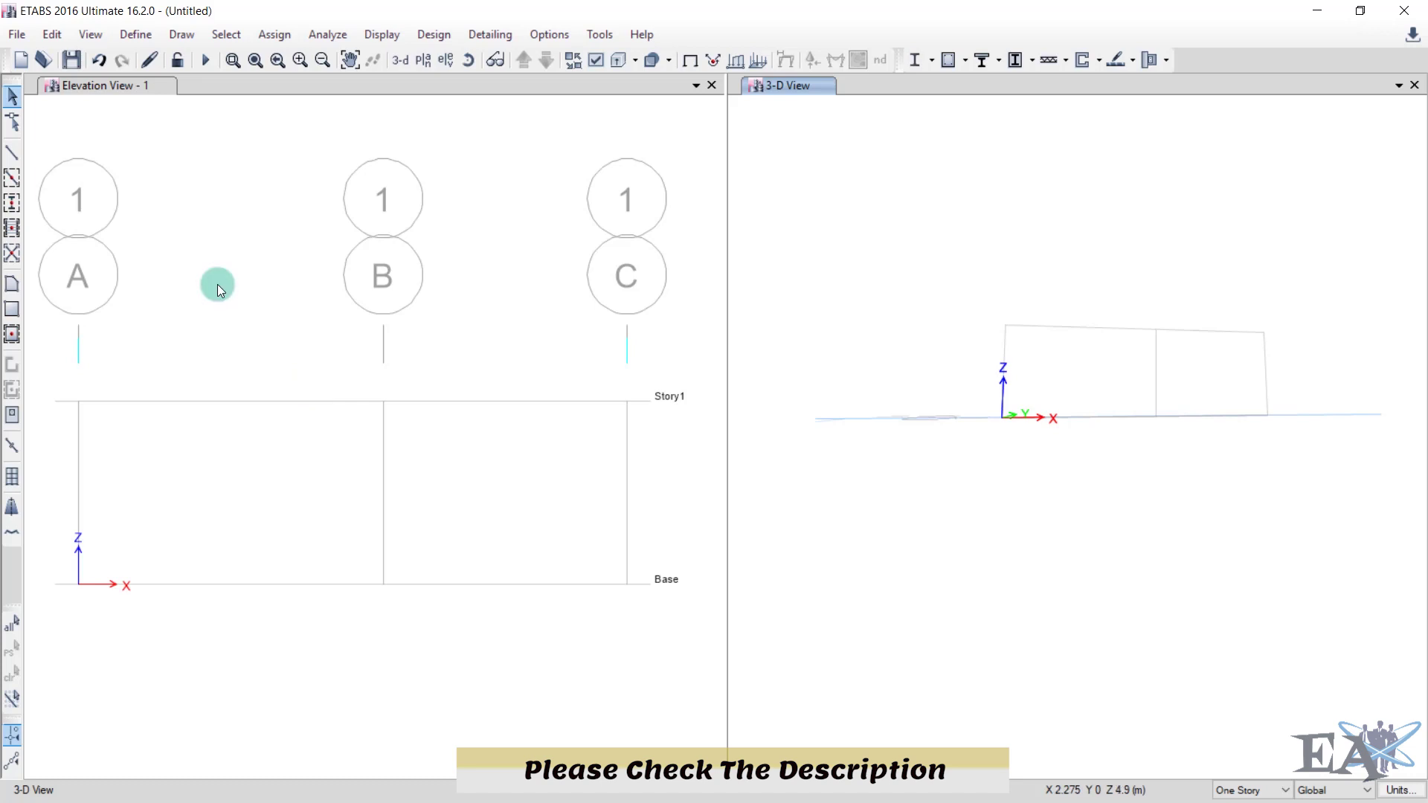
pyautogui.click(181, 35)
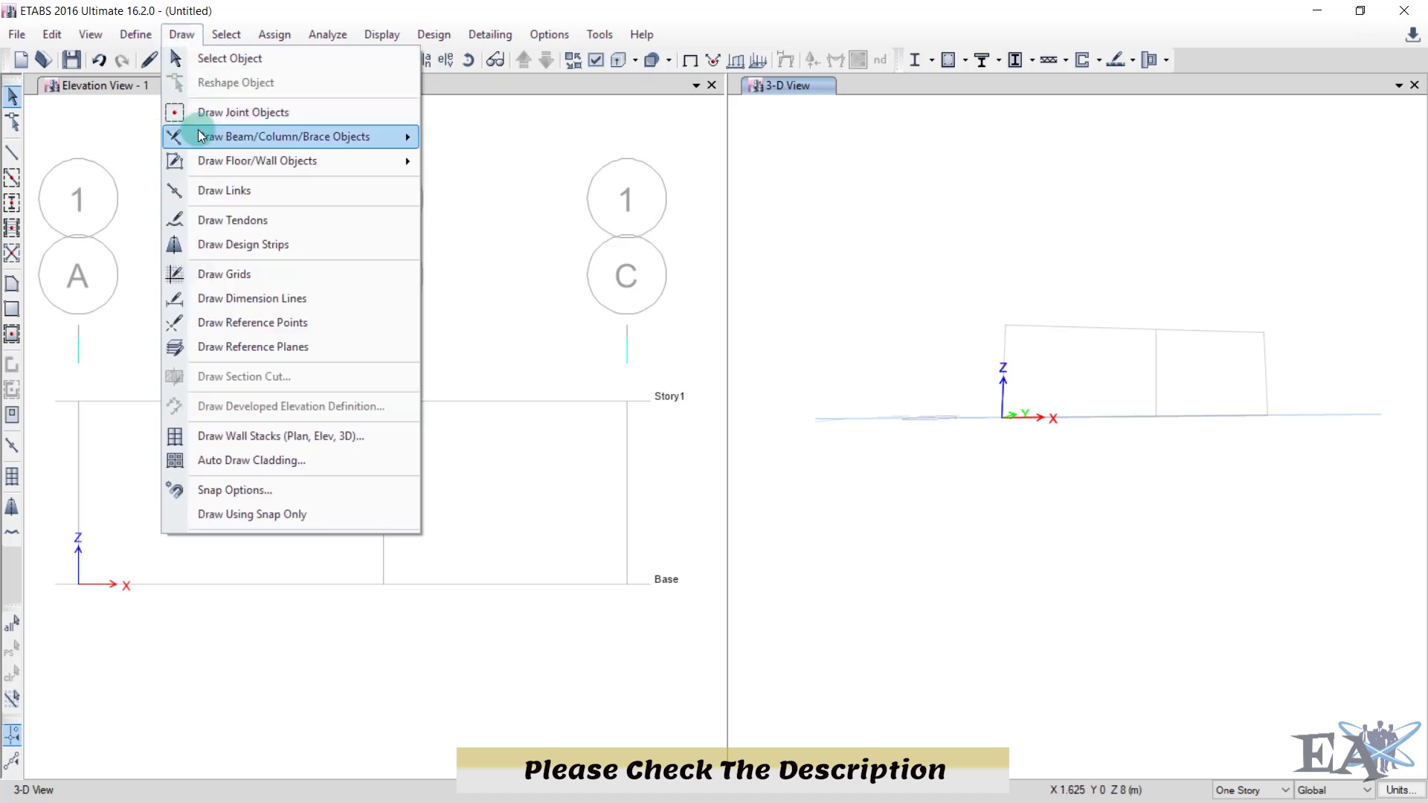
pyautogui.moveTo(198, 131)
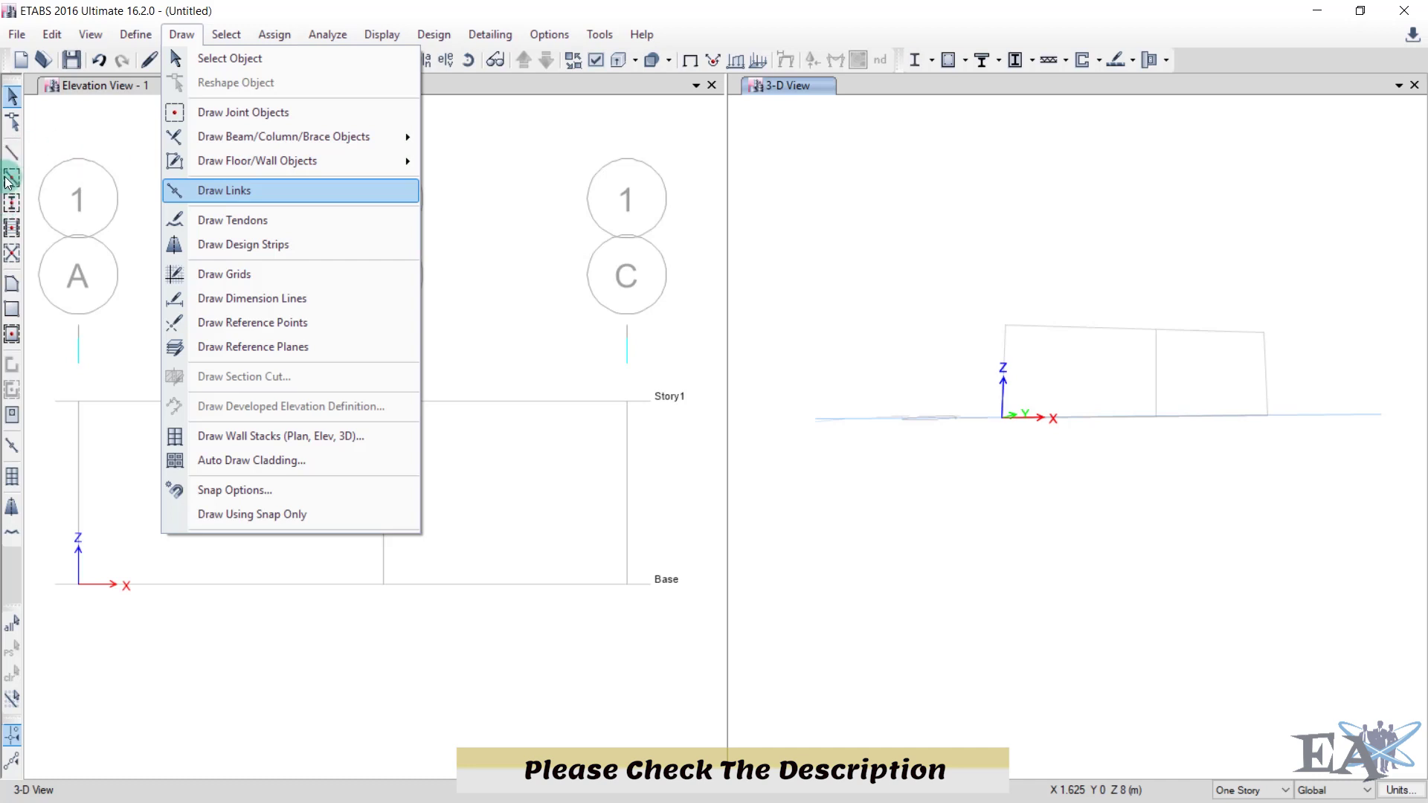
pyautogui.click(59, 45)
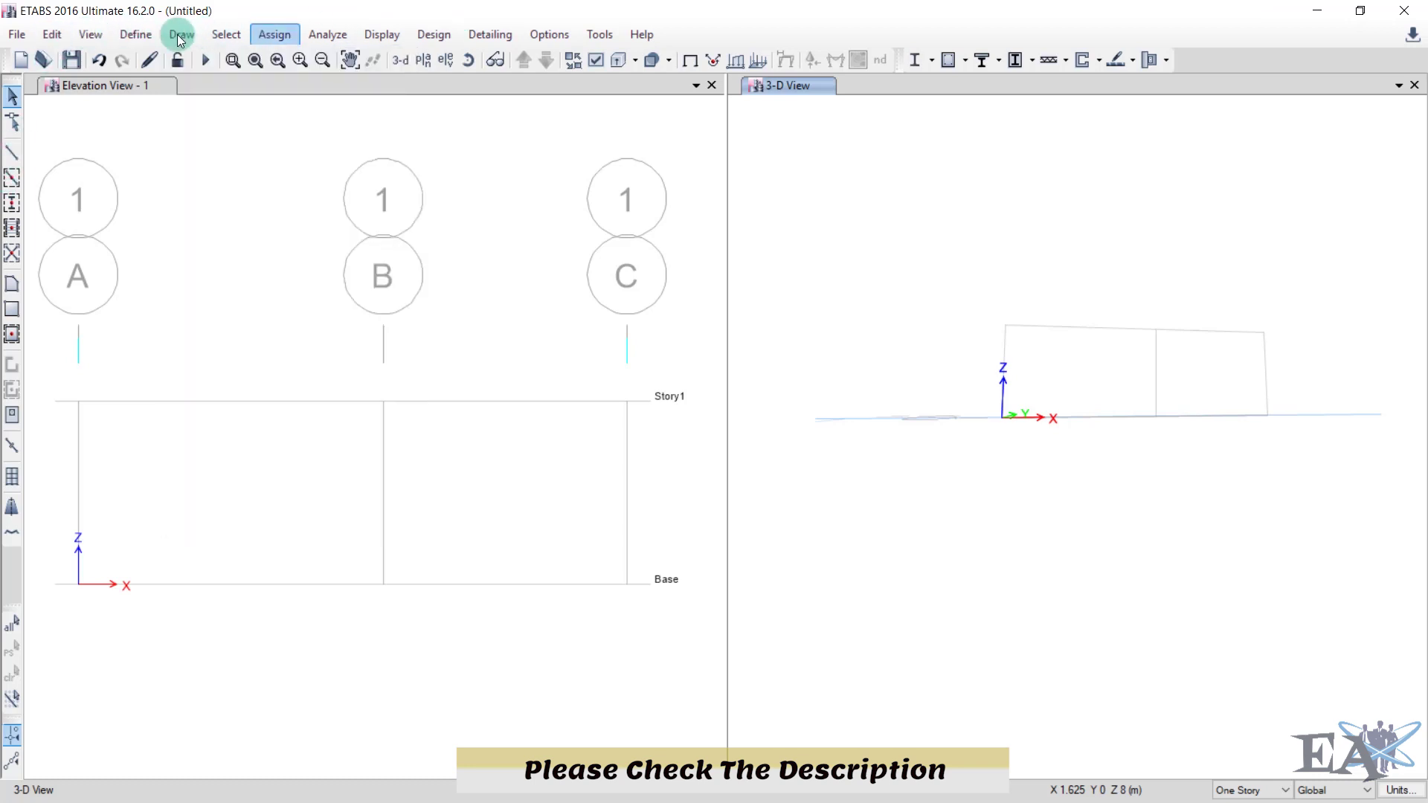
pyautogui.click(328, 34)
# Step: Draw two continuous A-LatBm frame beams along the Base level in the elevation, from grid A to B and from B to C
pyautogui.click(182, 35)
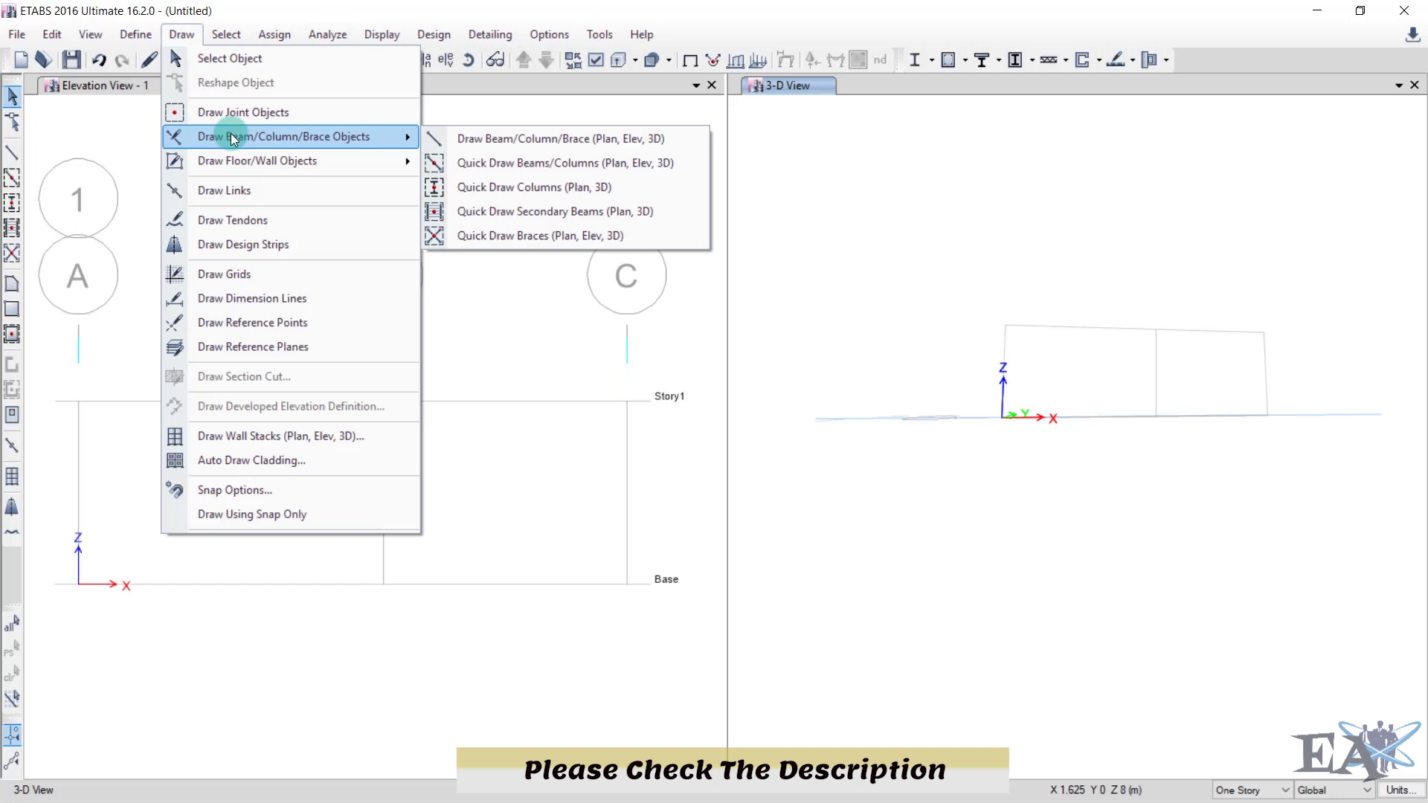
pyautogui.click(461, 139)
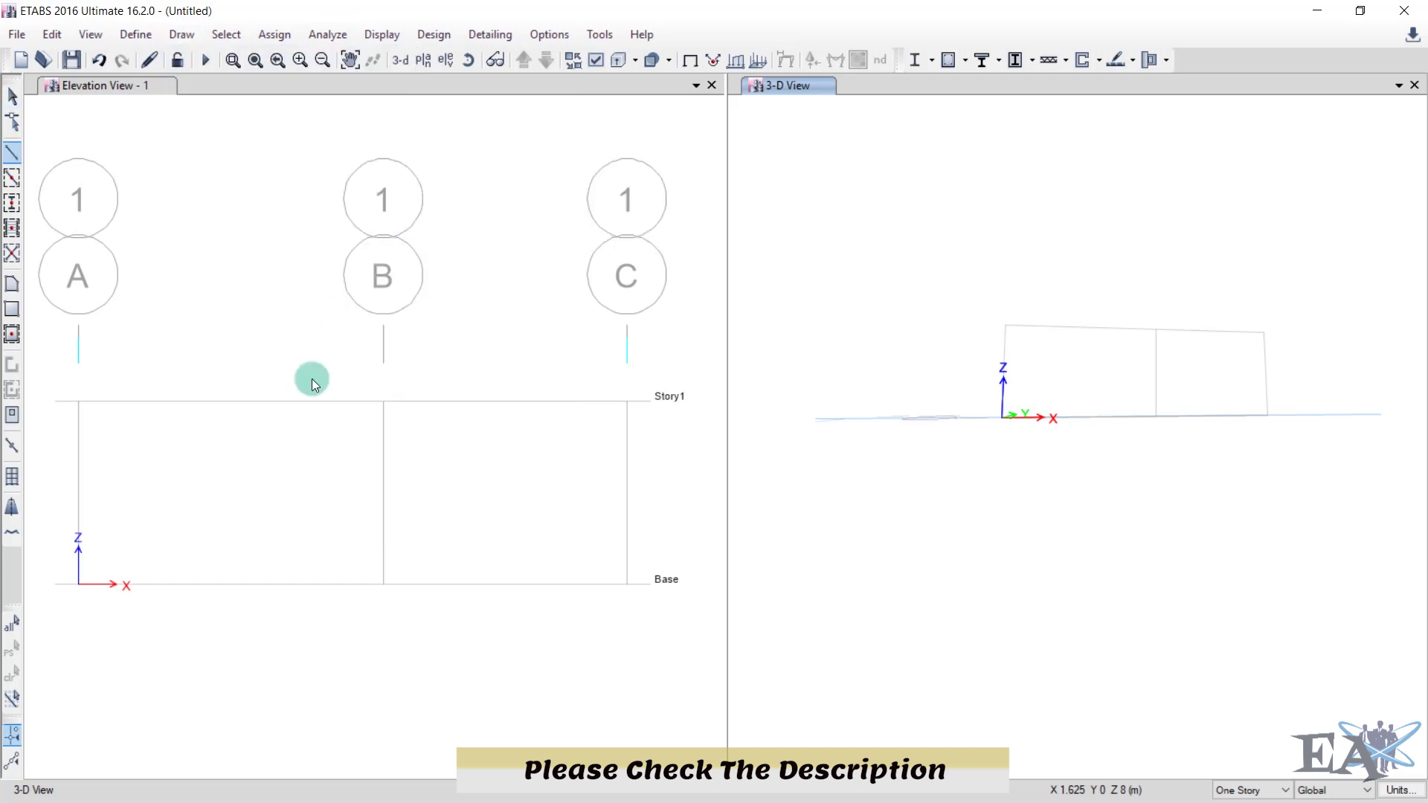
pyautogui.moveTo(557, 203); pyautogui.dragTo(855, 173)
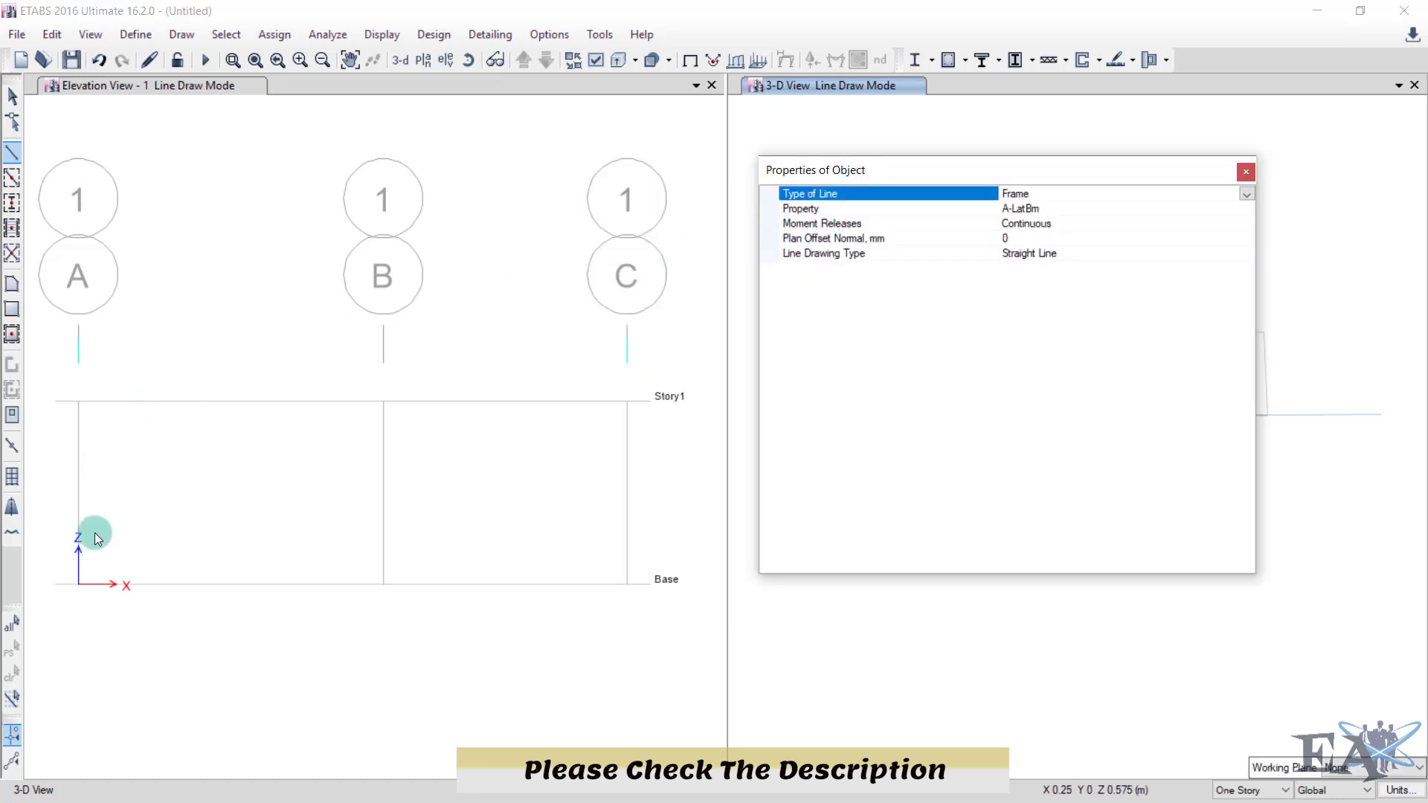
pyautogui.click(79, 585)
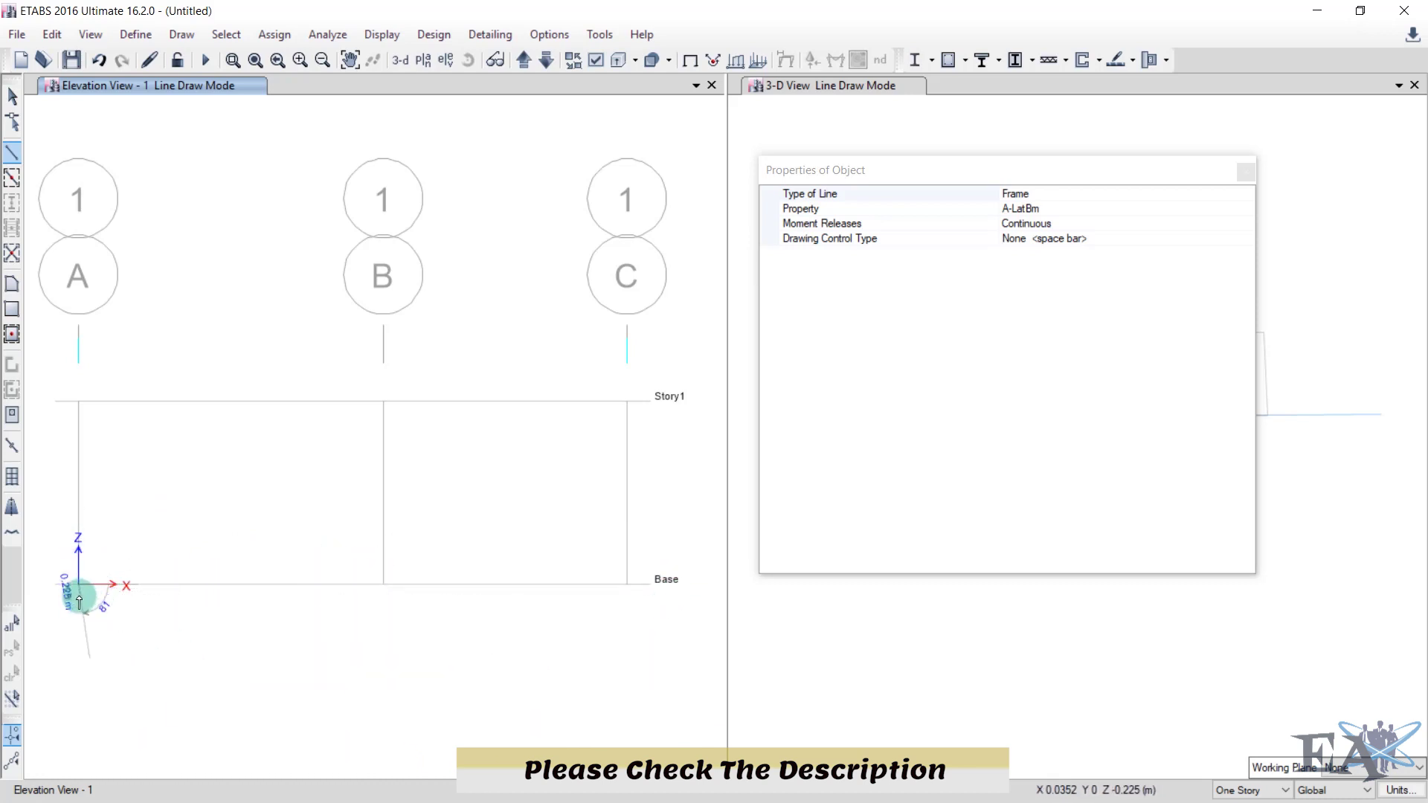
pyautogui.click(383, 585)
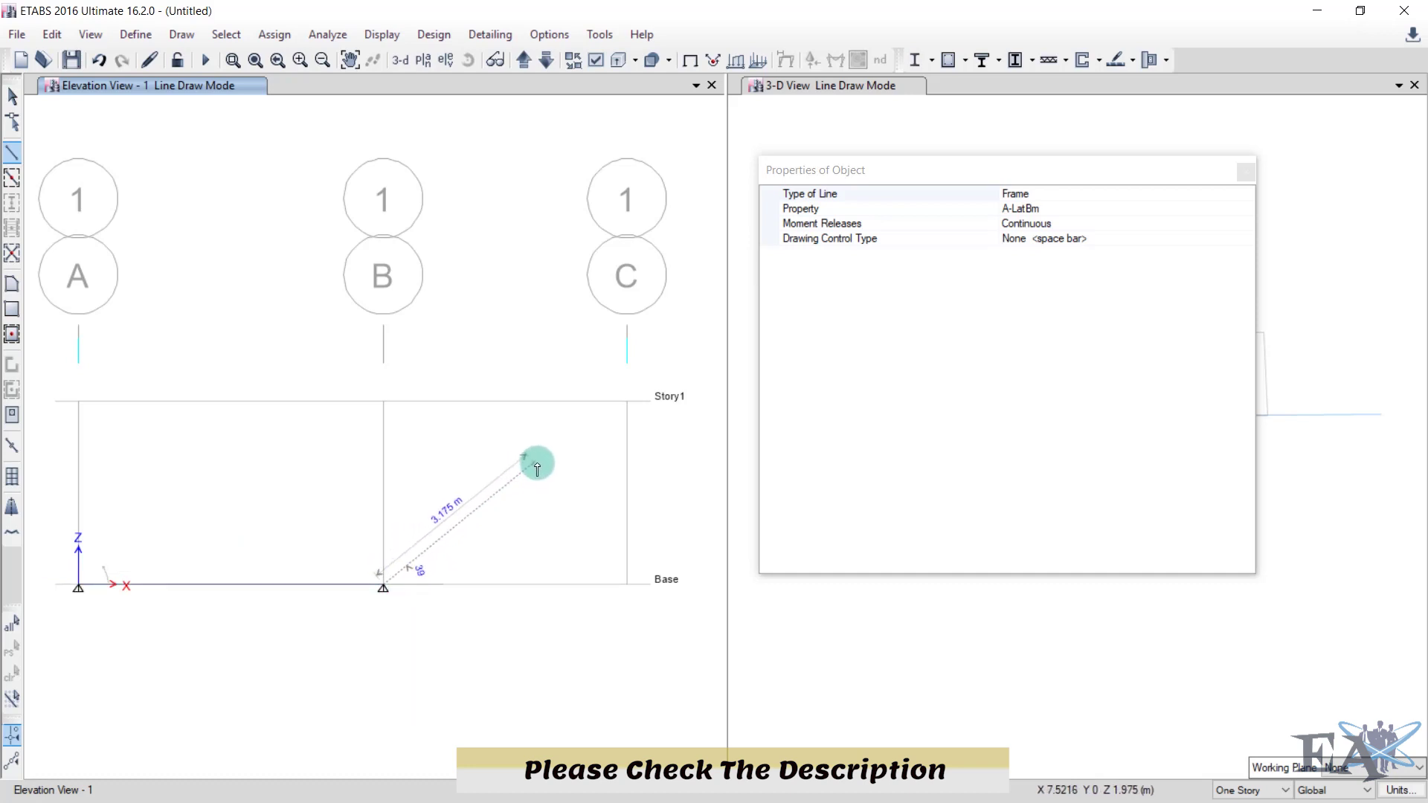
pyautogui.doubleClick(627, 585)
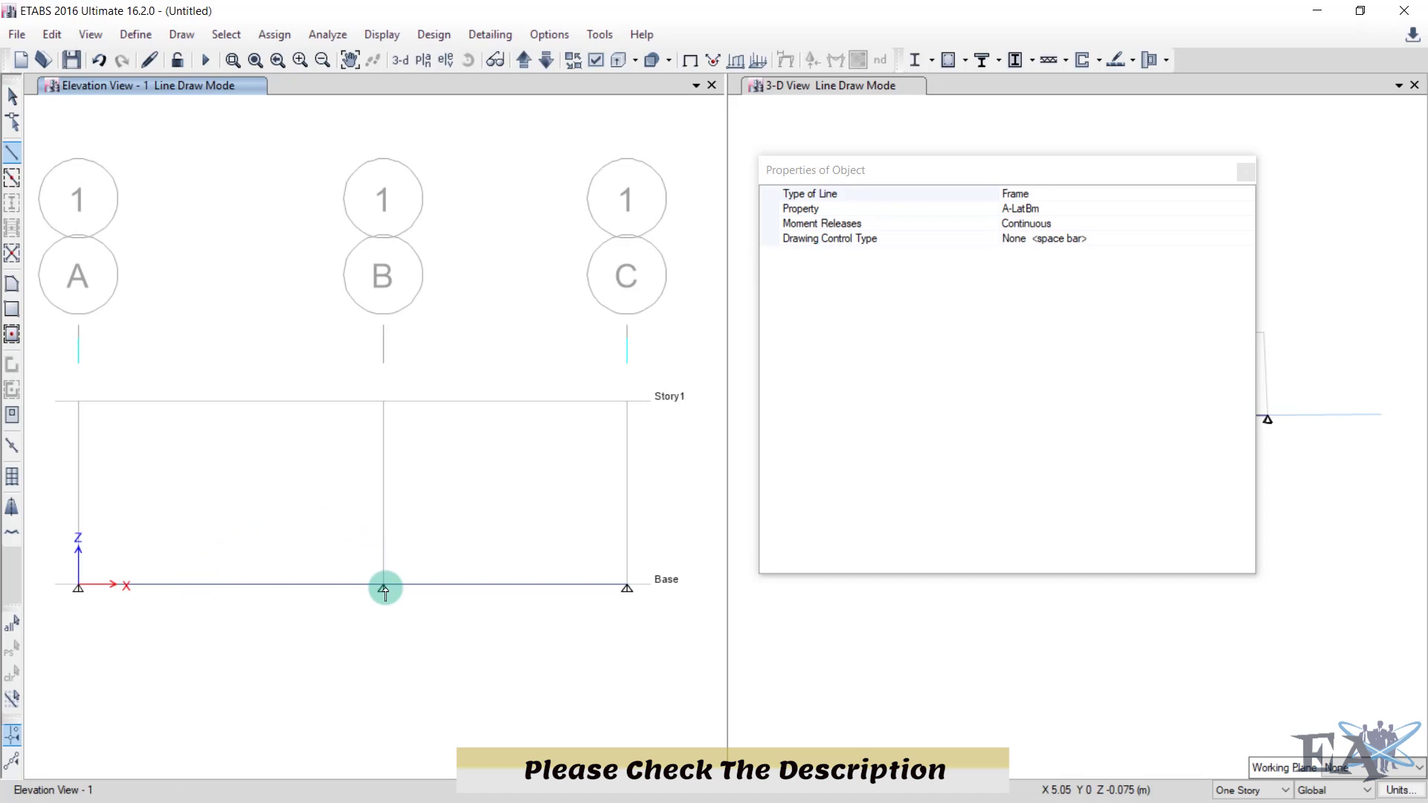
pyautogui.click(1244, 173)
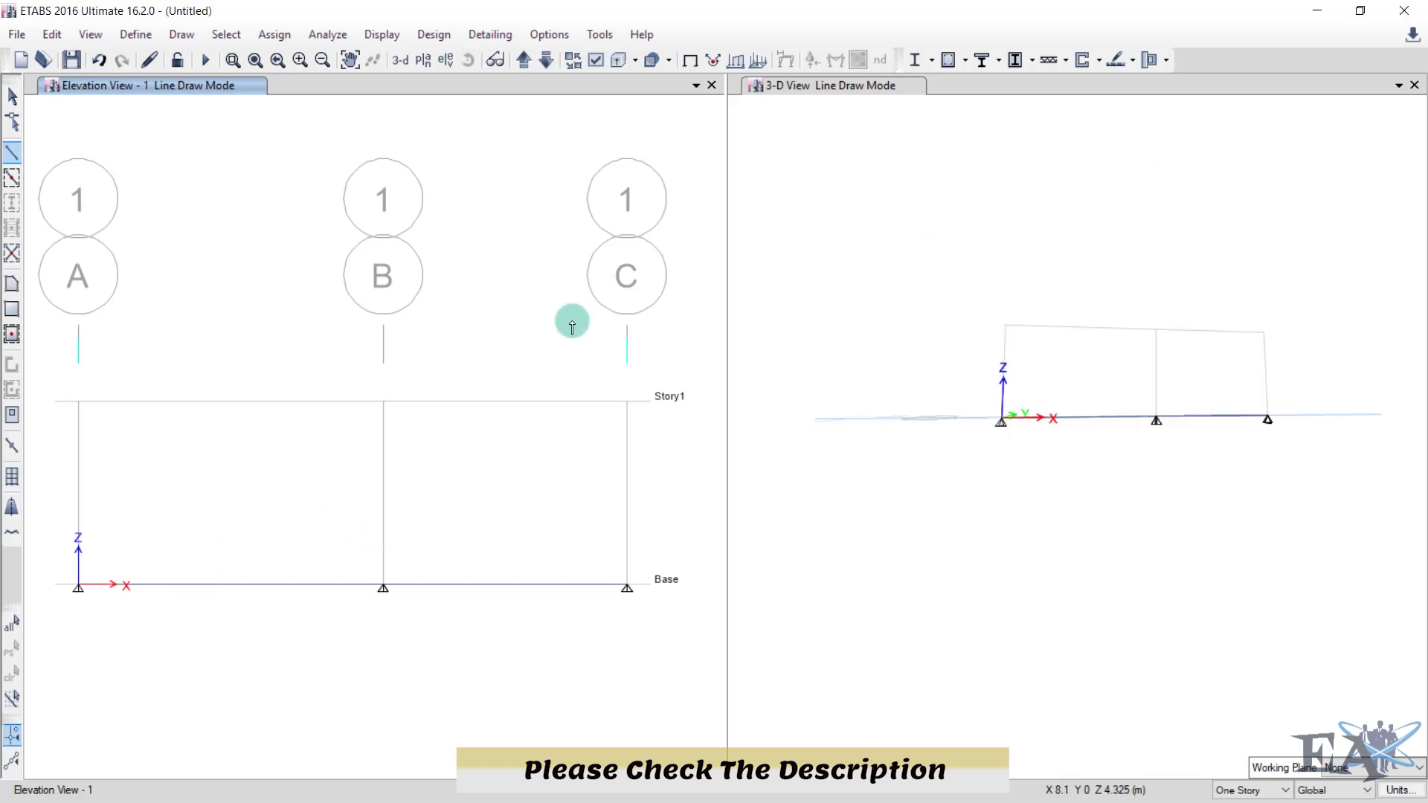
pyautogui.press('Escape')
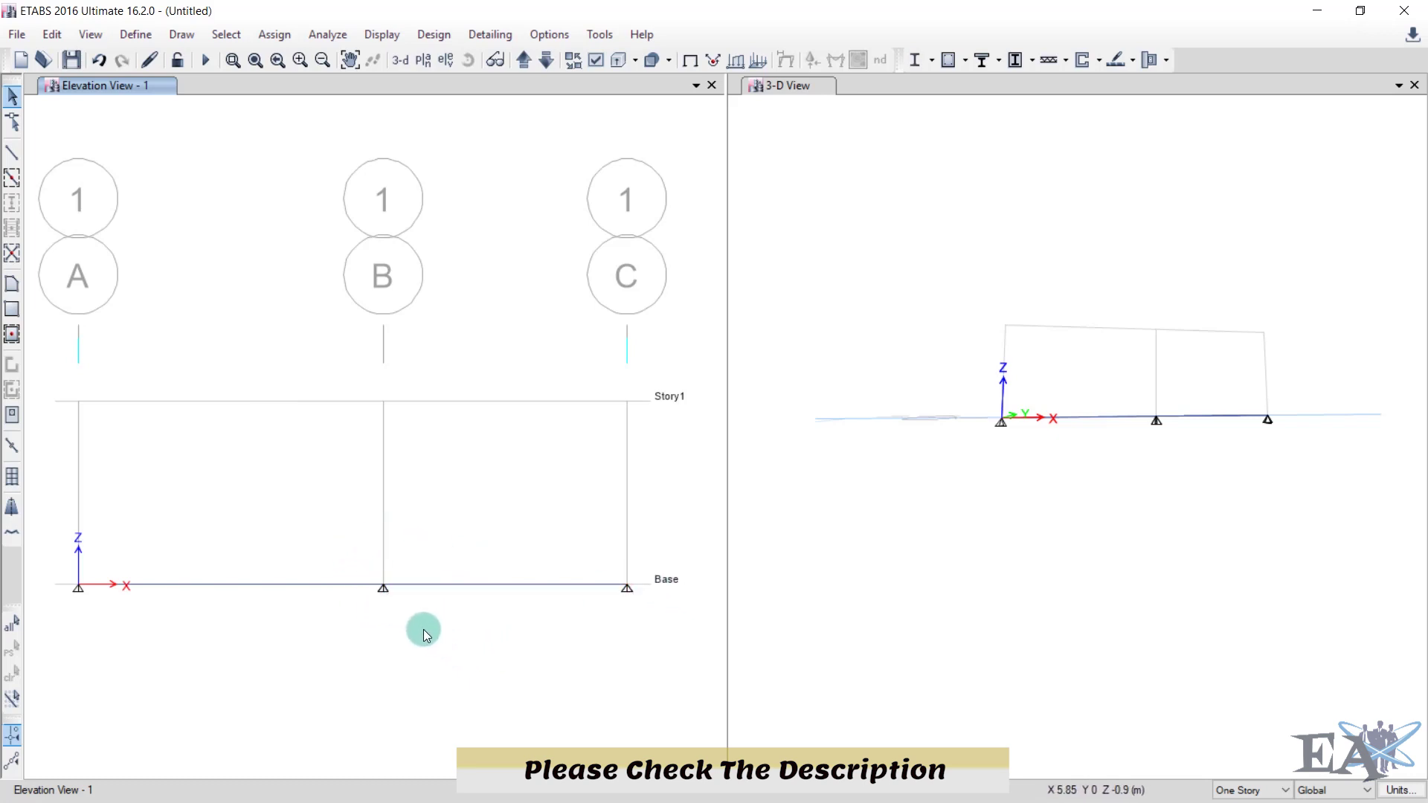
# Step: Assign roller restraints, fixing only Translation Z, to the base joints at grids B and C
pyautogui.click(381, 587)
pyautogui.click(627, 587)
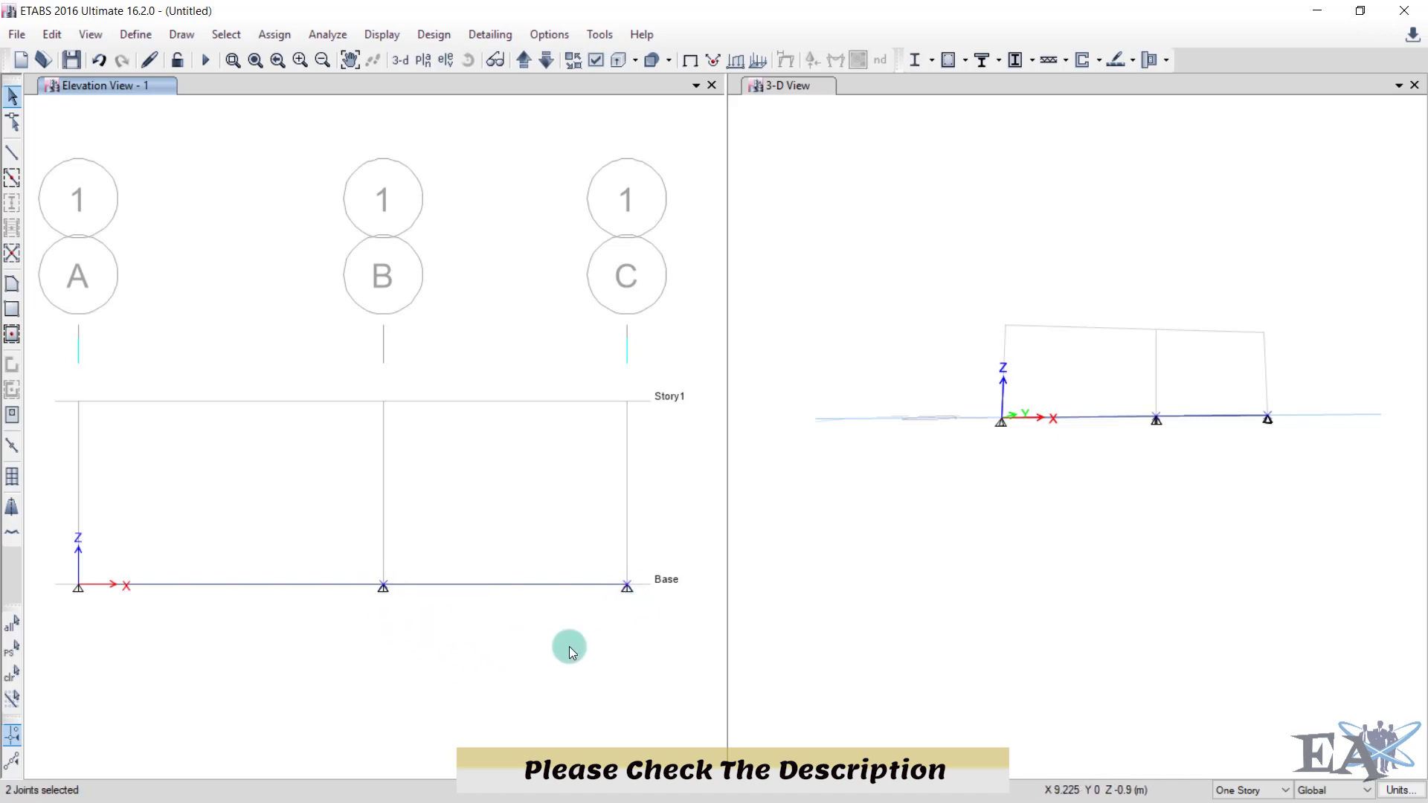
pyautogui.click(274, 35)
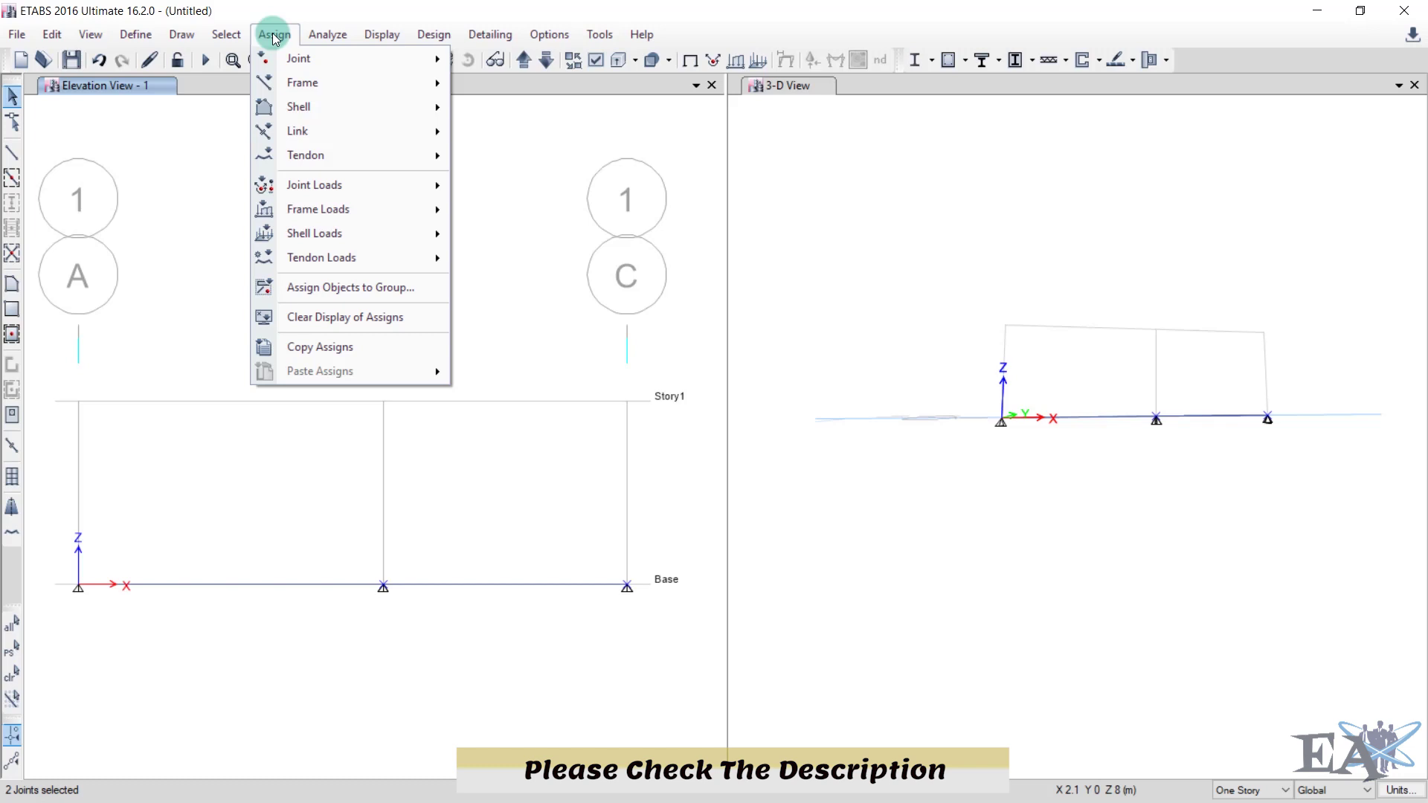
pyautogui.moveTo(282, 58)
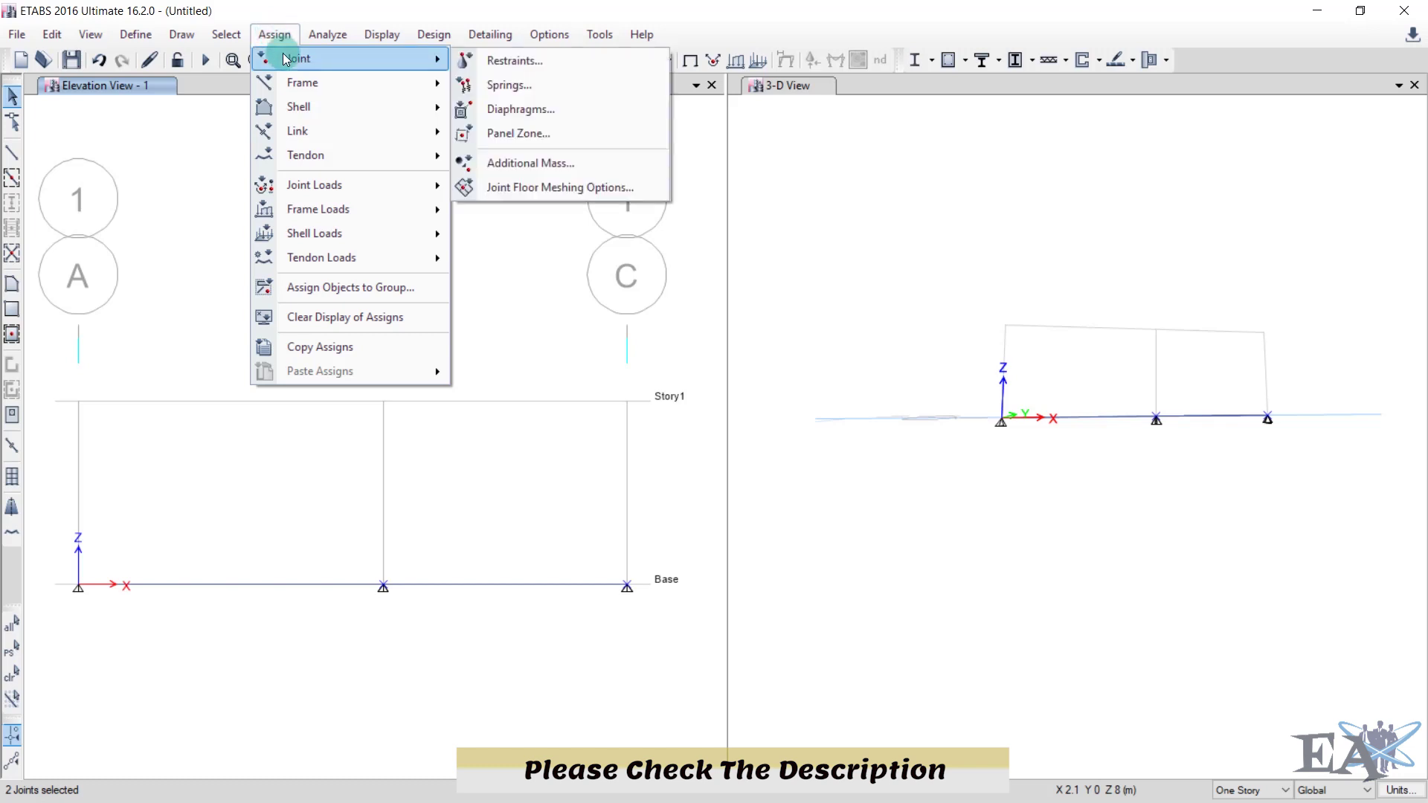
pyautogui.click(489, 61)
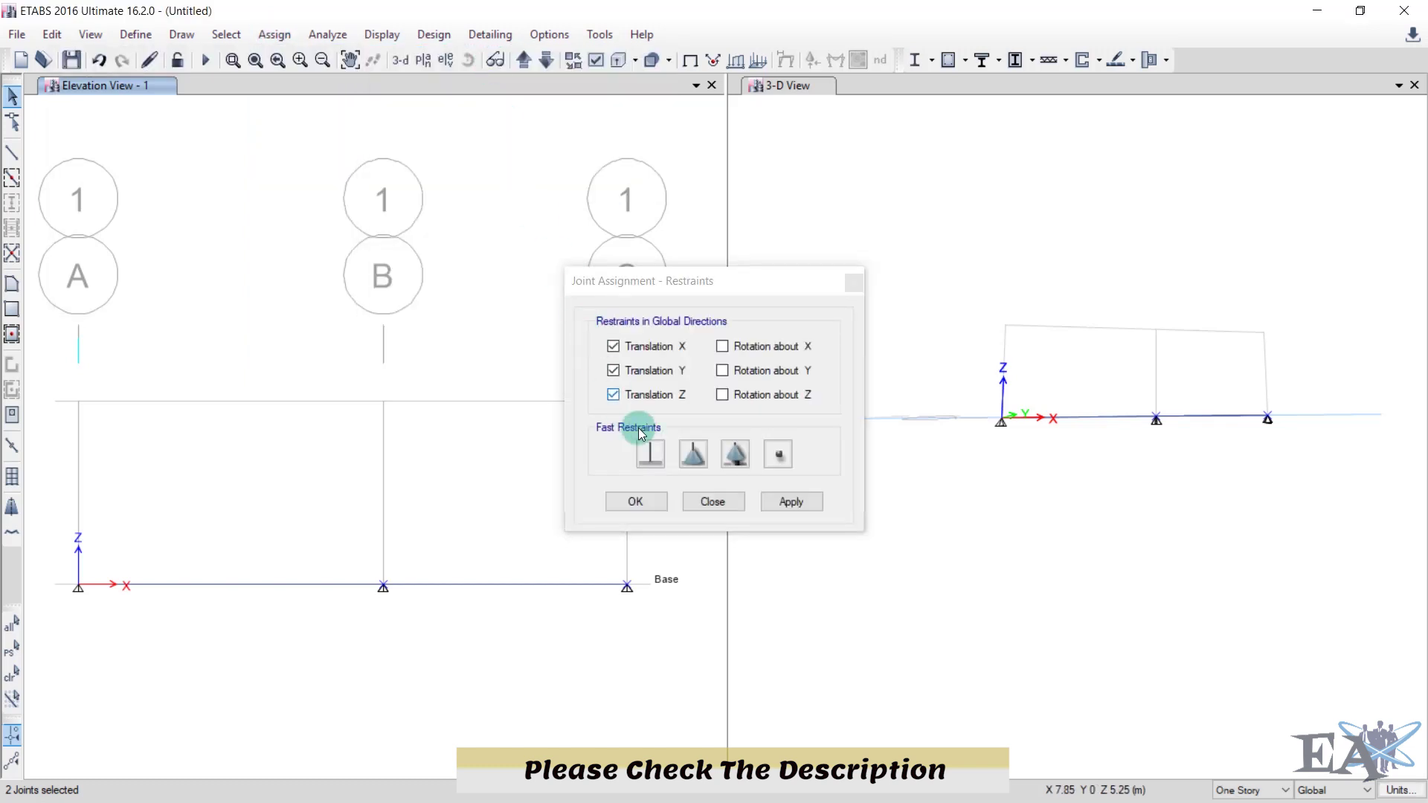
pyautogui.click(736, 455)
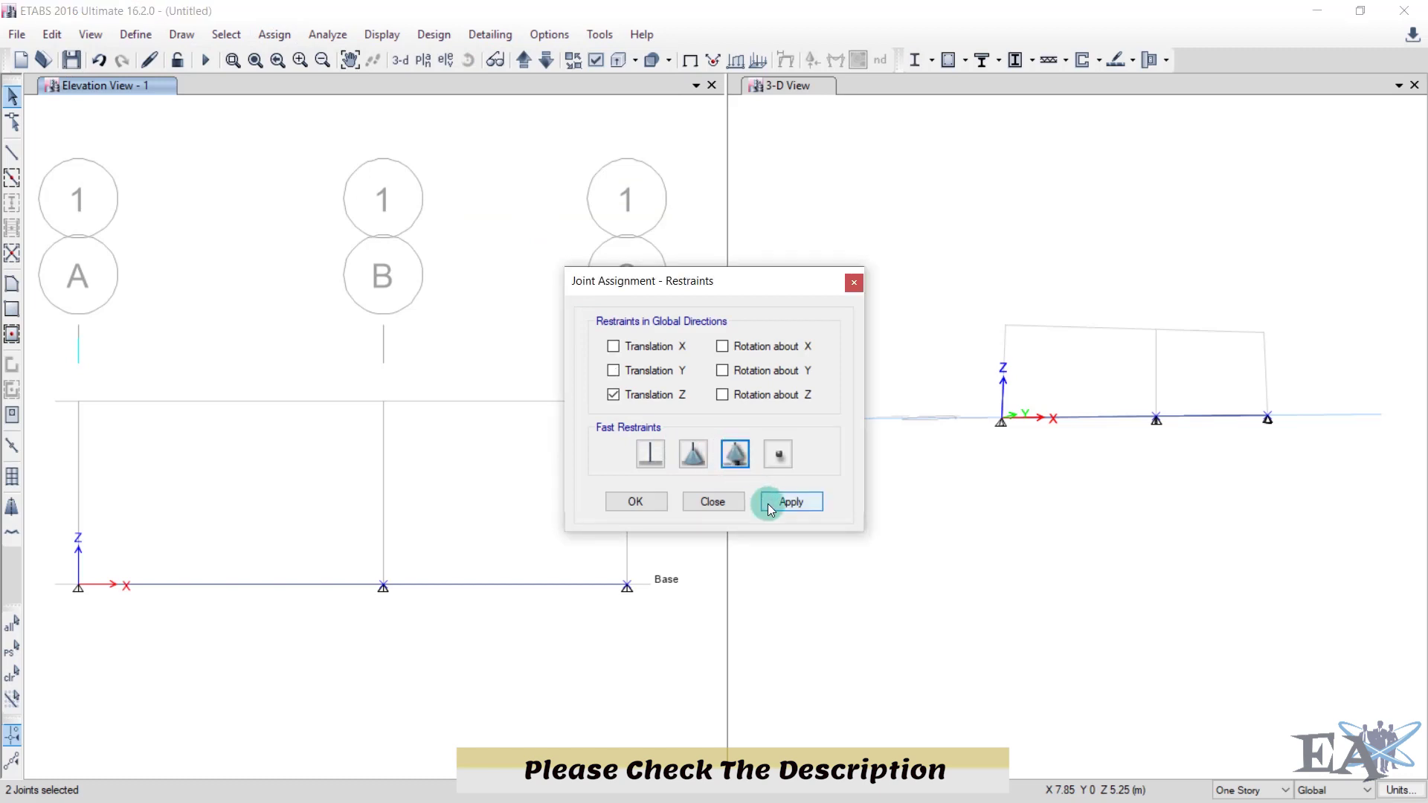
pyautogui.click(788, 503)
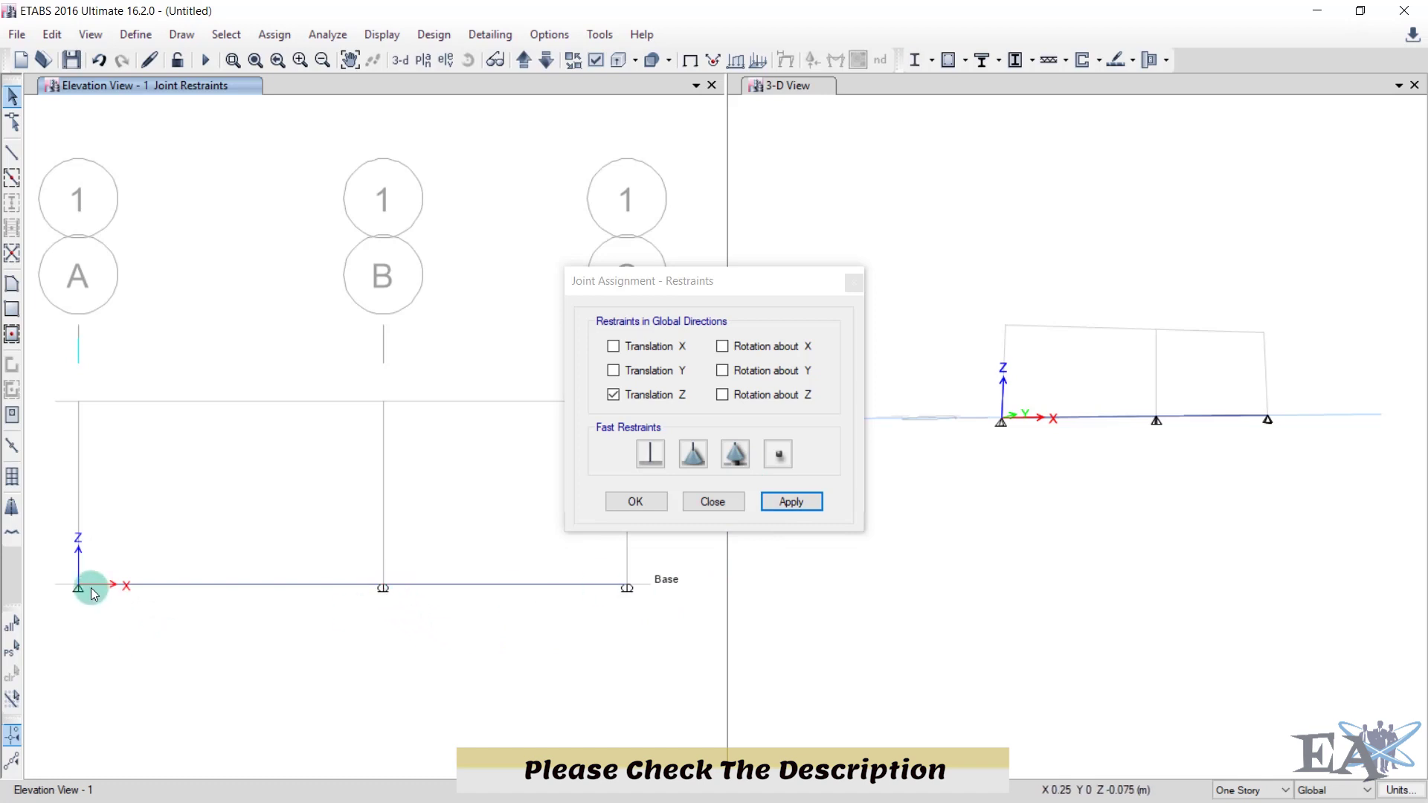
pyautogui.click(635, 502)
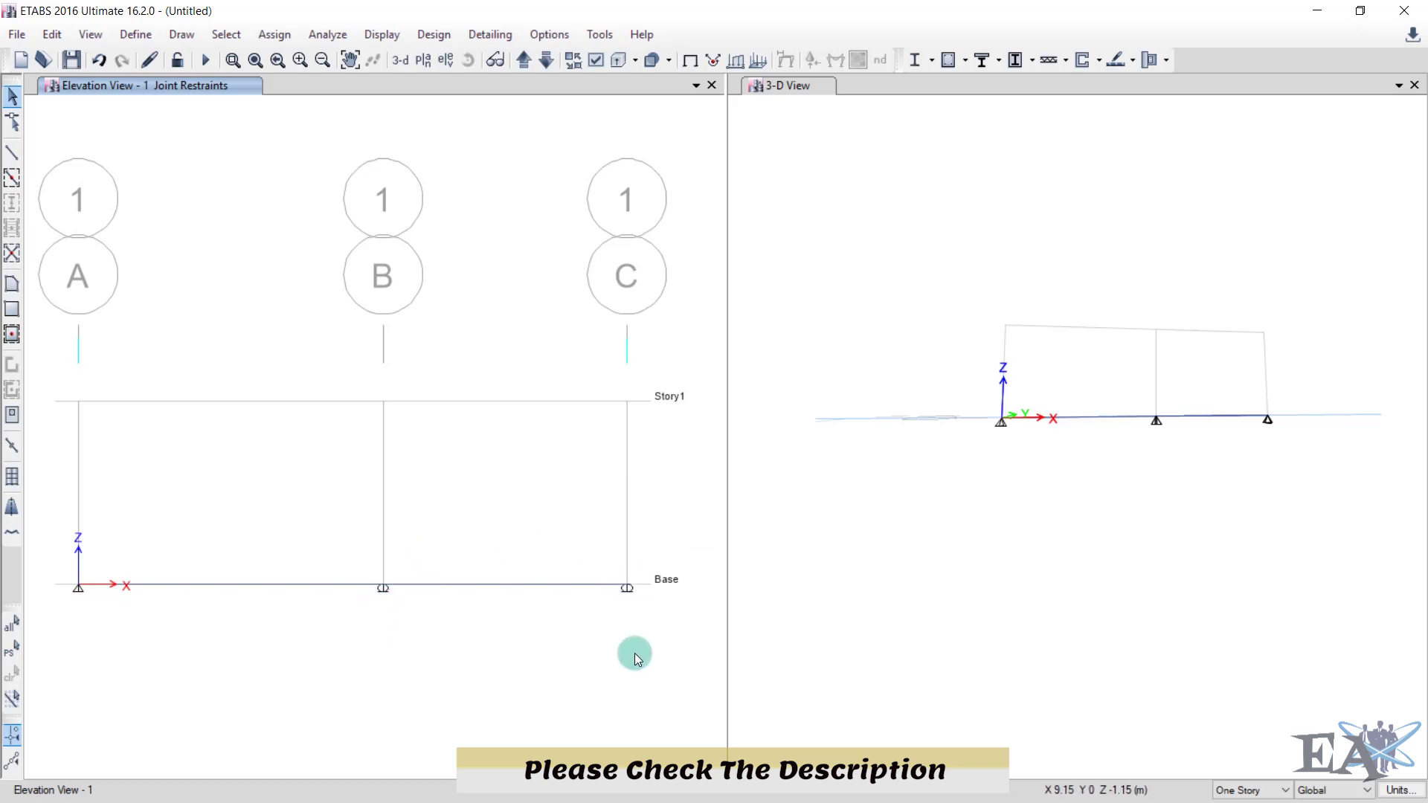
# Step: Assign a 10 kN Dead gravity point load to beam A-B at a relative distance of 0.5 from End-I
pyautogui.click(229, 586)
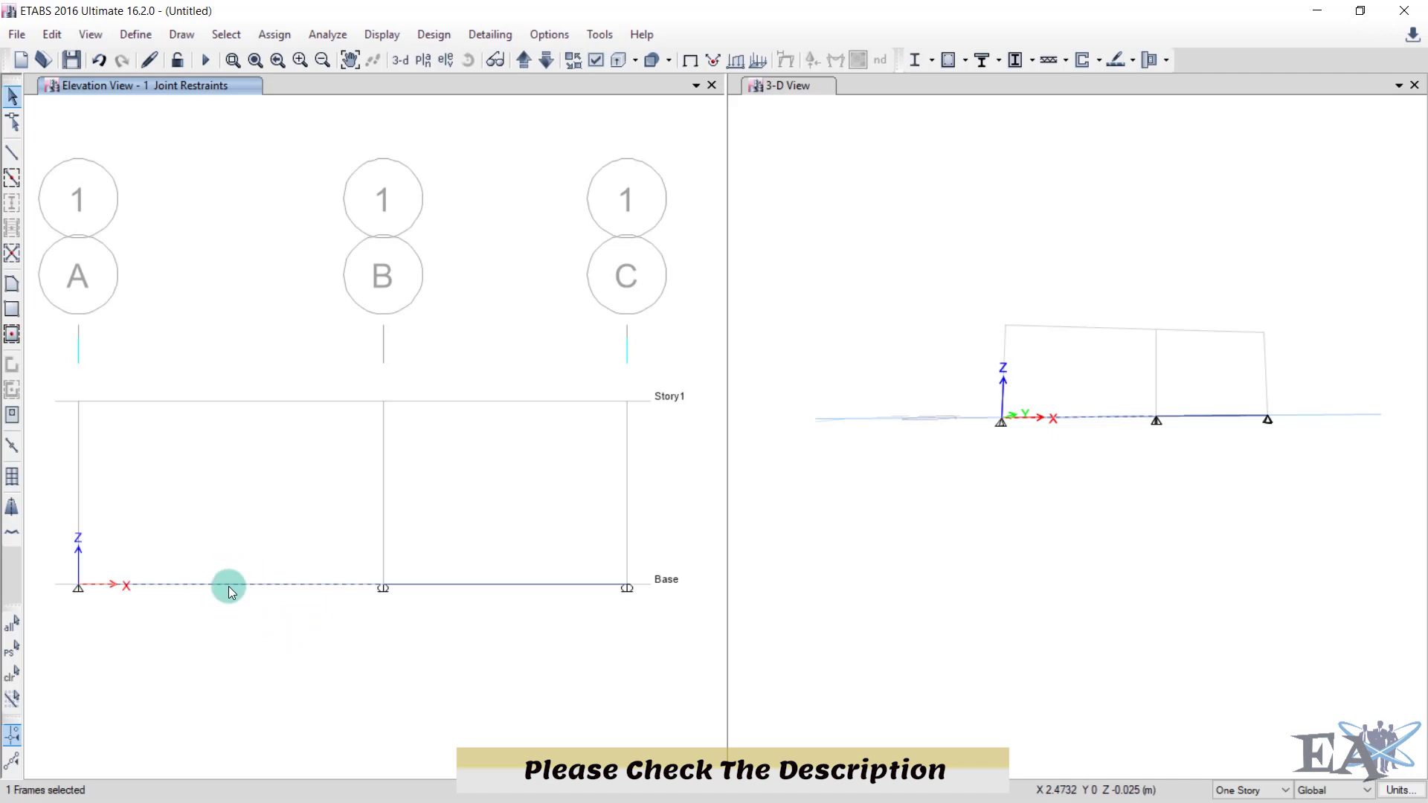
pyautogui.click(270, 37)
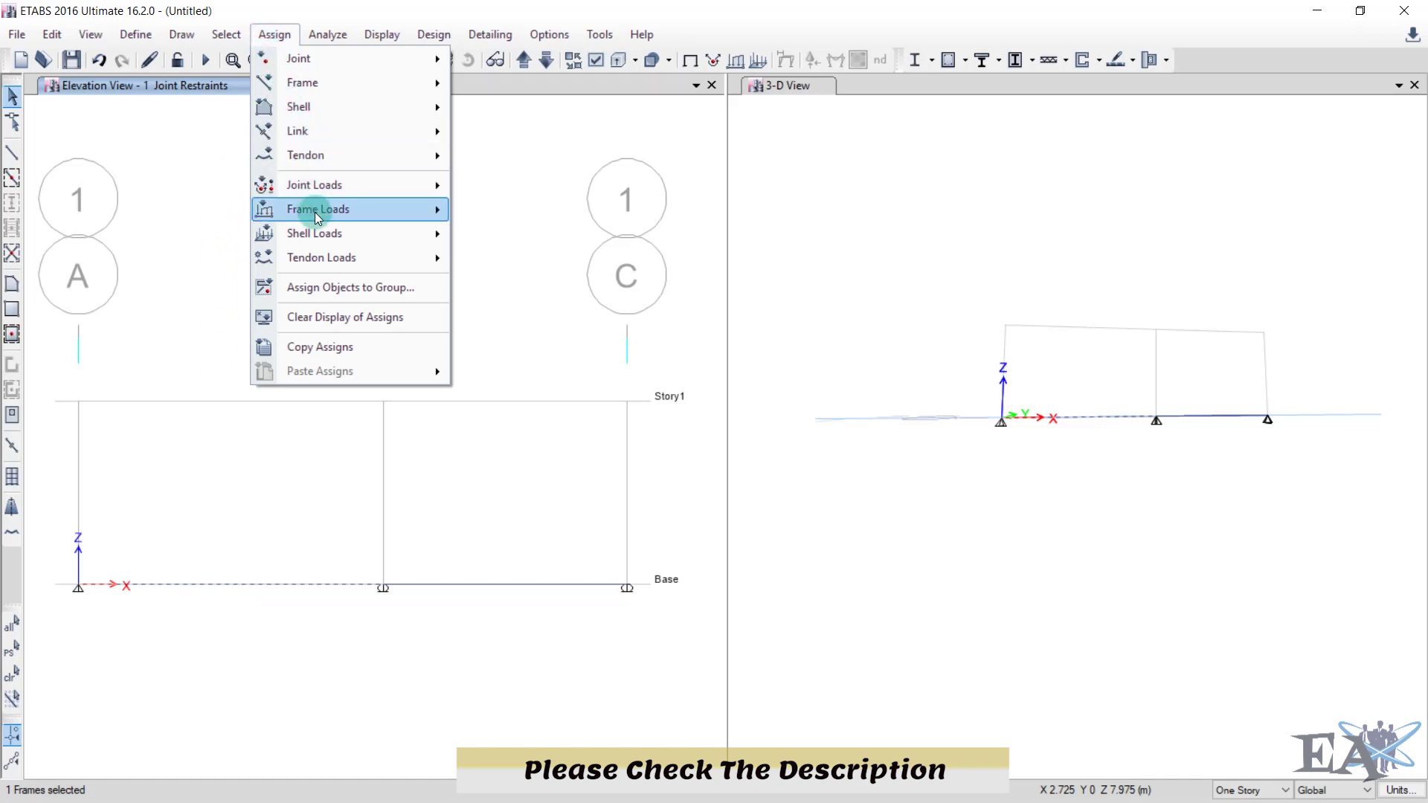
pyautogui.moveTo(319, 216)
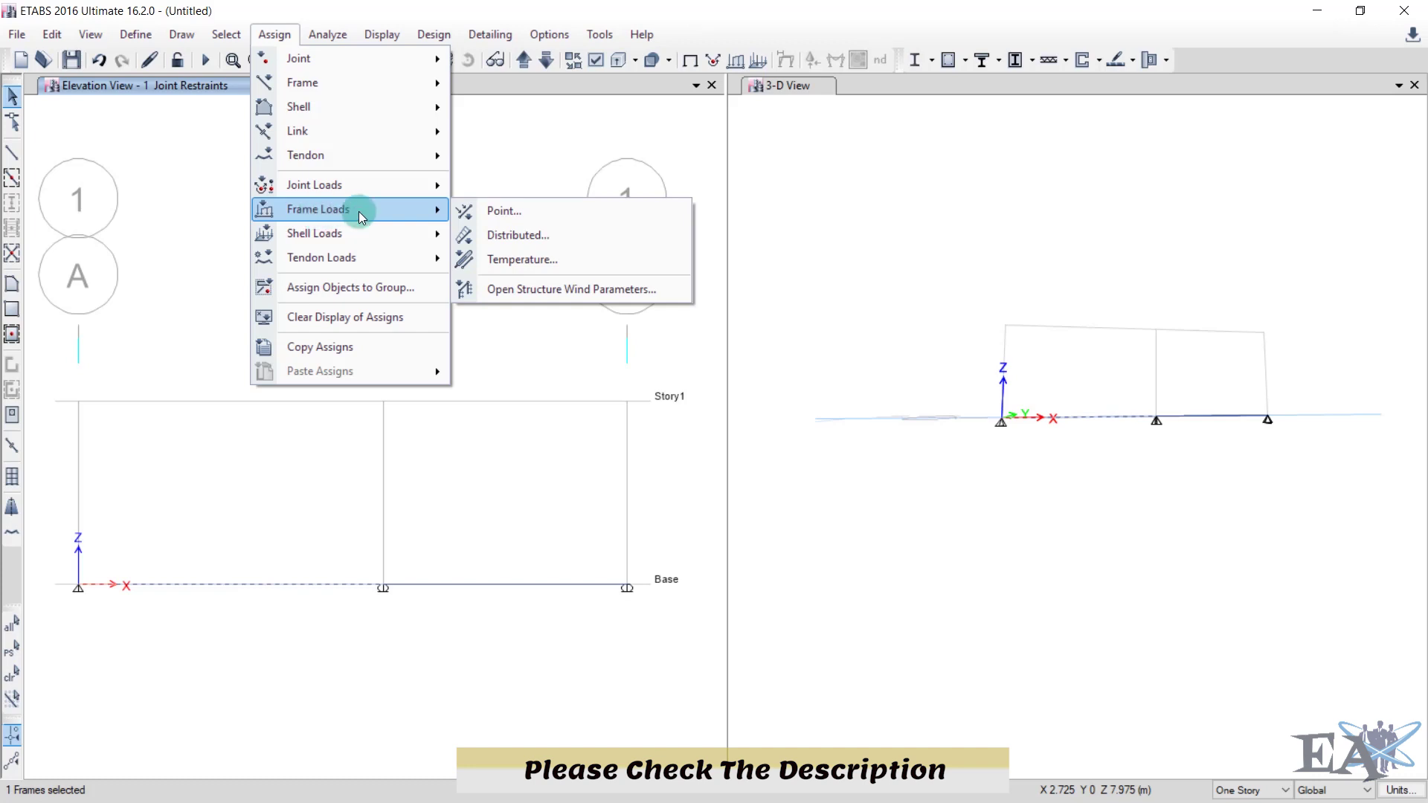
pyautogui.click(489, 213)
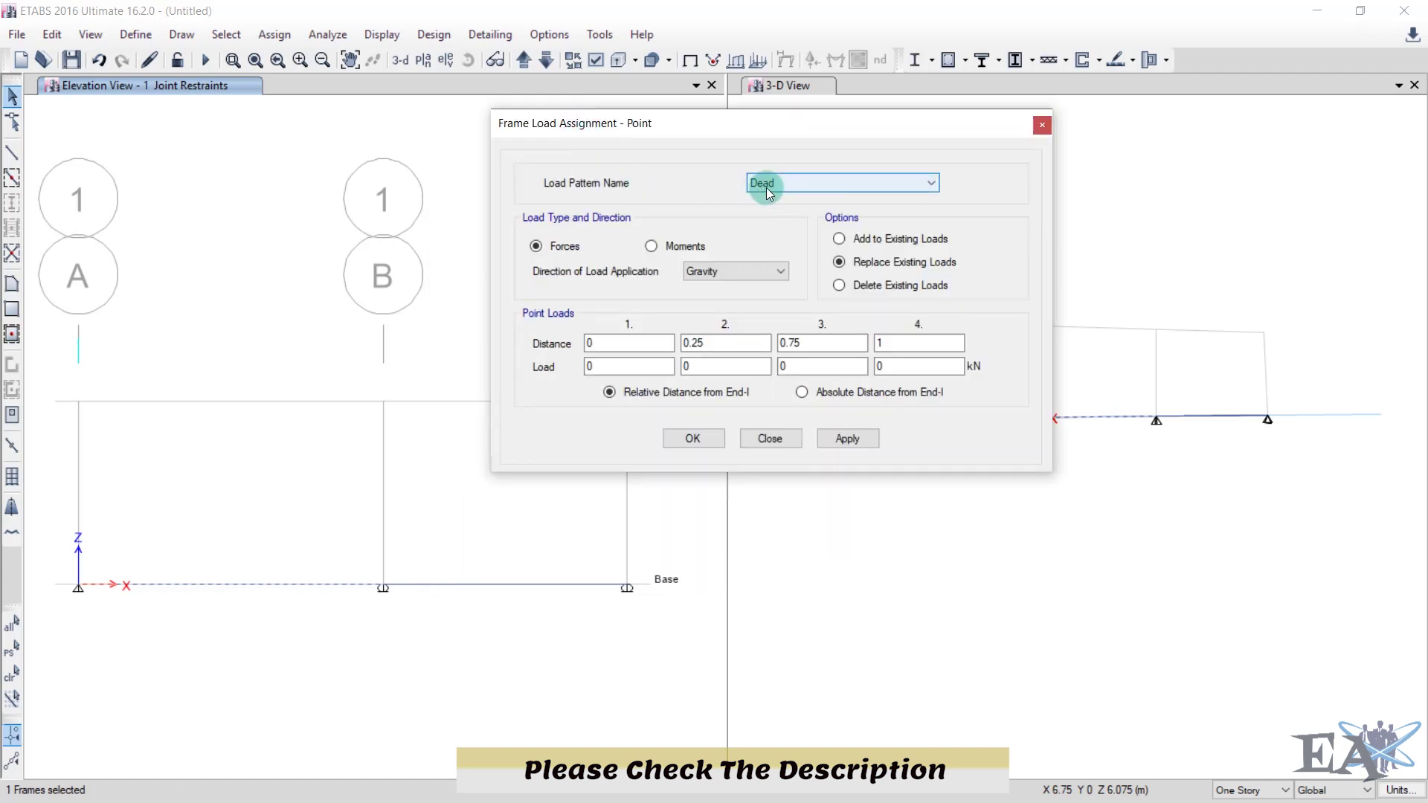
pyautogui.click(614, 224)
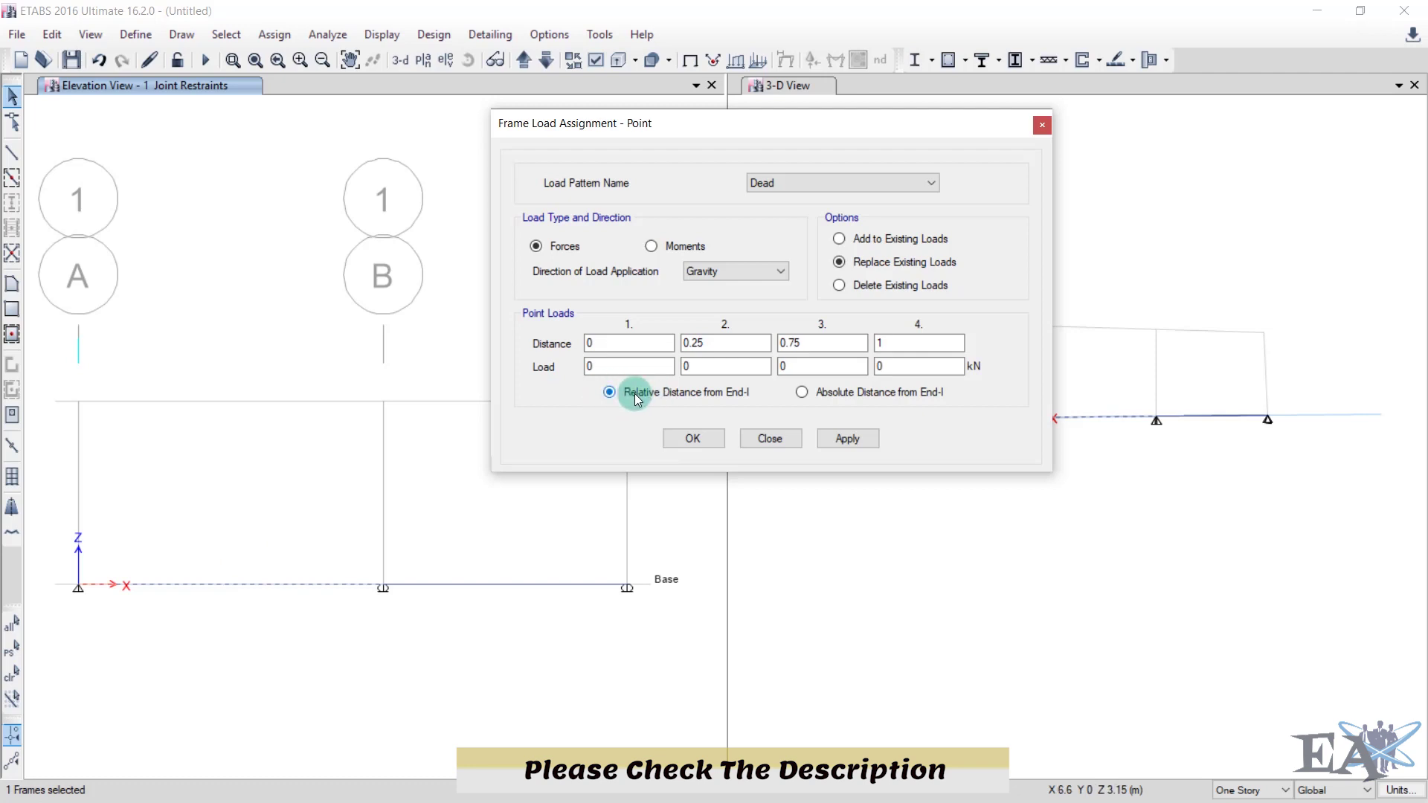
pyautogui.doubleClick(727, 342)
pyautogui.write('0.5')
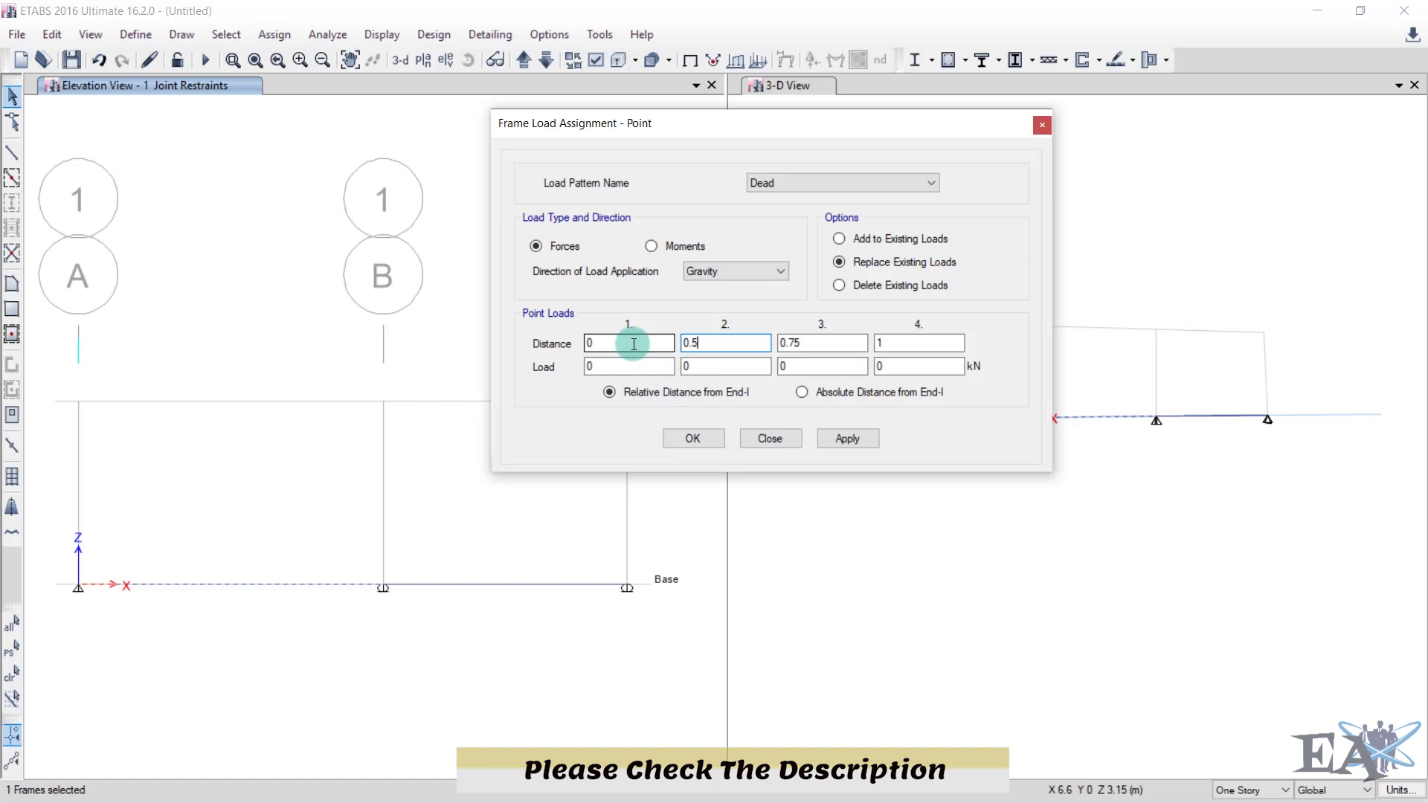
pyautogui.doubleClick(682, 366)
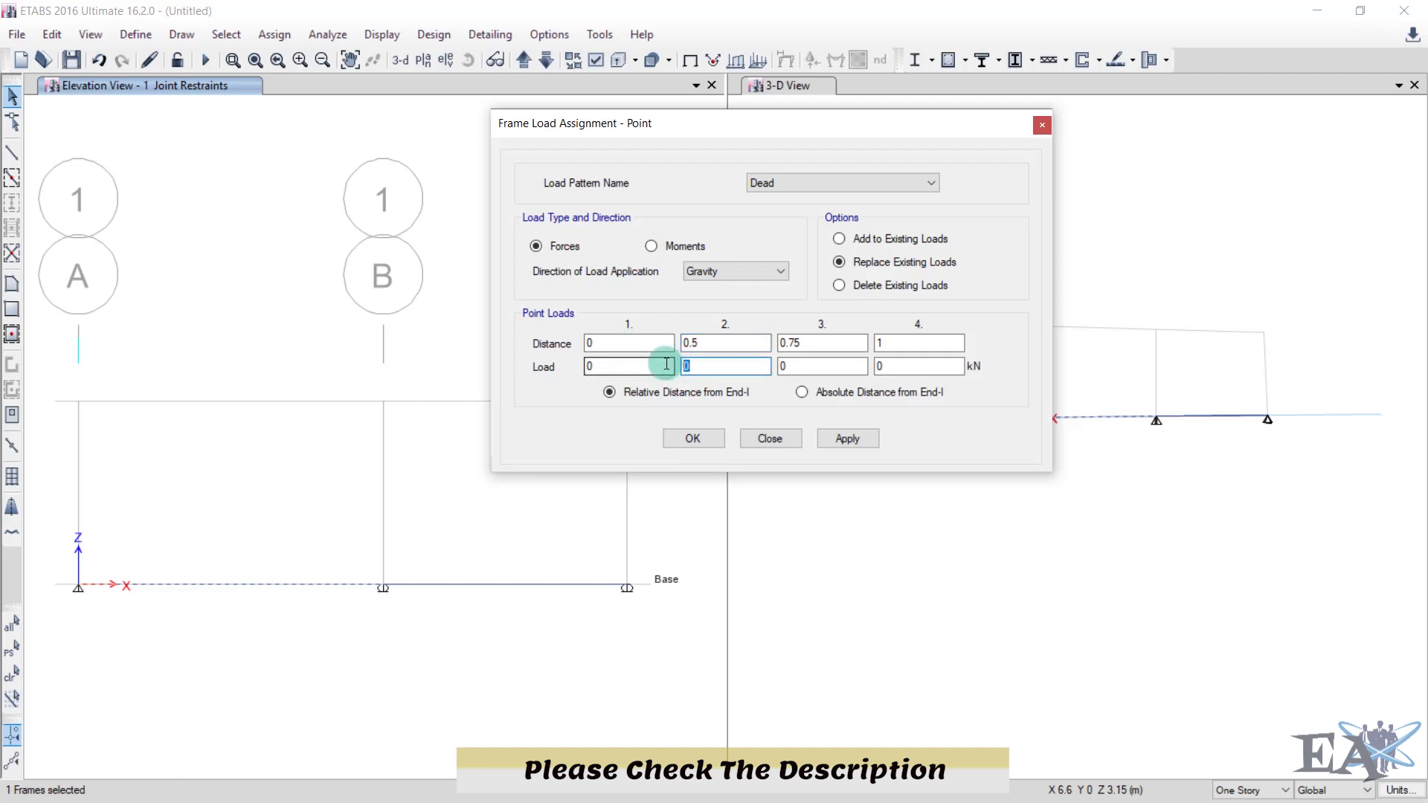
pyautogui.write('10')
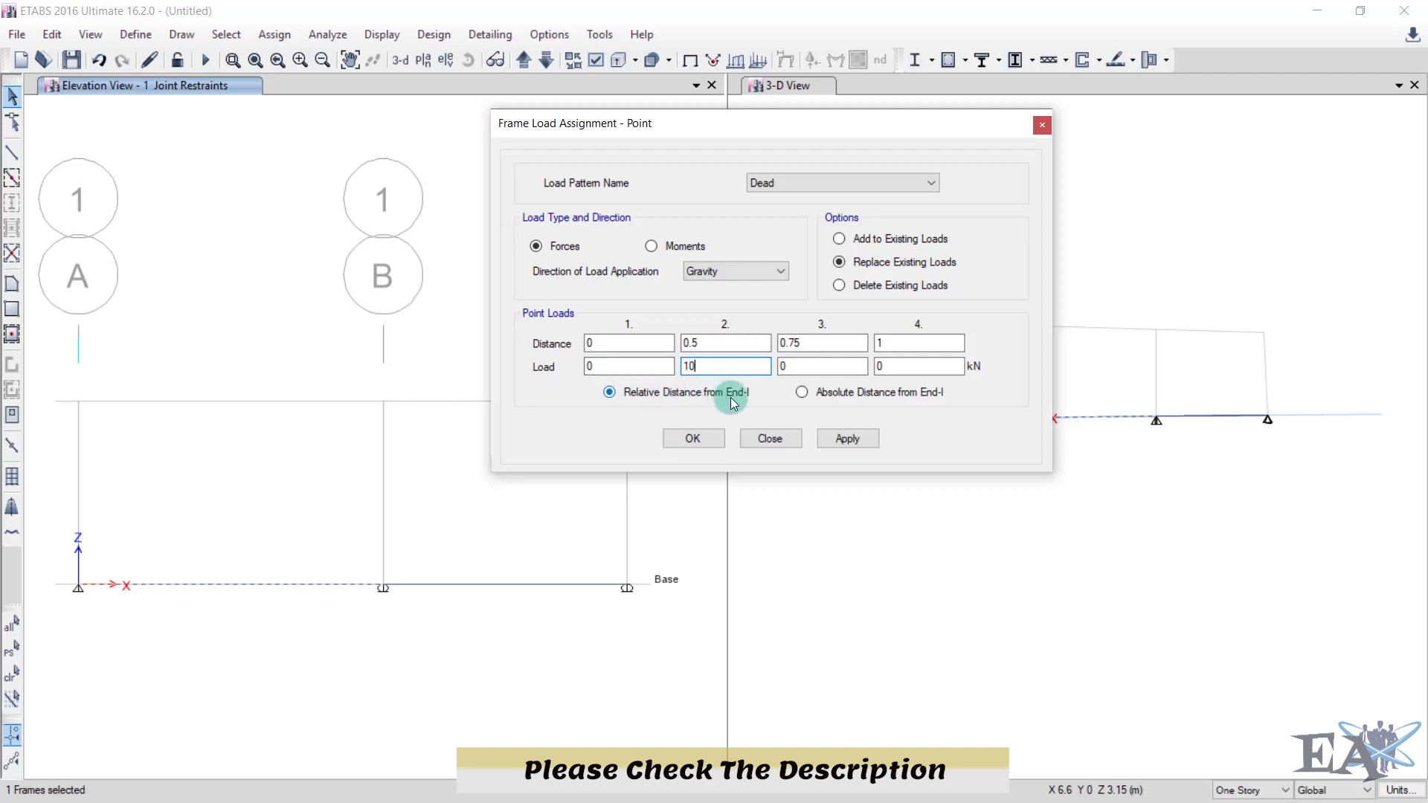
pyautogui.click(834, 440)
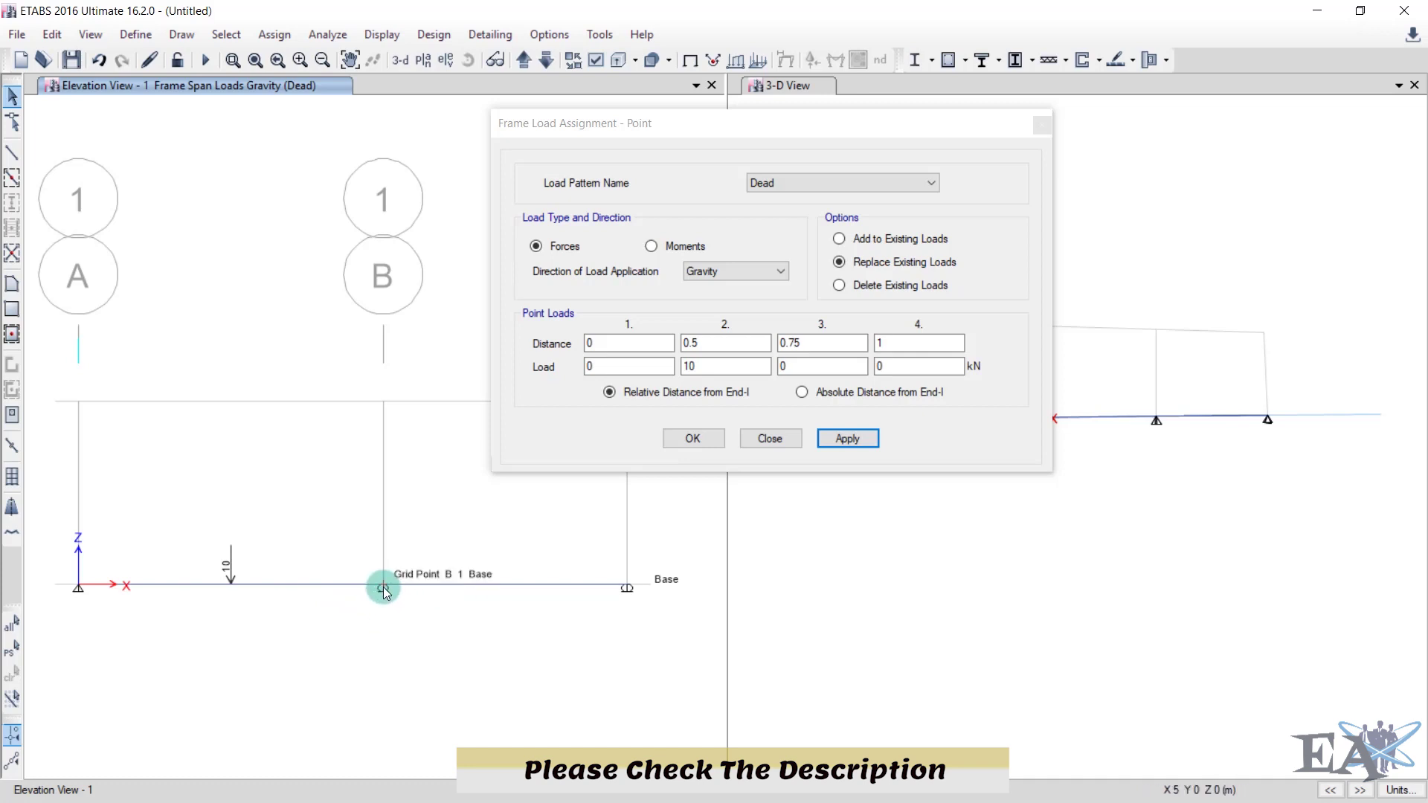
# Step: Assign a 5 kN Dead gravity point load to beam B-C at an absolute distance of 1 m from End-I
pyautogui.click(802, 392)
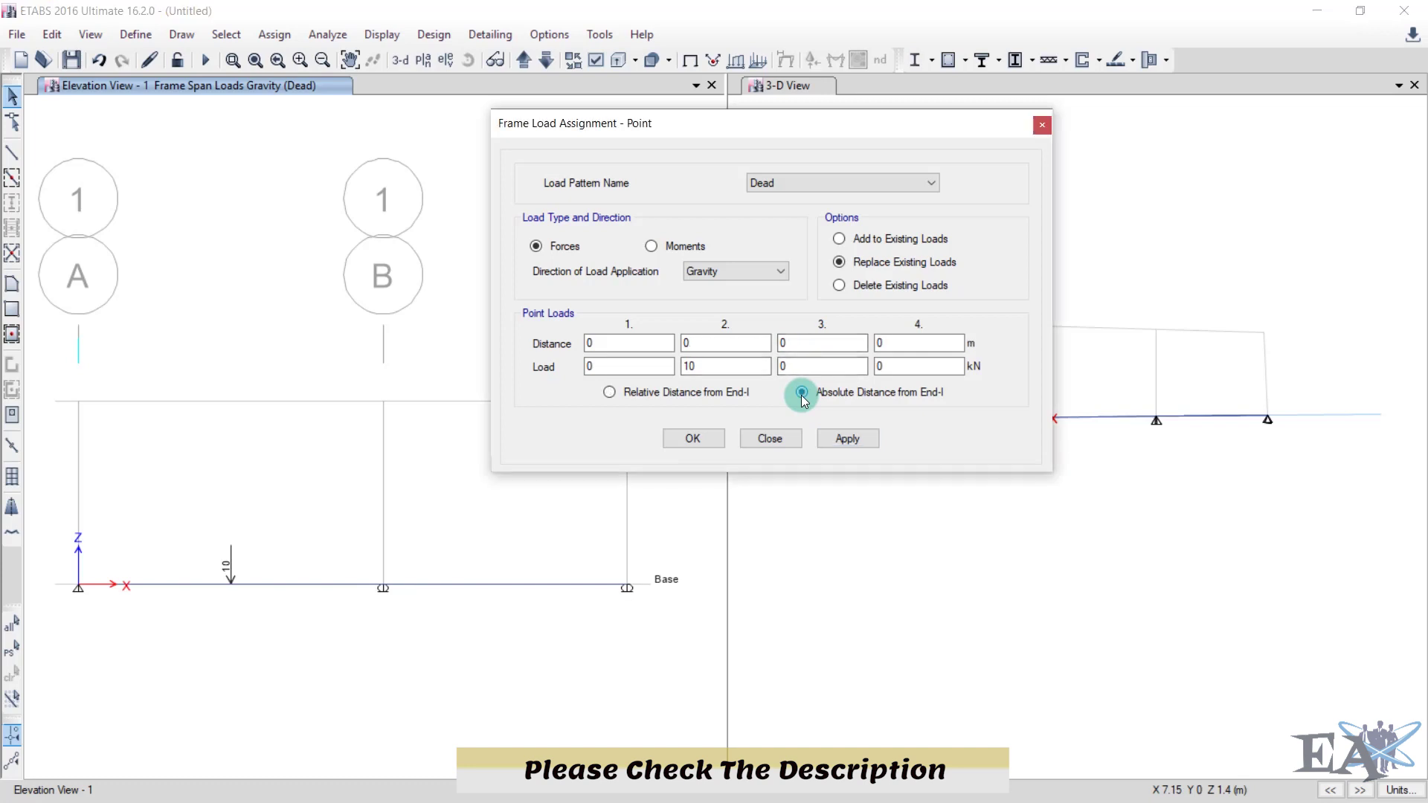
pyautogui.click(412, 582)
pyautogui.click(594, 363)
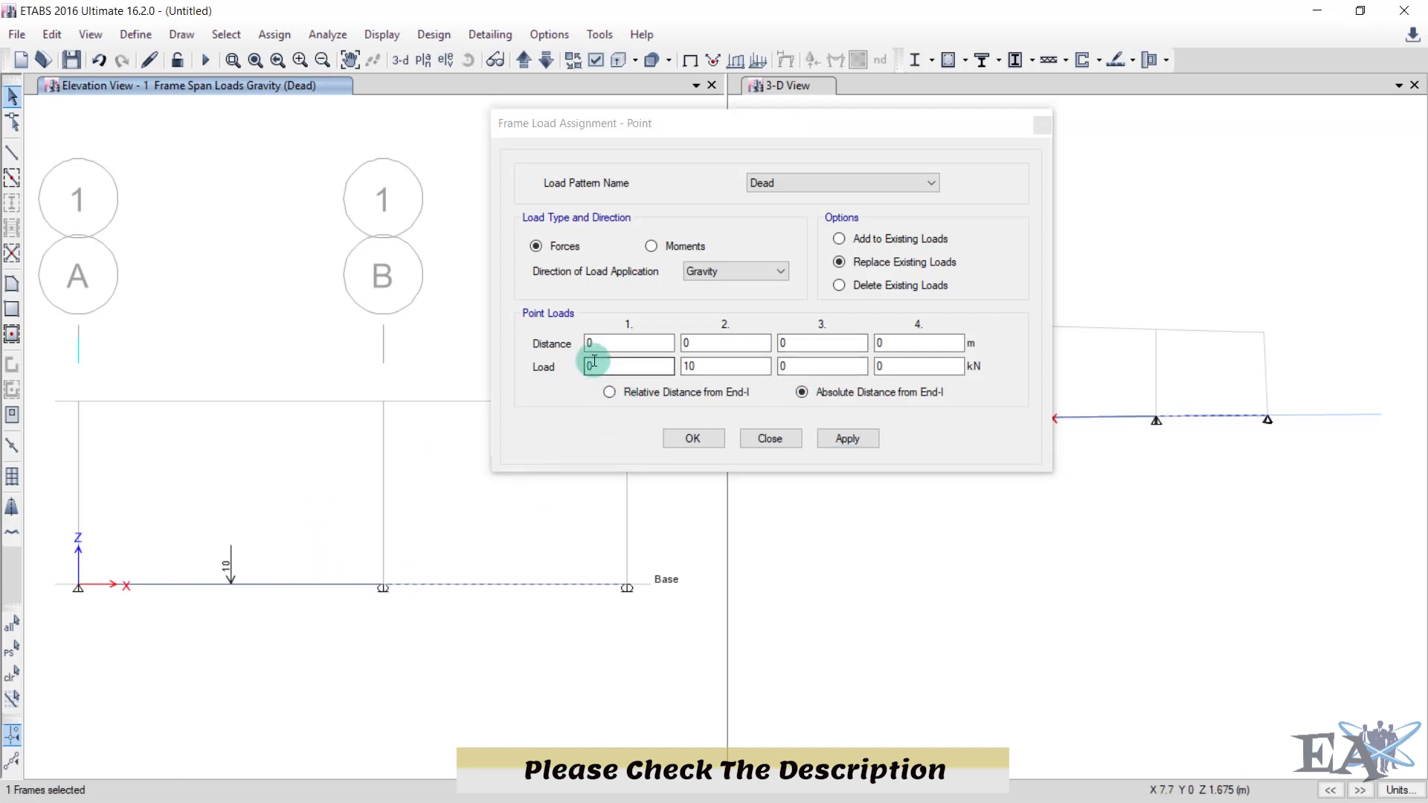
pyautogui.click(698, 343)
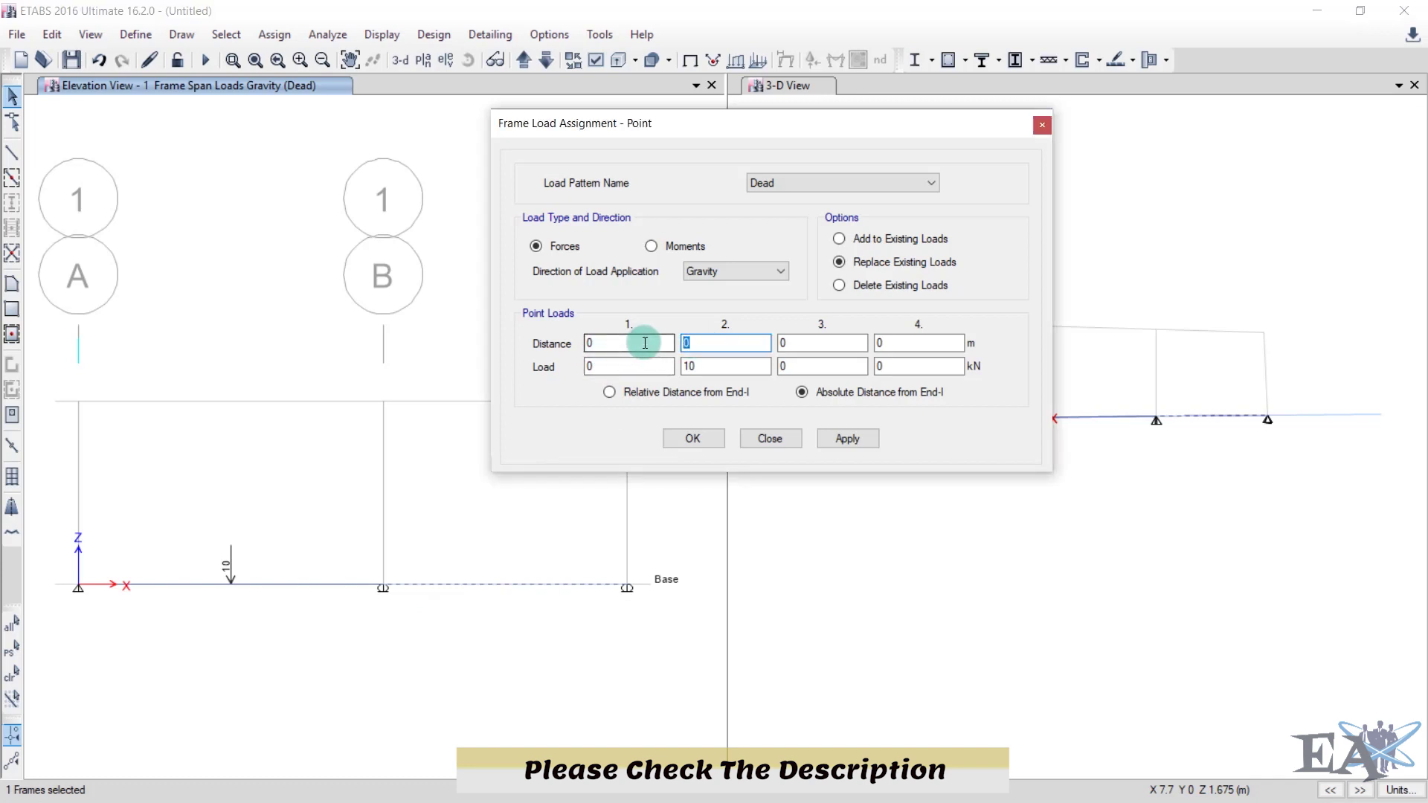
pyautogui.write('1')
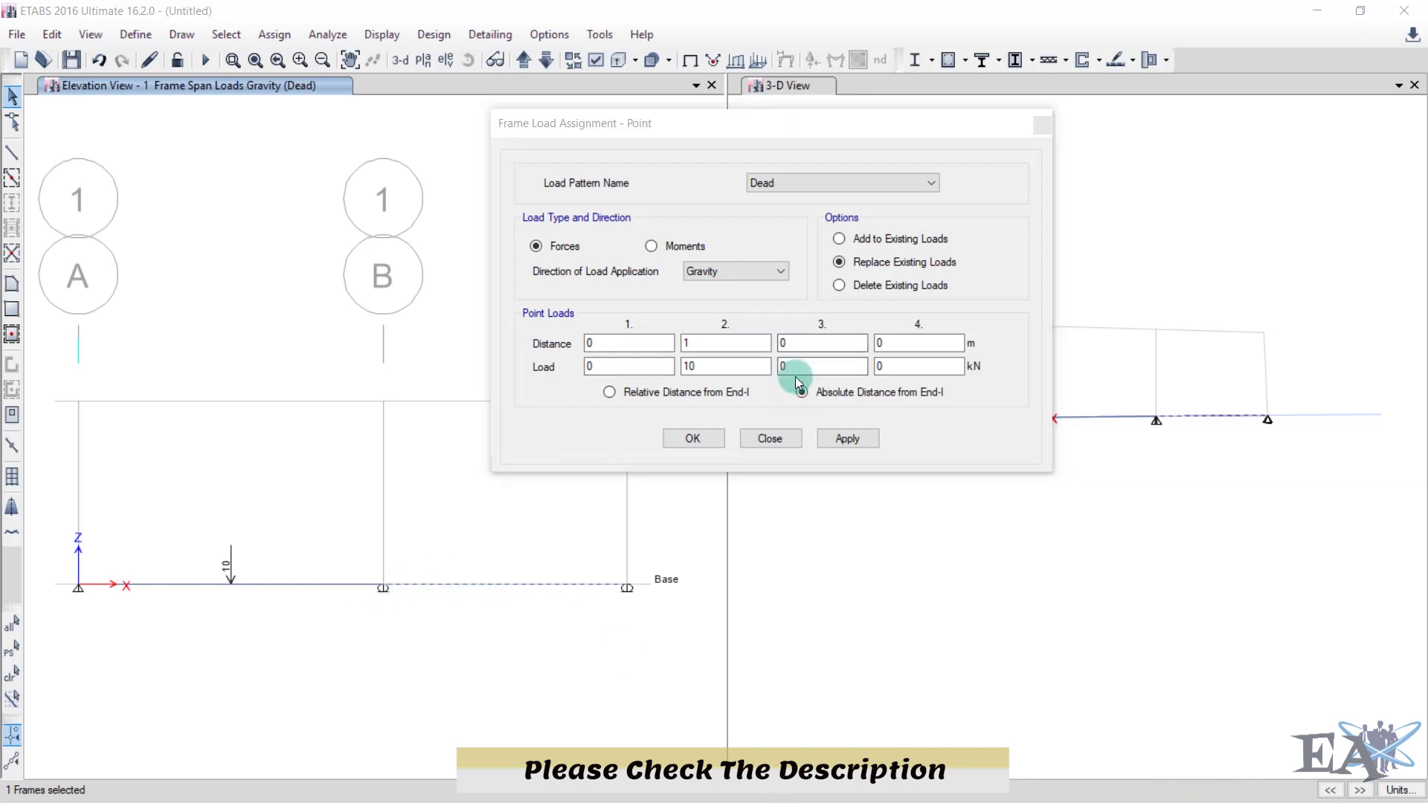
pyautogui.doubleClick(740, 367)
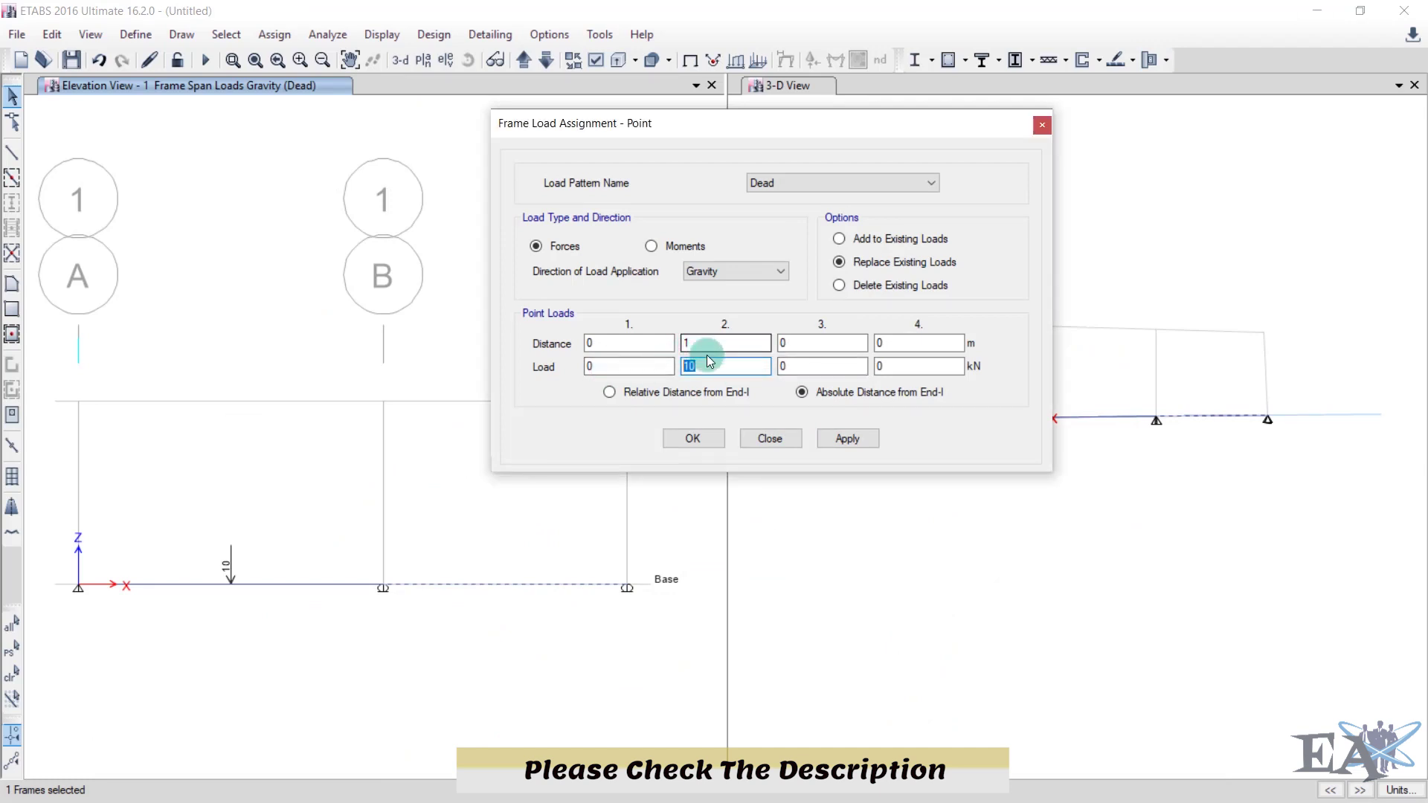
pyautogui.write('5')
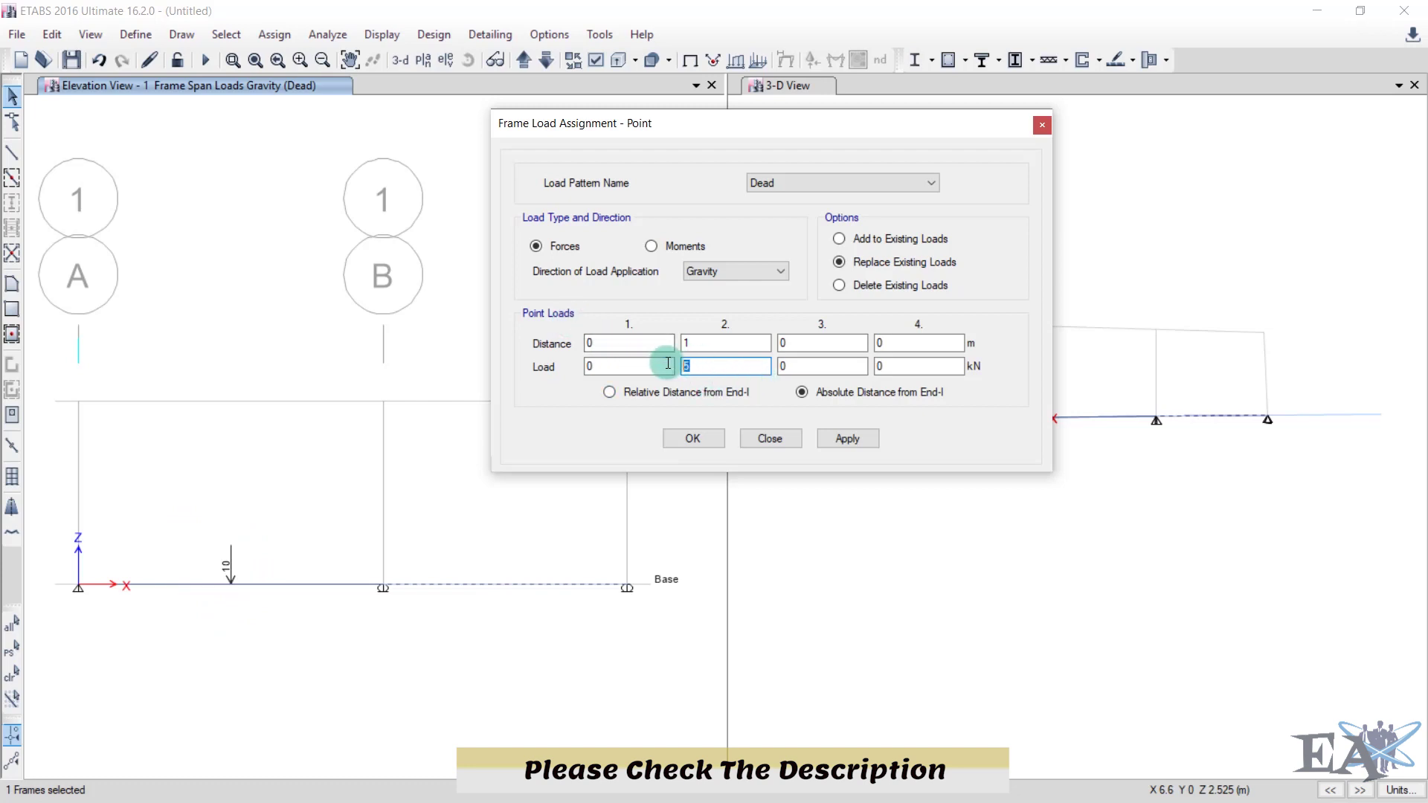
pyautogui.click(848, 438)
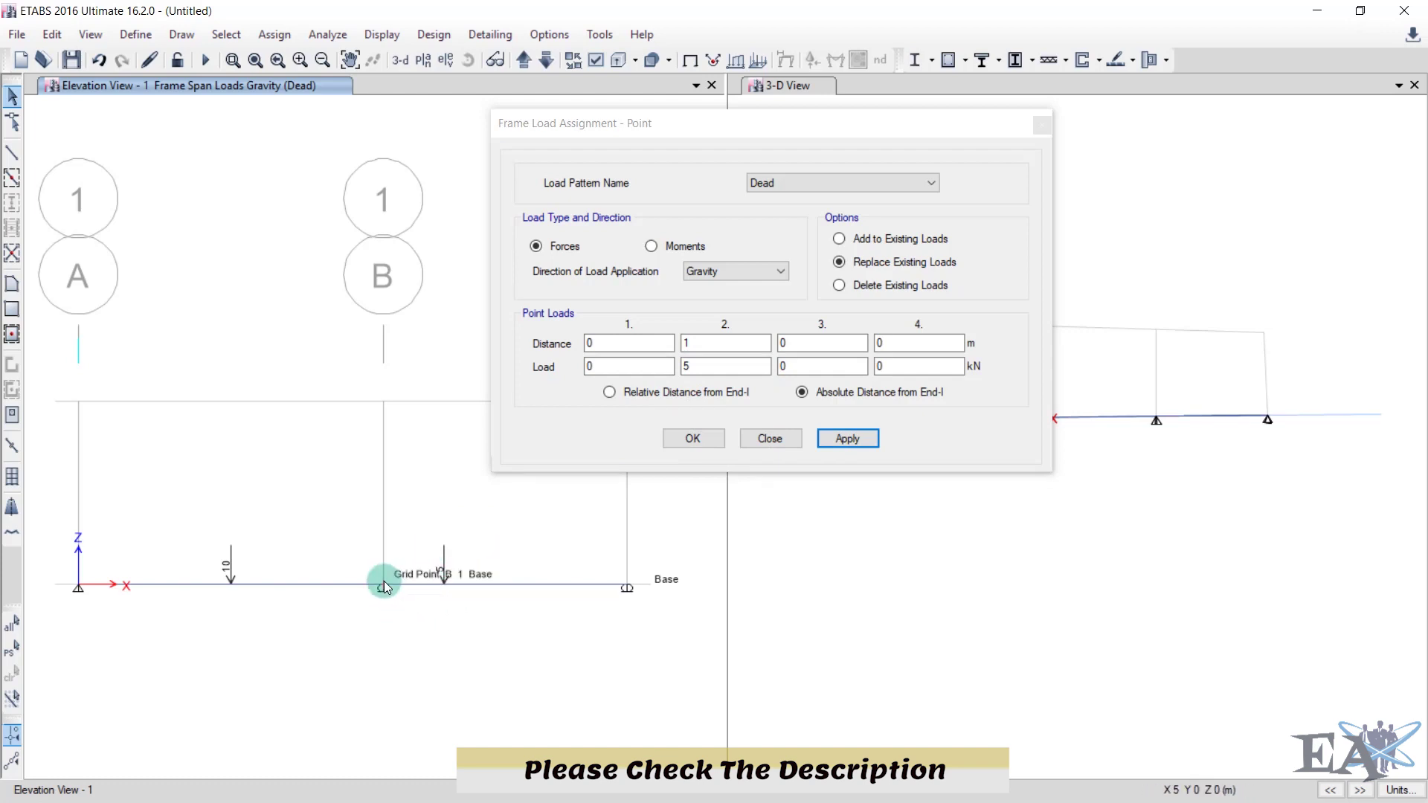
pyautogui.click(692, 439)
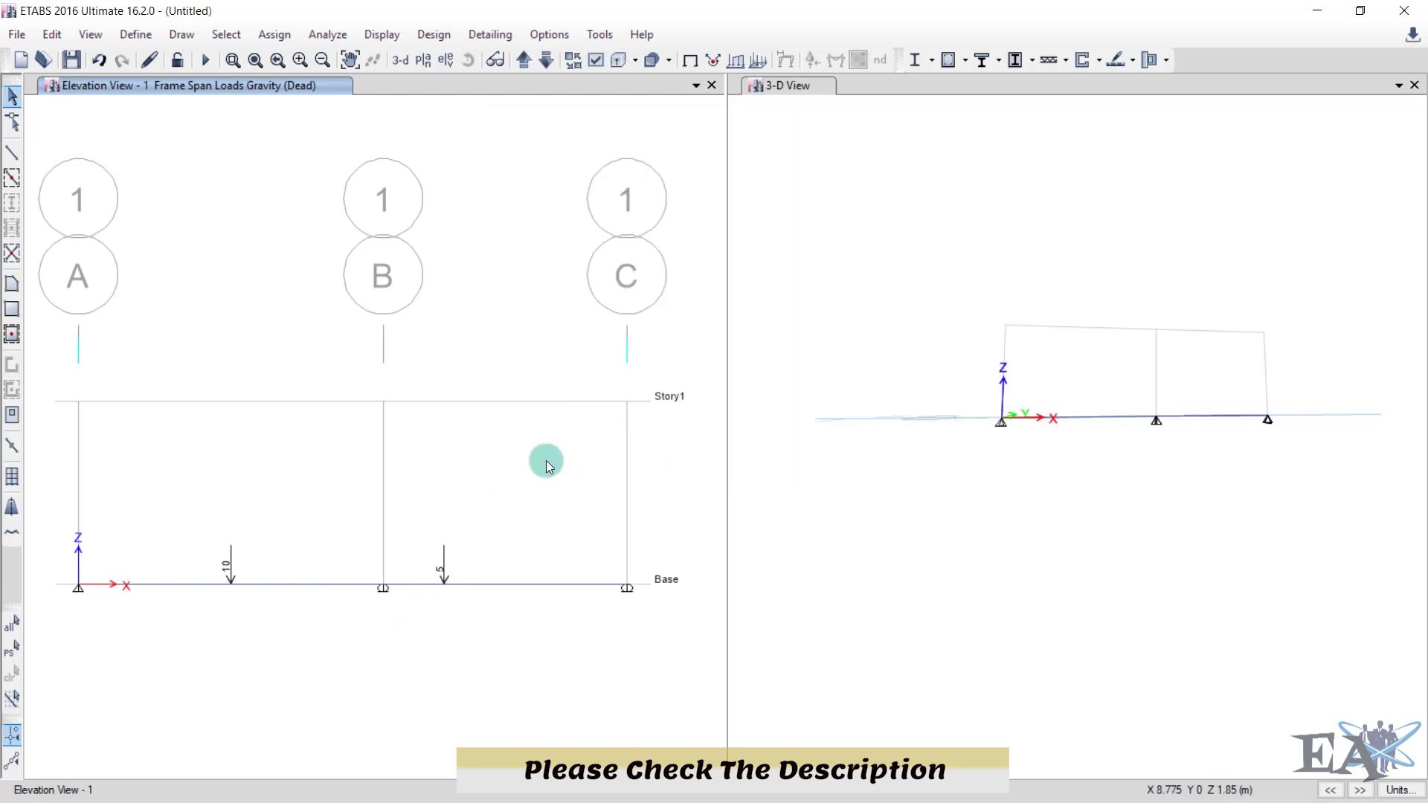
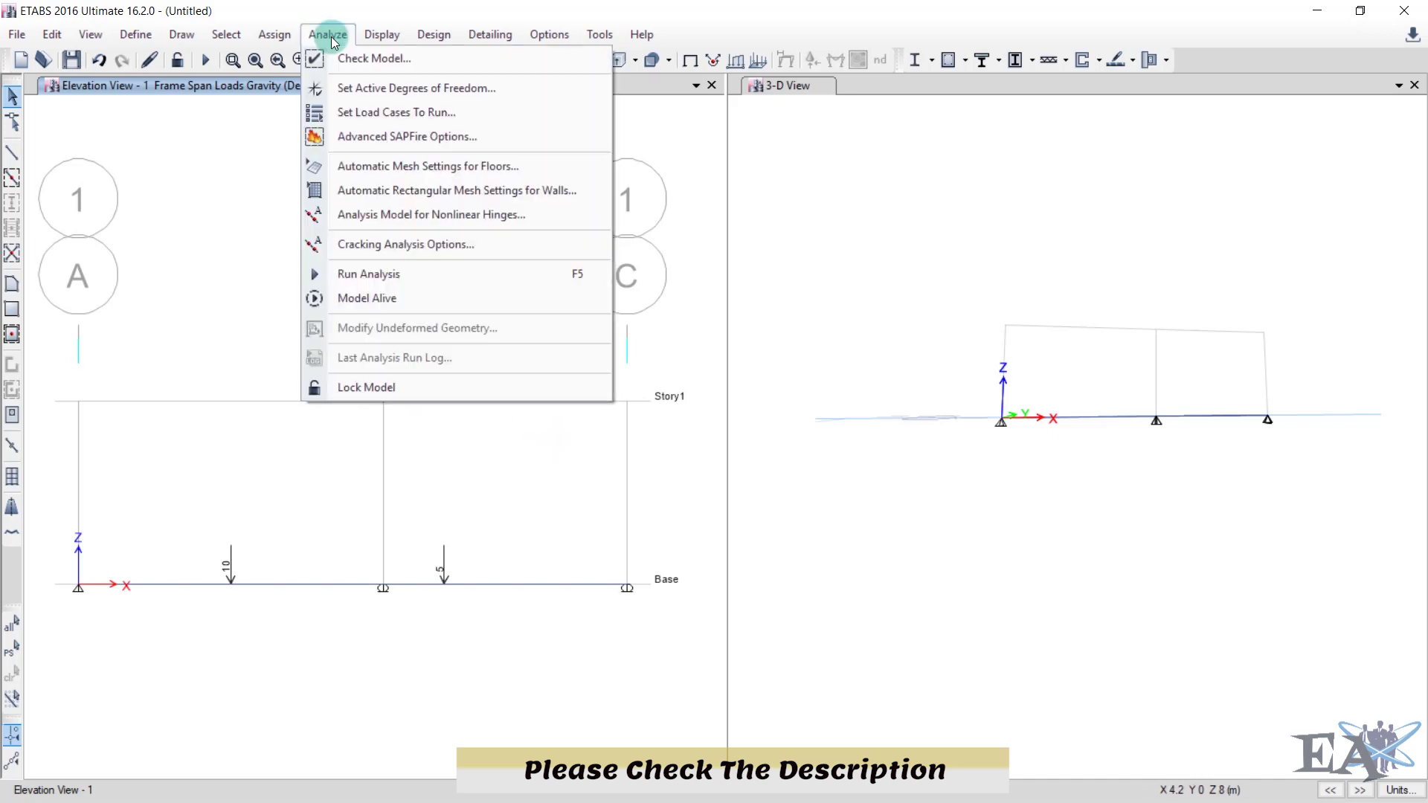
# Step: Start the analysis run and create a new folder in Documents for the model, trying to name it "ETABS practice"
pyautogui.click(362, 274)
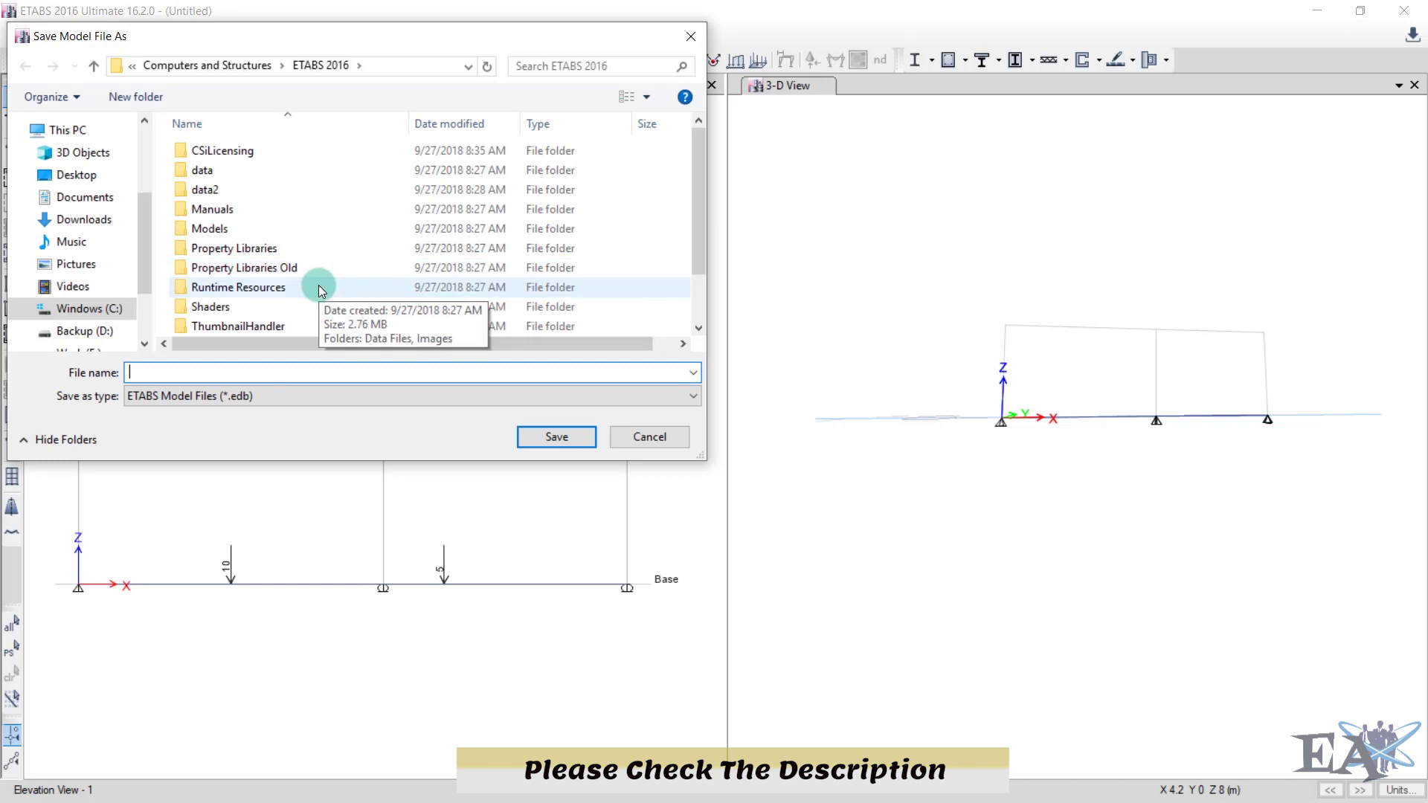
pyautogui.click(88, 197)
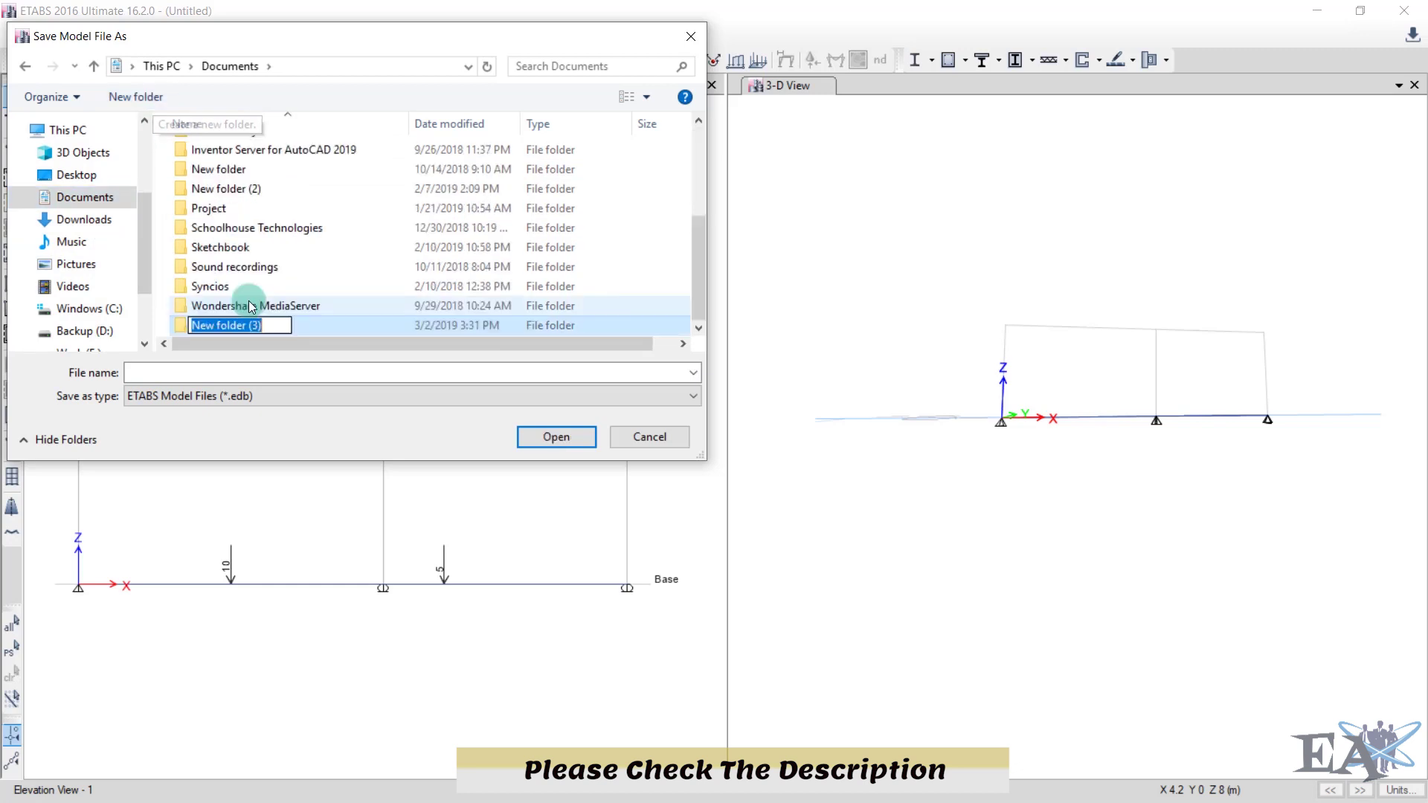
pyautogui.write('ETA')
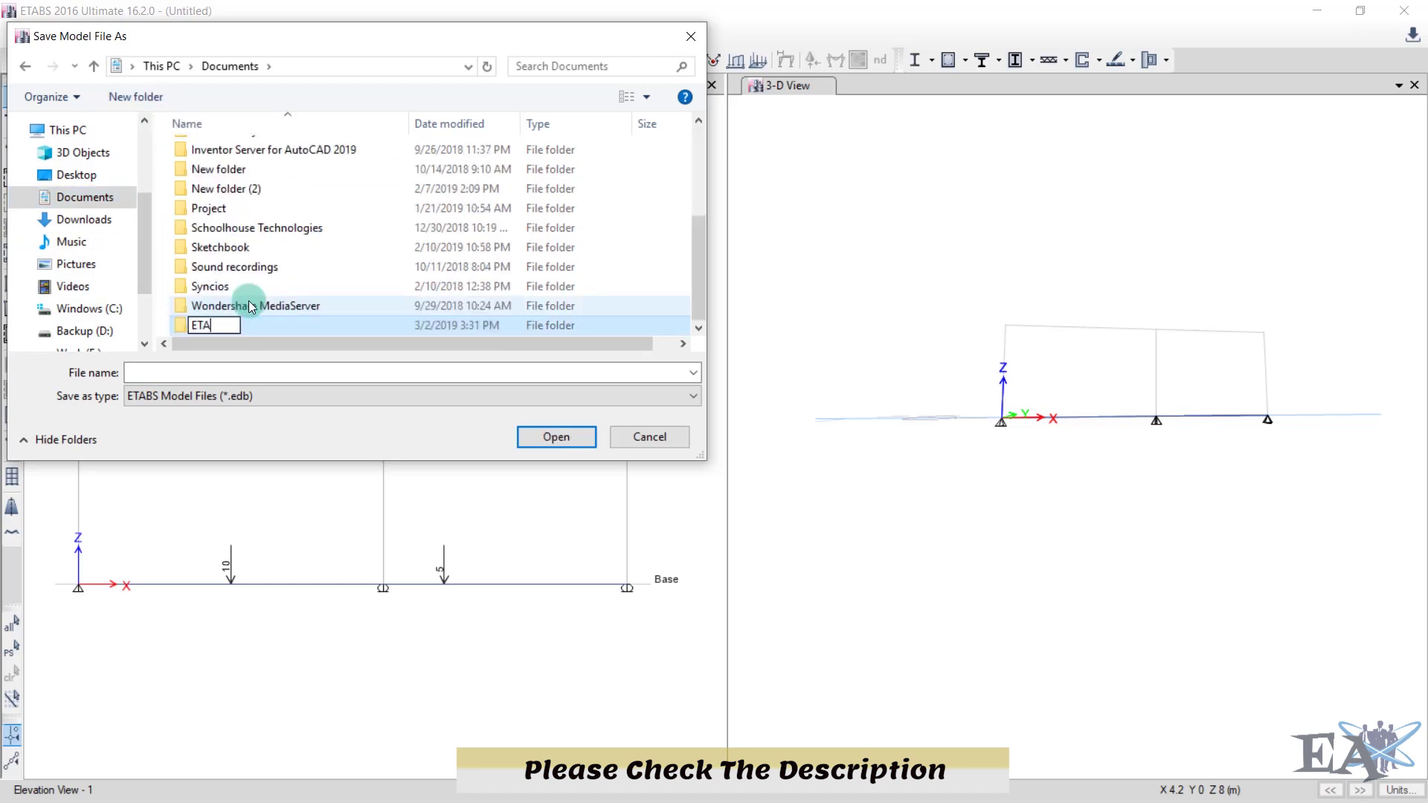
pyautogui.write('BS practice')
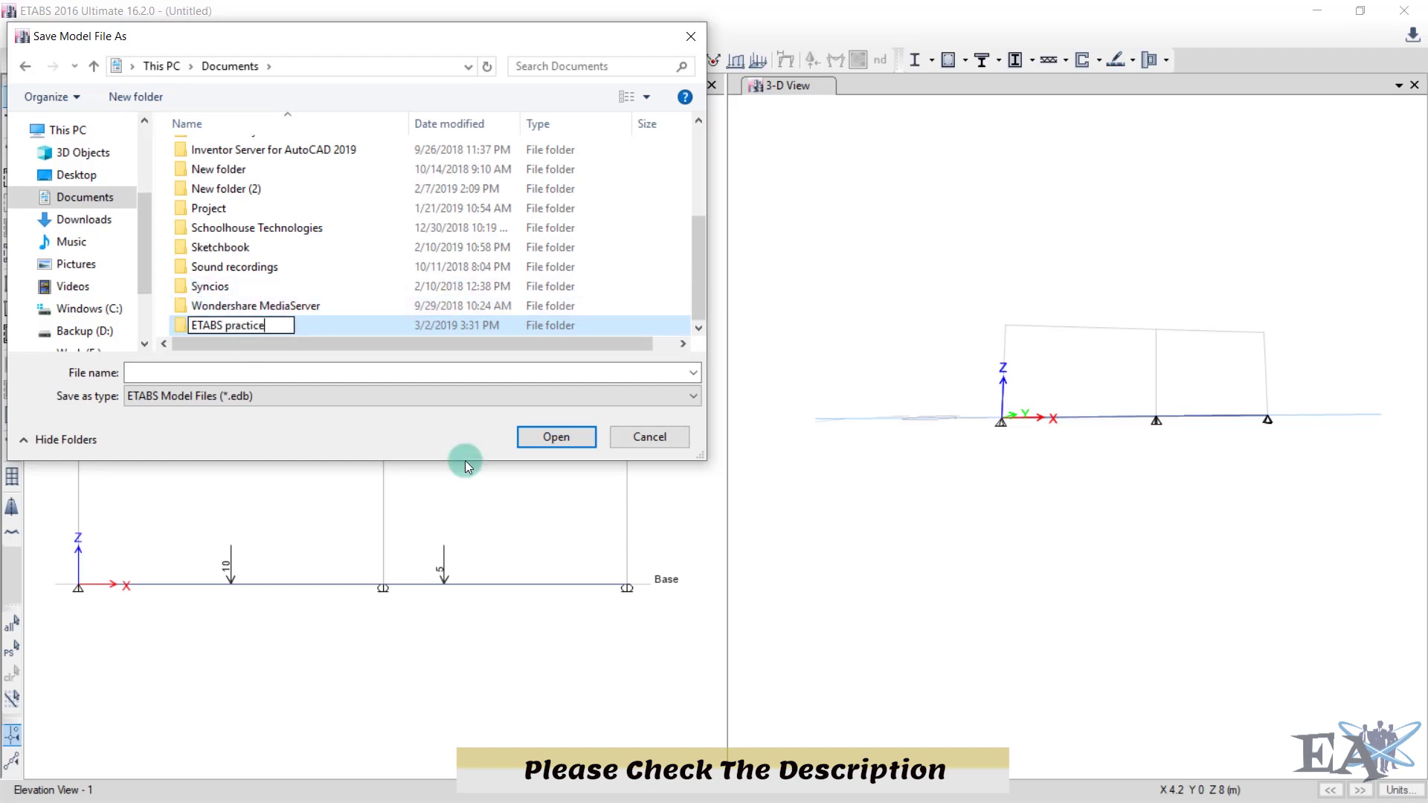
pyautogui.click(545, 440)
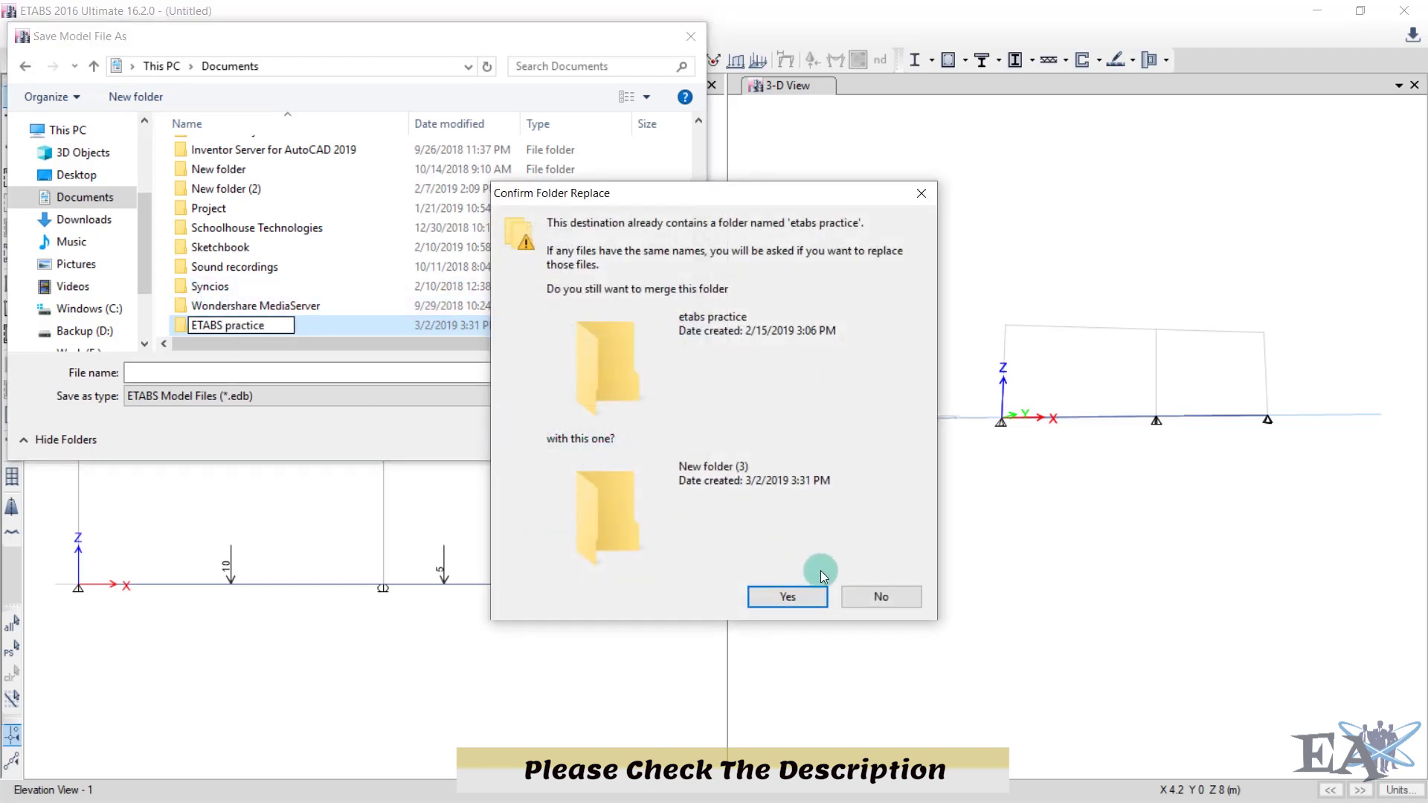
pyautogui.click(861, 597)
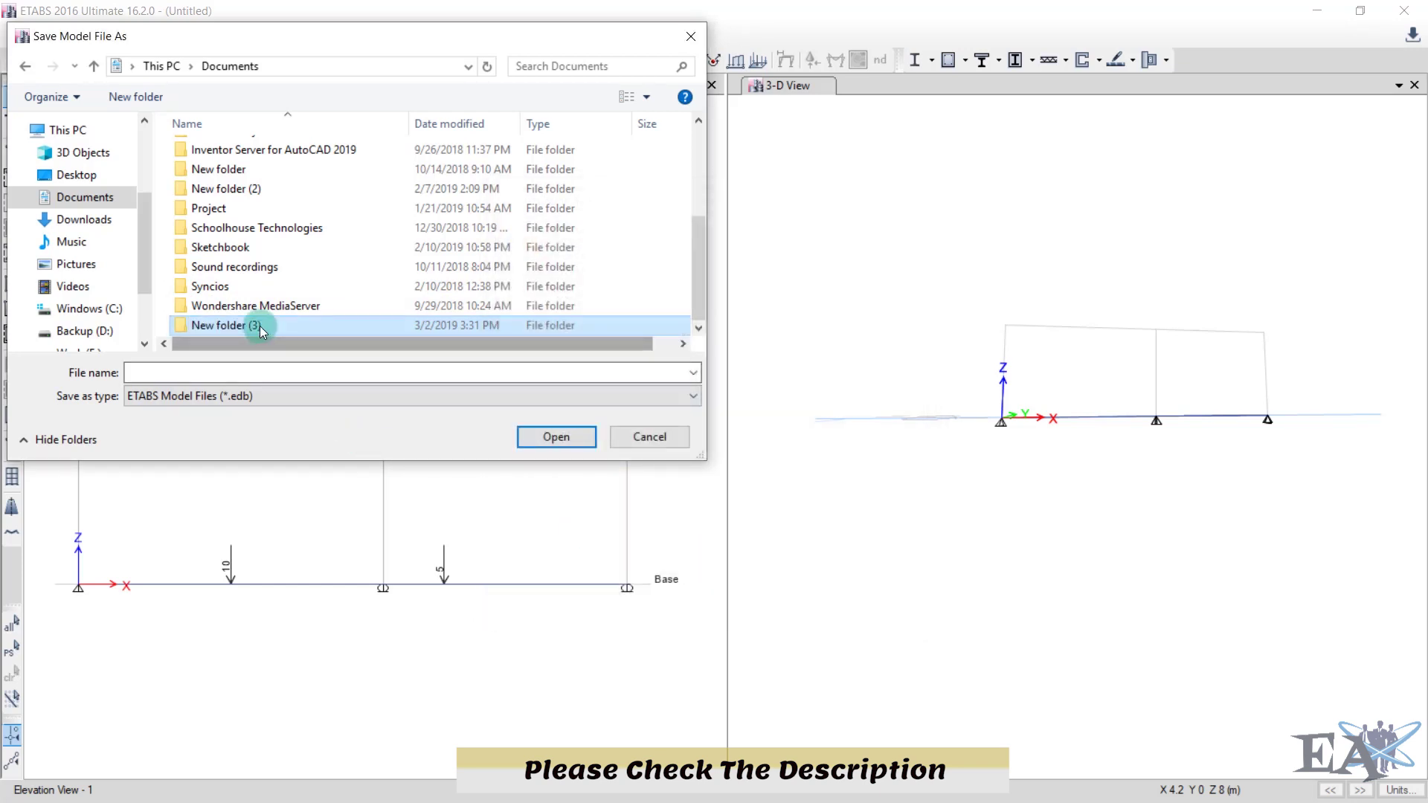
# Step: Save the model as "beam analysis" inside New folder (3) so that the analysis runs
pyautogui.doubleClick(223, 325)
pyautogui.click(223, 374)
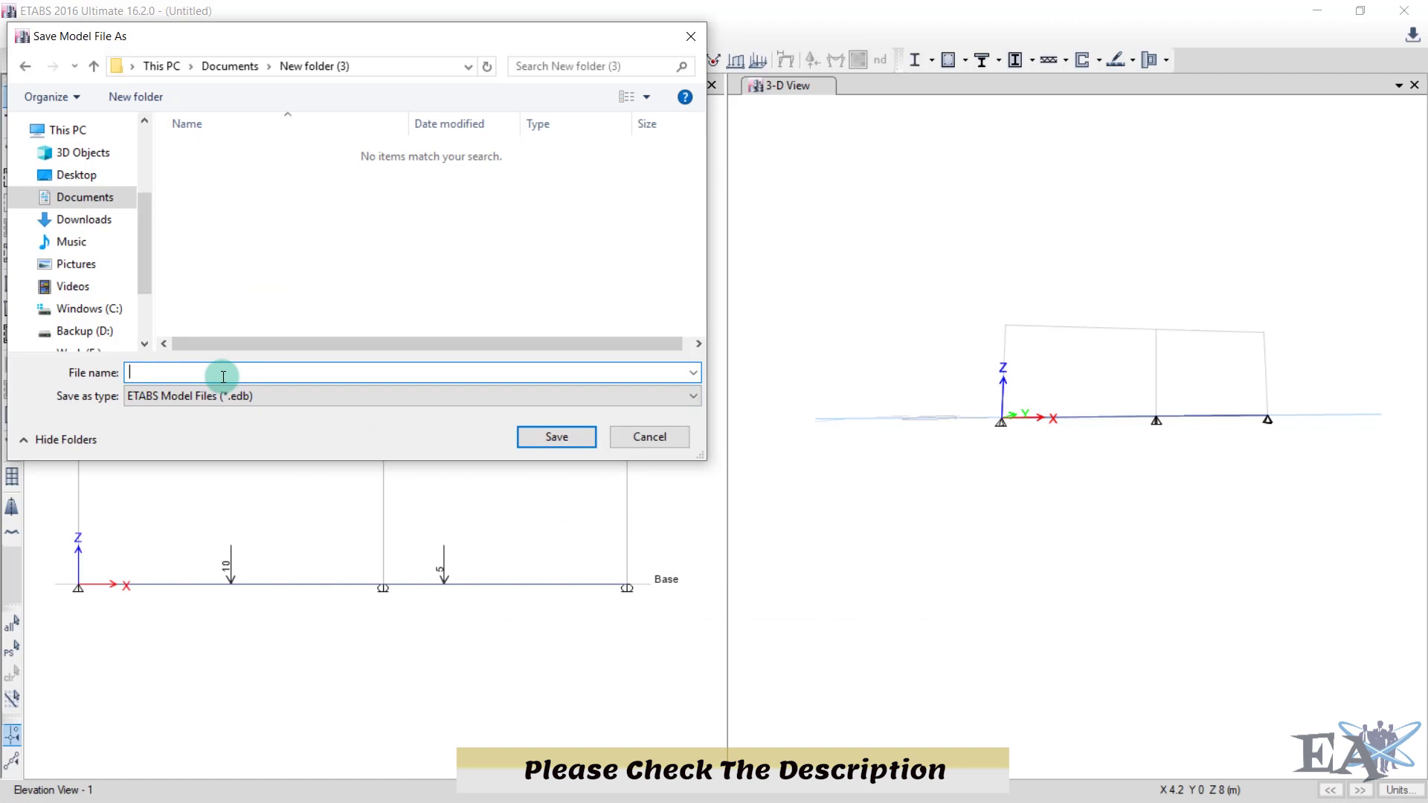
pyautogui.write('beam analysis')
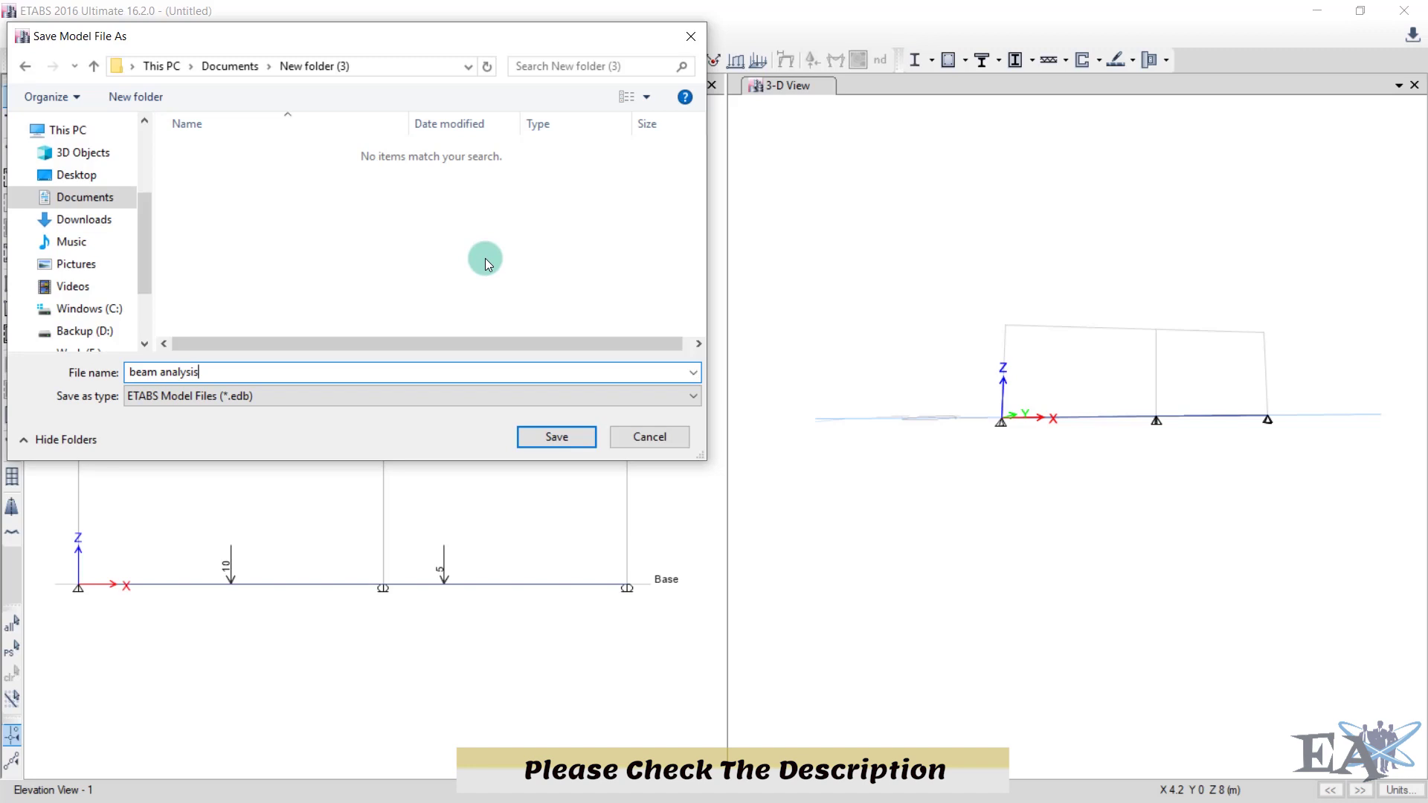
pyautogui.click(551, 439)
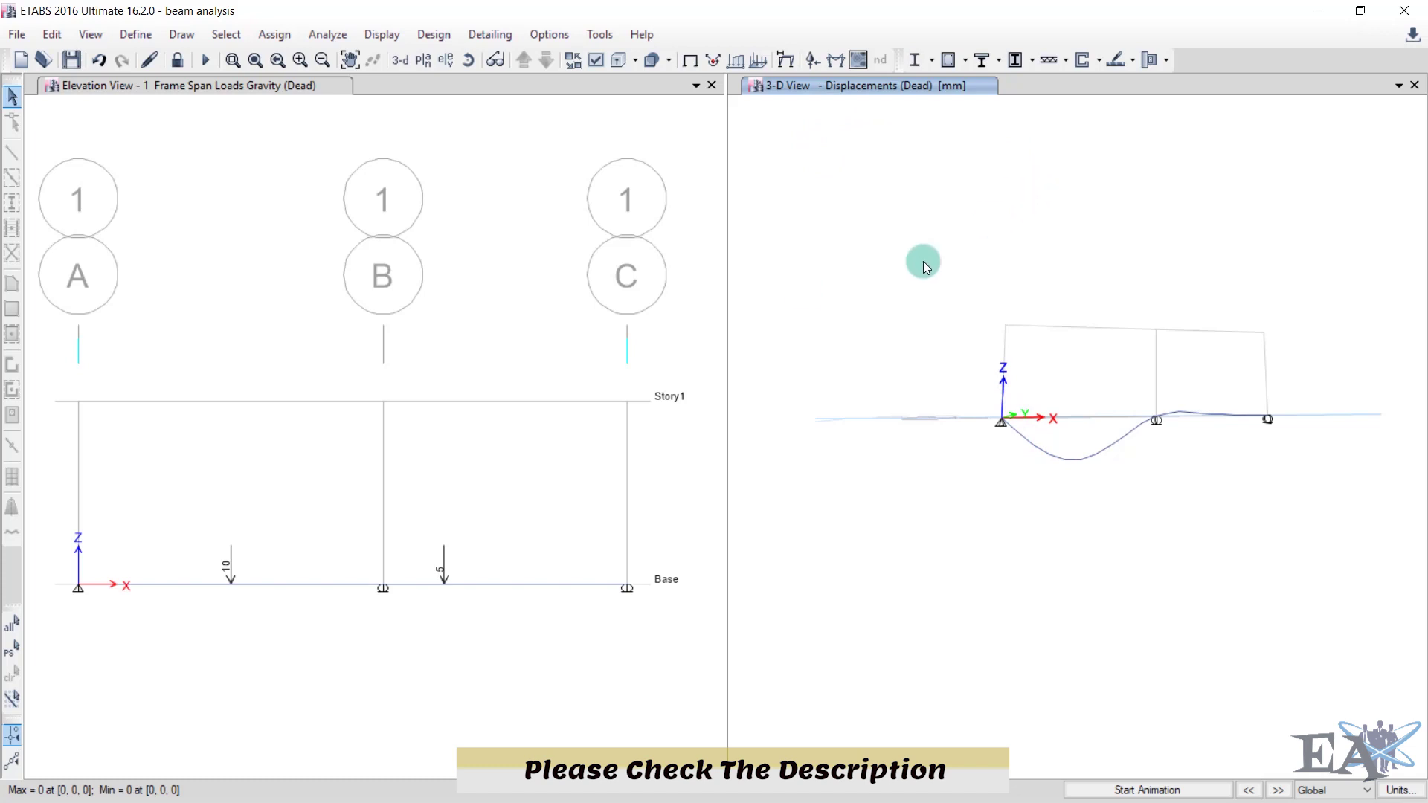
# Step: Display the deformed shape for the Dead case in the elevation view, with automatic scaling
pyautogui.click(253, 94)
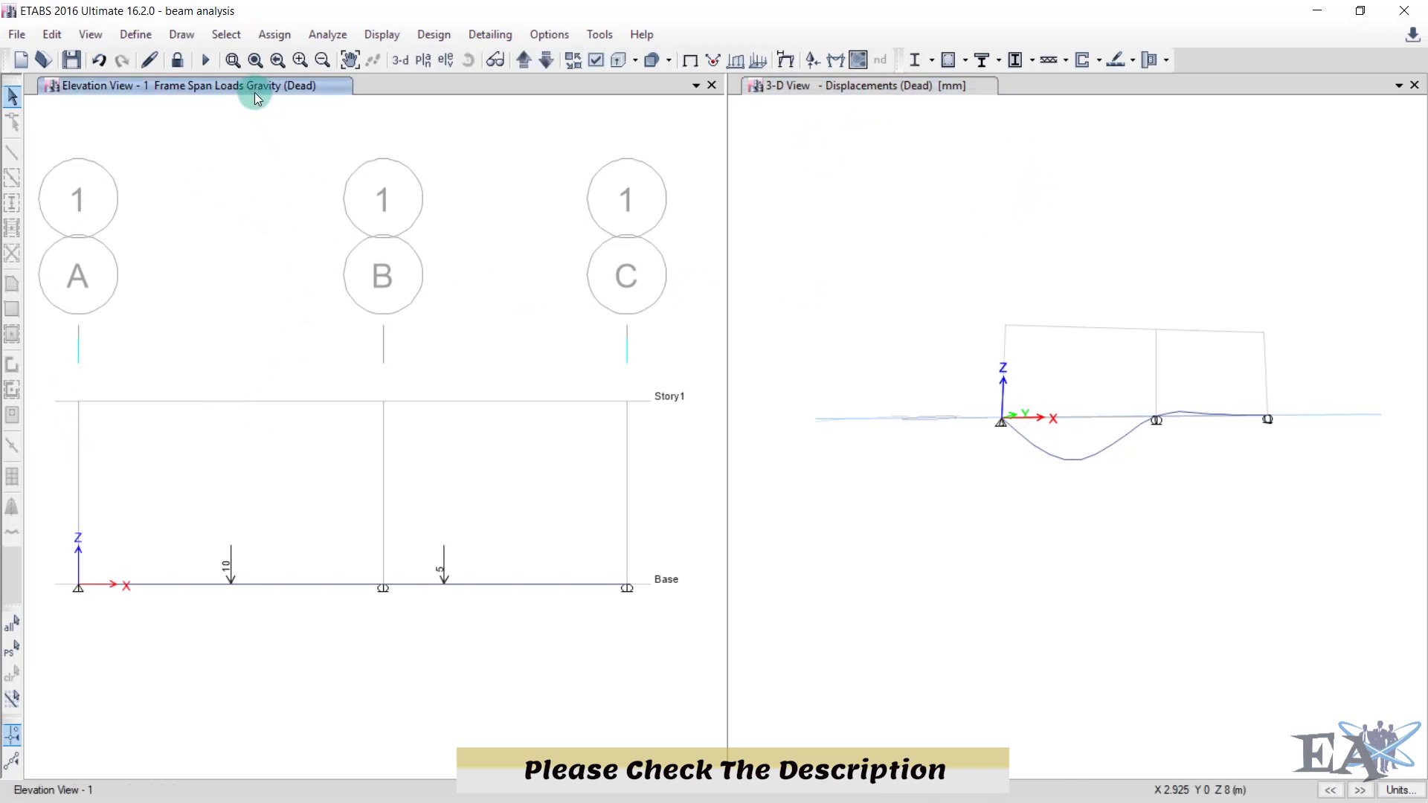
pyautogui.click(384, 35)
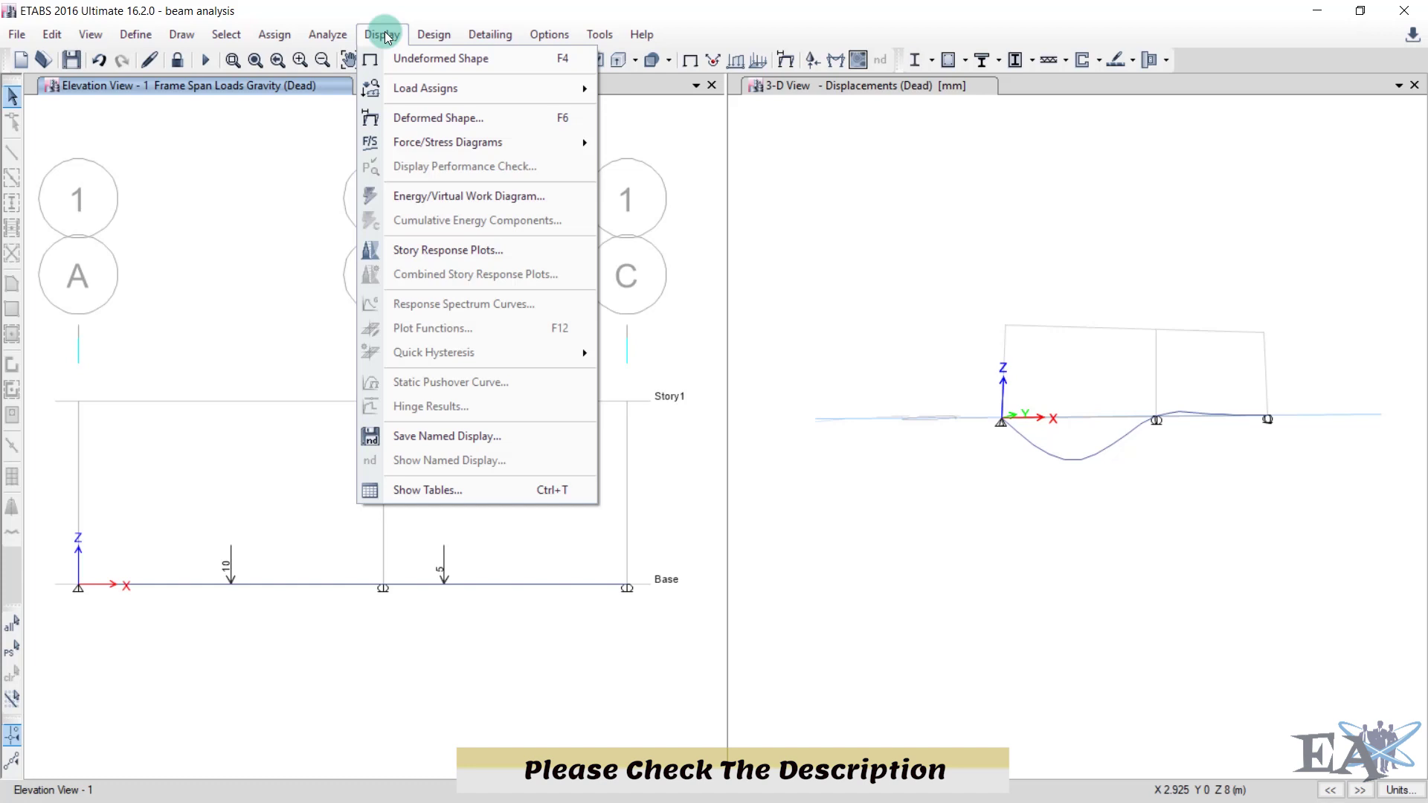
pyautogui.click(418, 116)
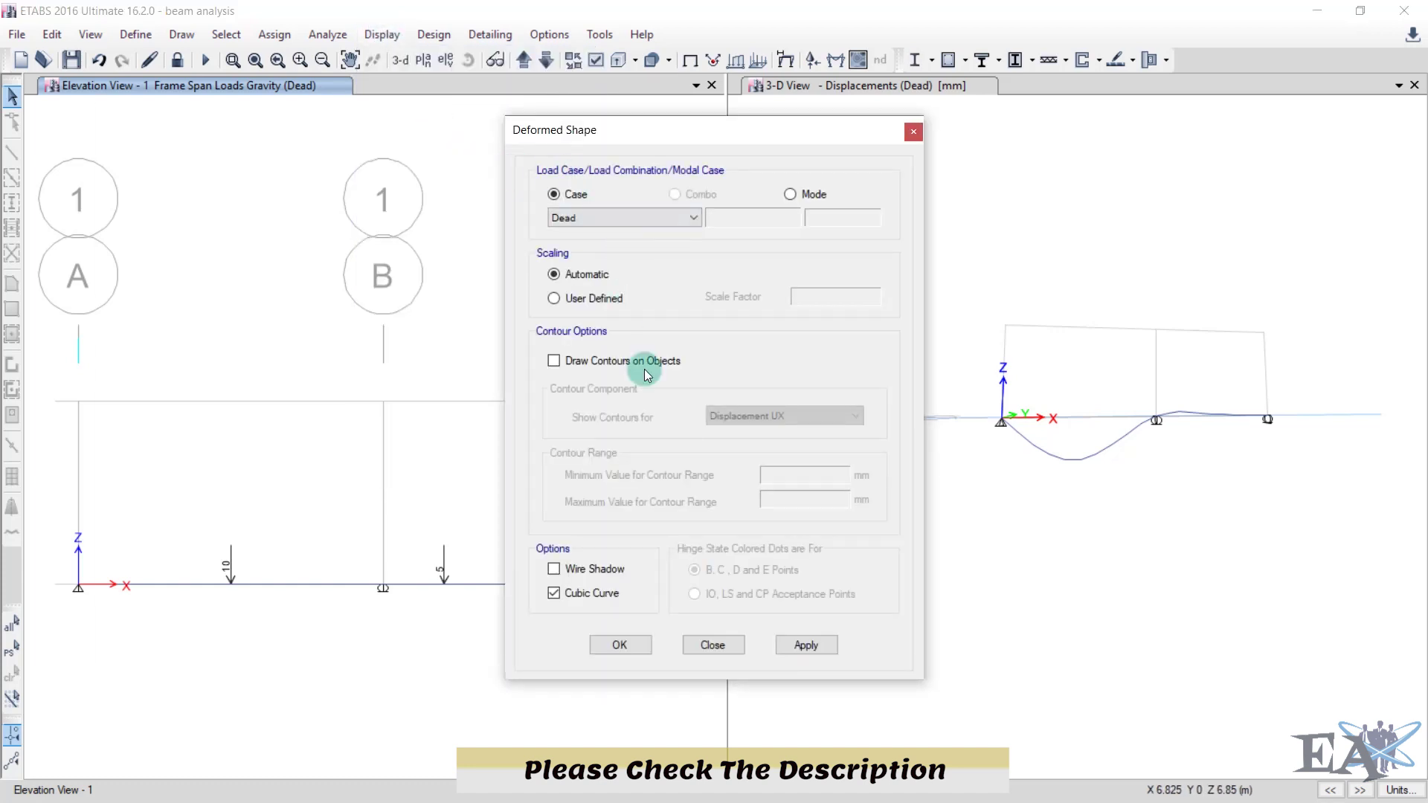
pyautogui.click(623, 645)
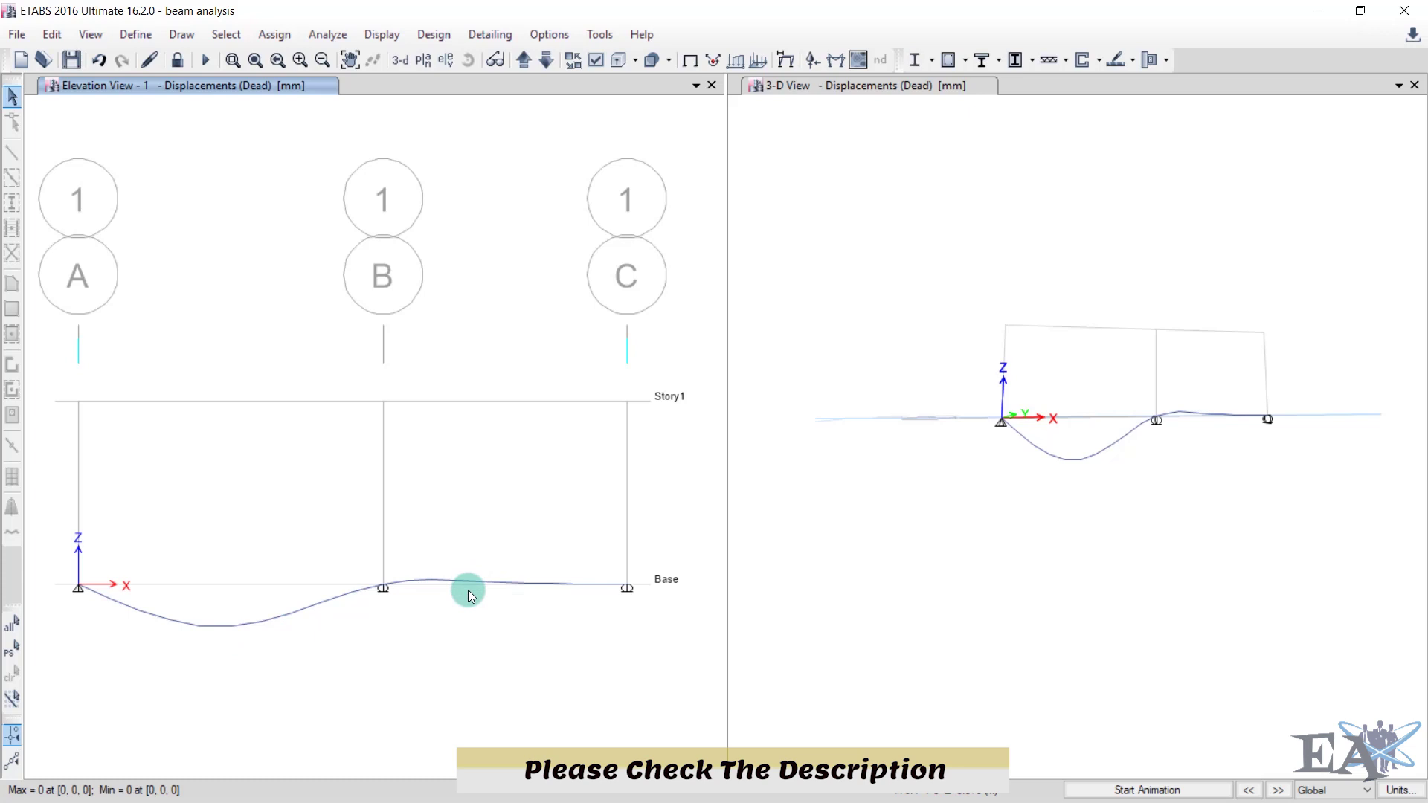
# Step: Display the Dead-case Shear 2-2 diagram in the elevation, filled and with values shown at controlling stations
pyautogui.click(386, 39)
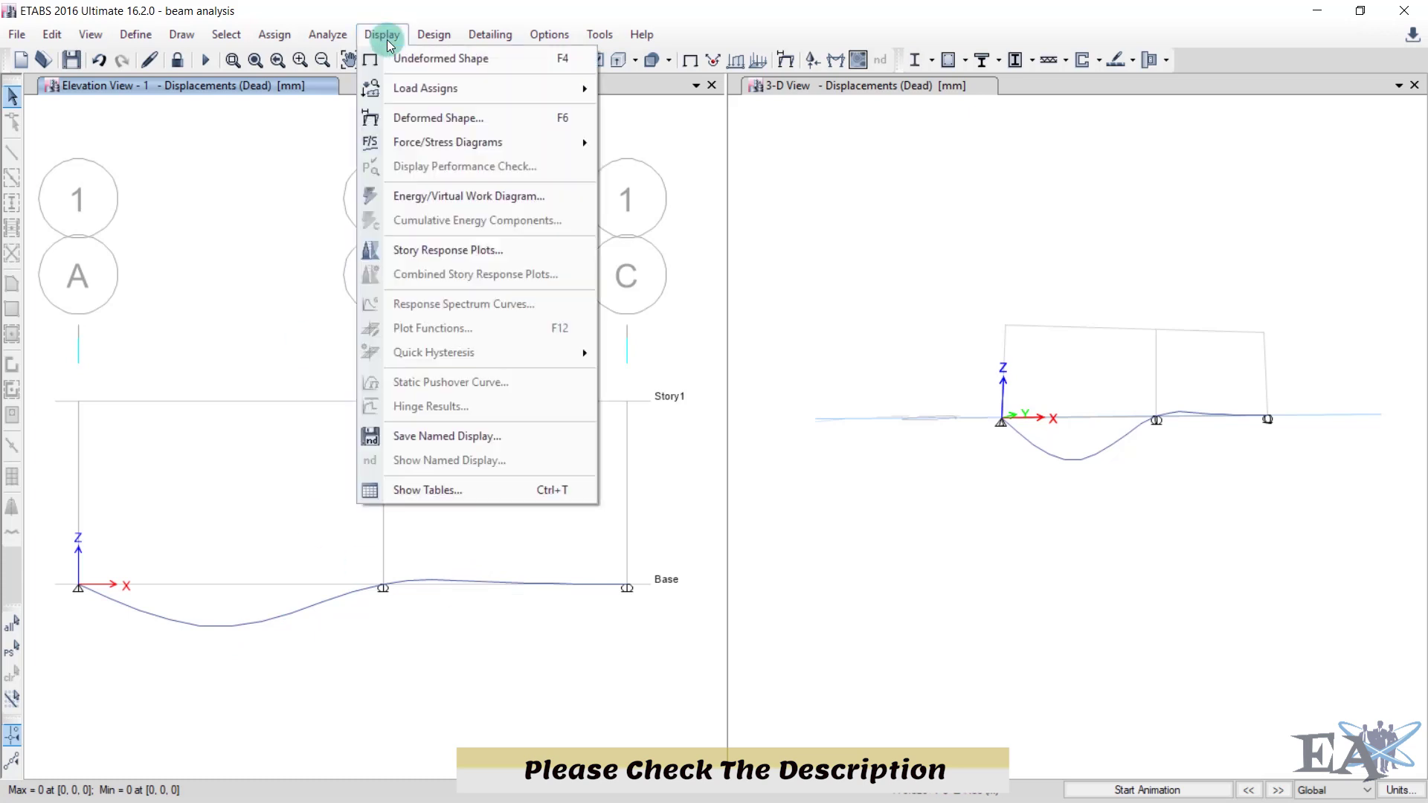
pyautogui.moveTo(402, 149)
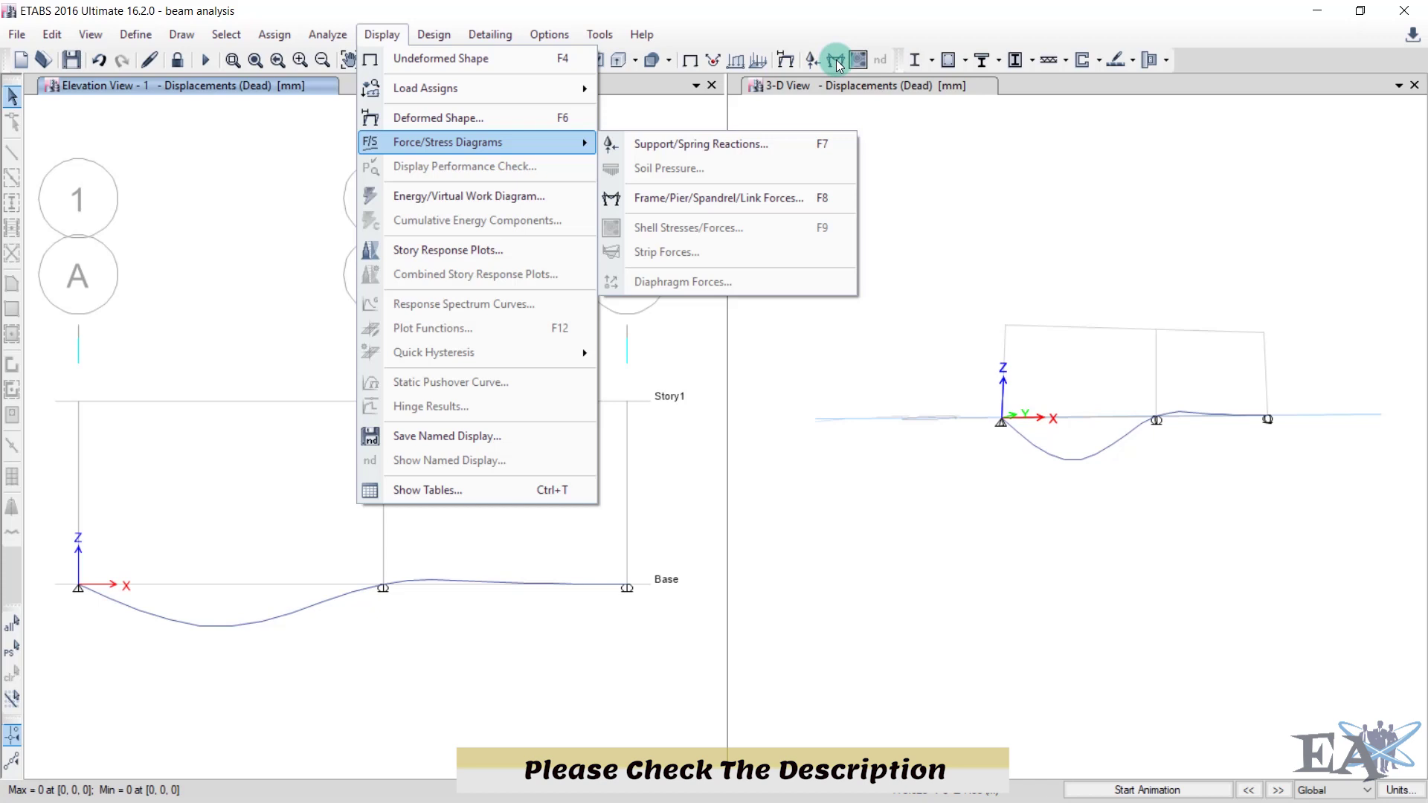
pyautogui.click(775, 197)
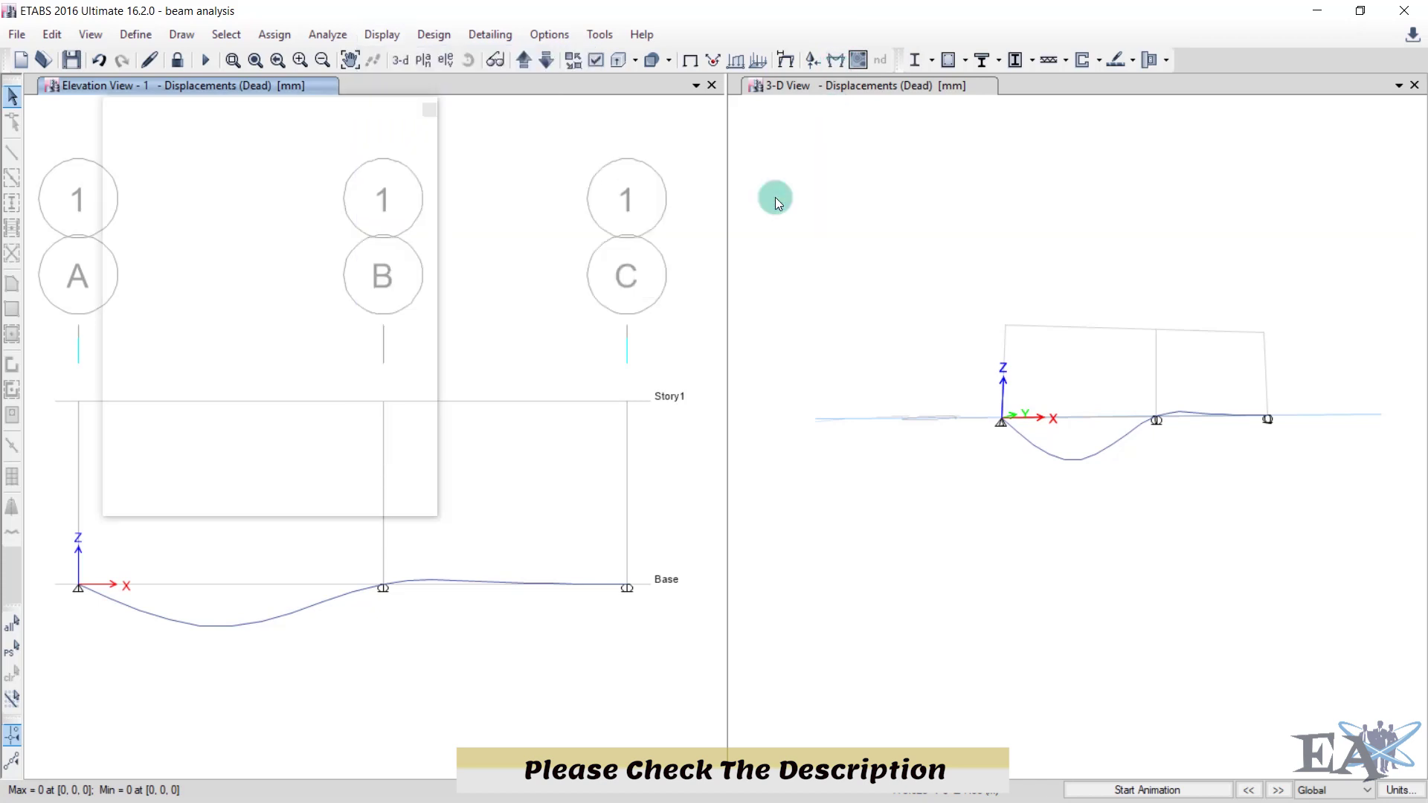
pyautogui.moveTo(711, 170); pyautogui.dragTo(802, 130)
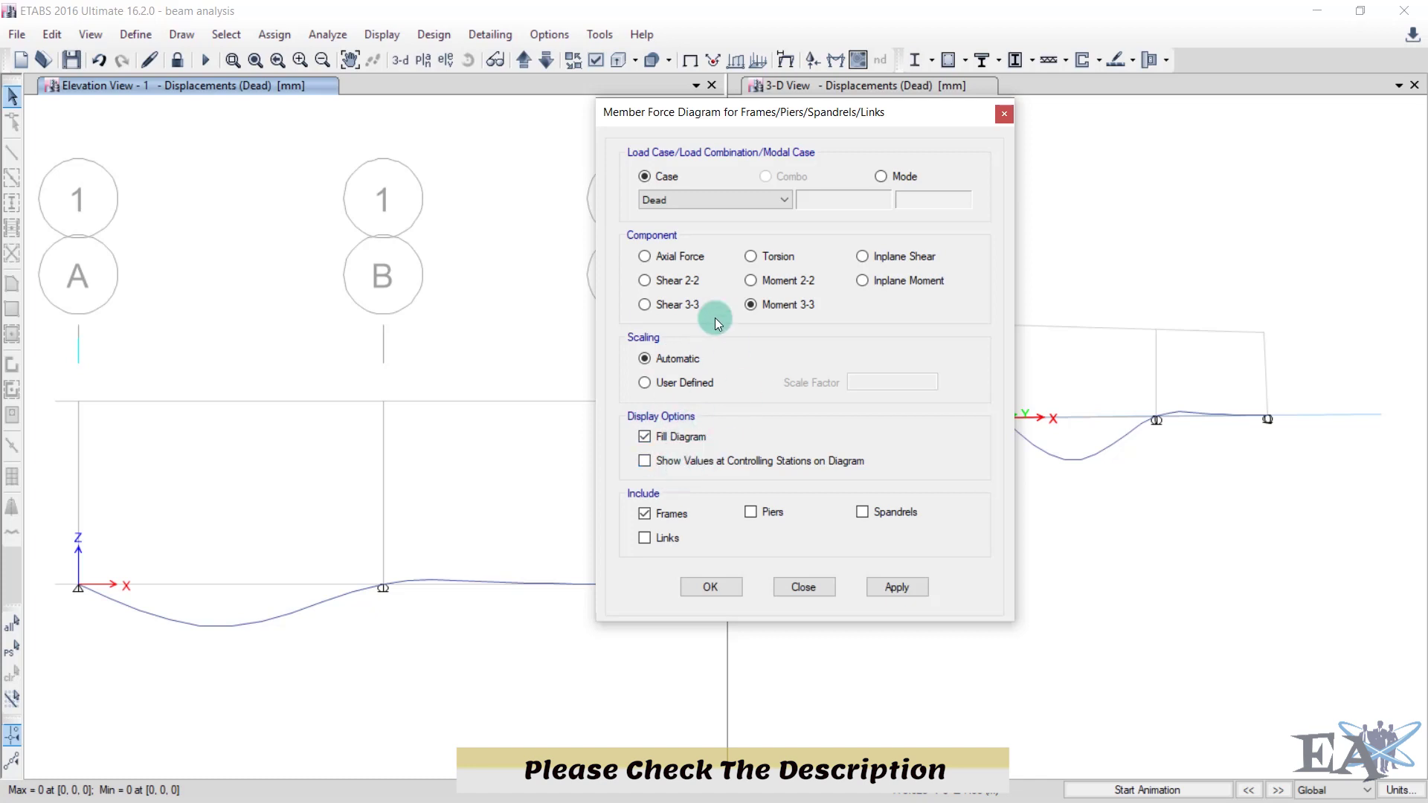
pyautogui.click(663, 284)
pyautogui.click(702, 587)
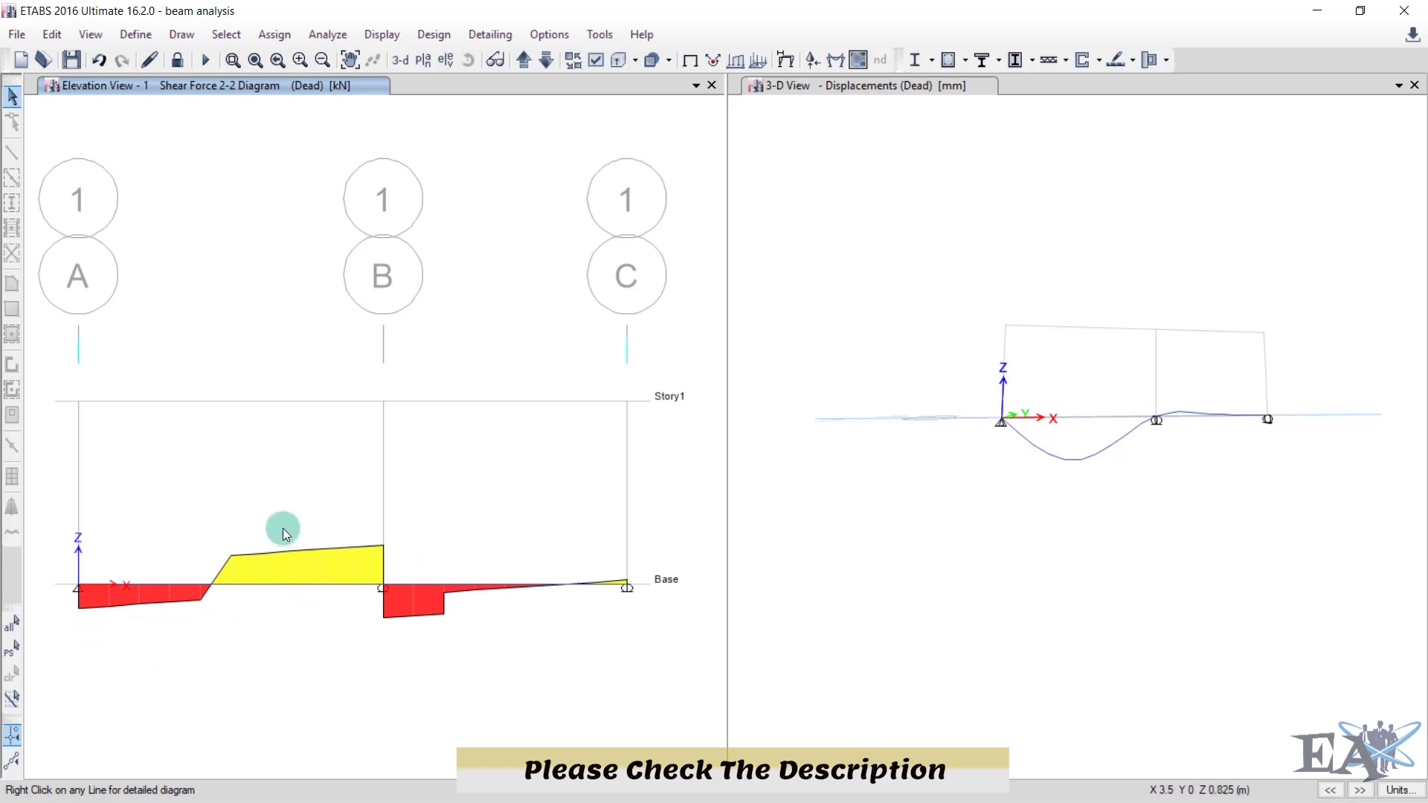
pyautogui.click(836, 59)
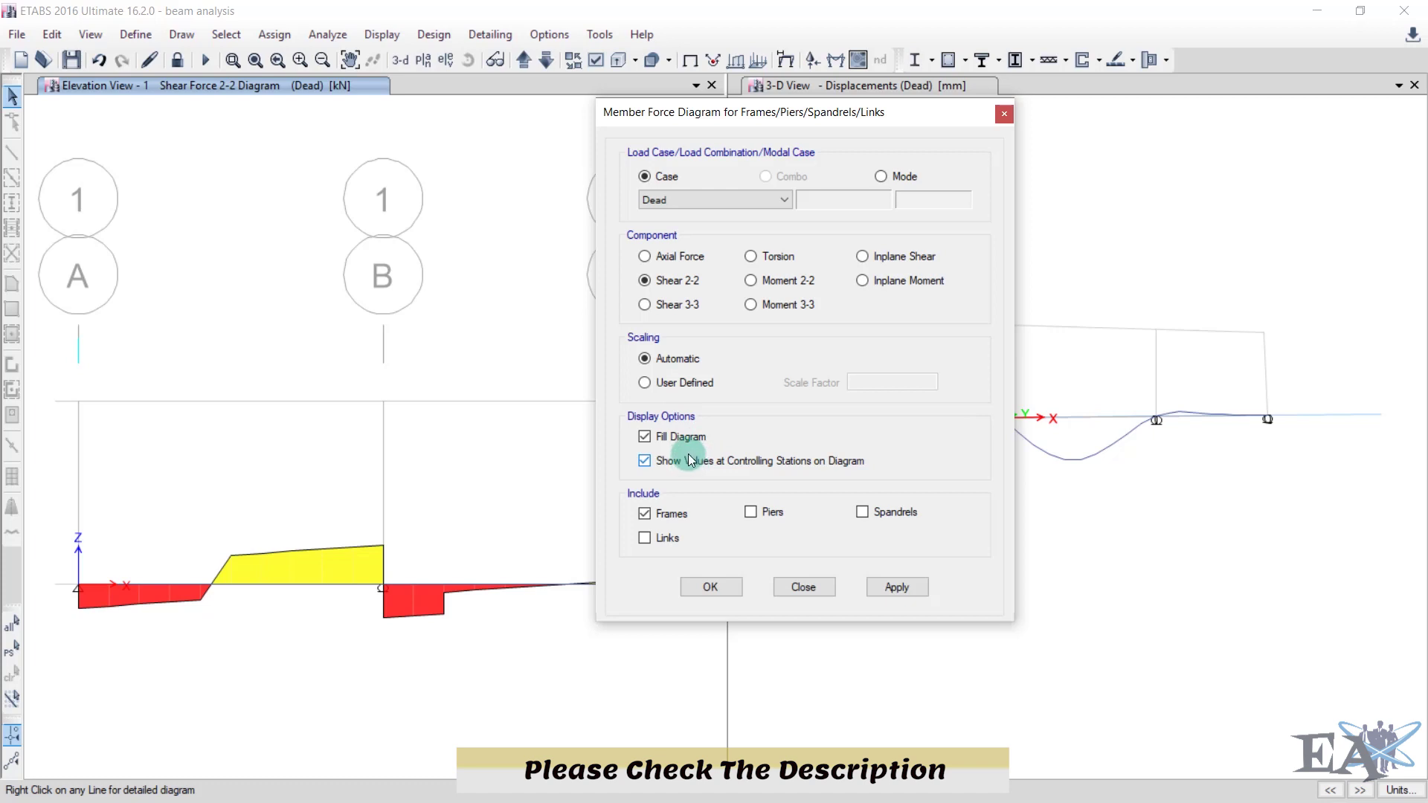
pyautogui.click(710, 587)
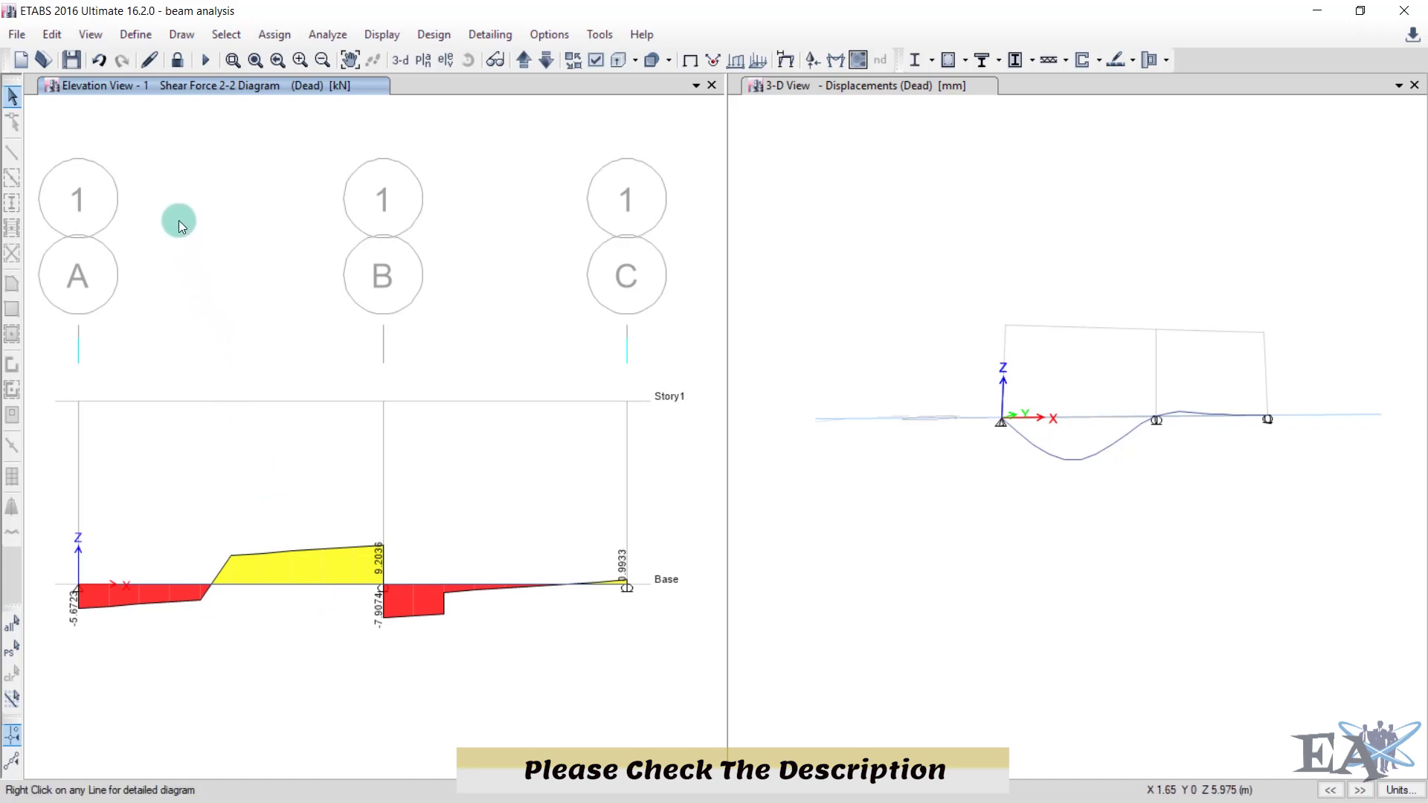
# Step: Unlock the model and set the Dead load pattern's self-weight multiplier to 0
pyautogui.click(177, 61)
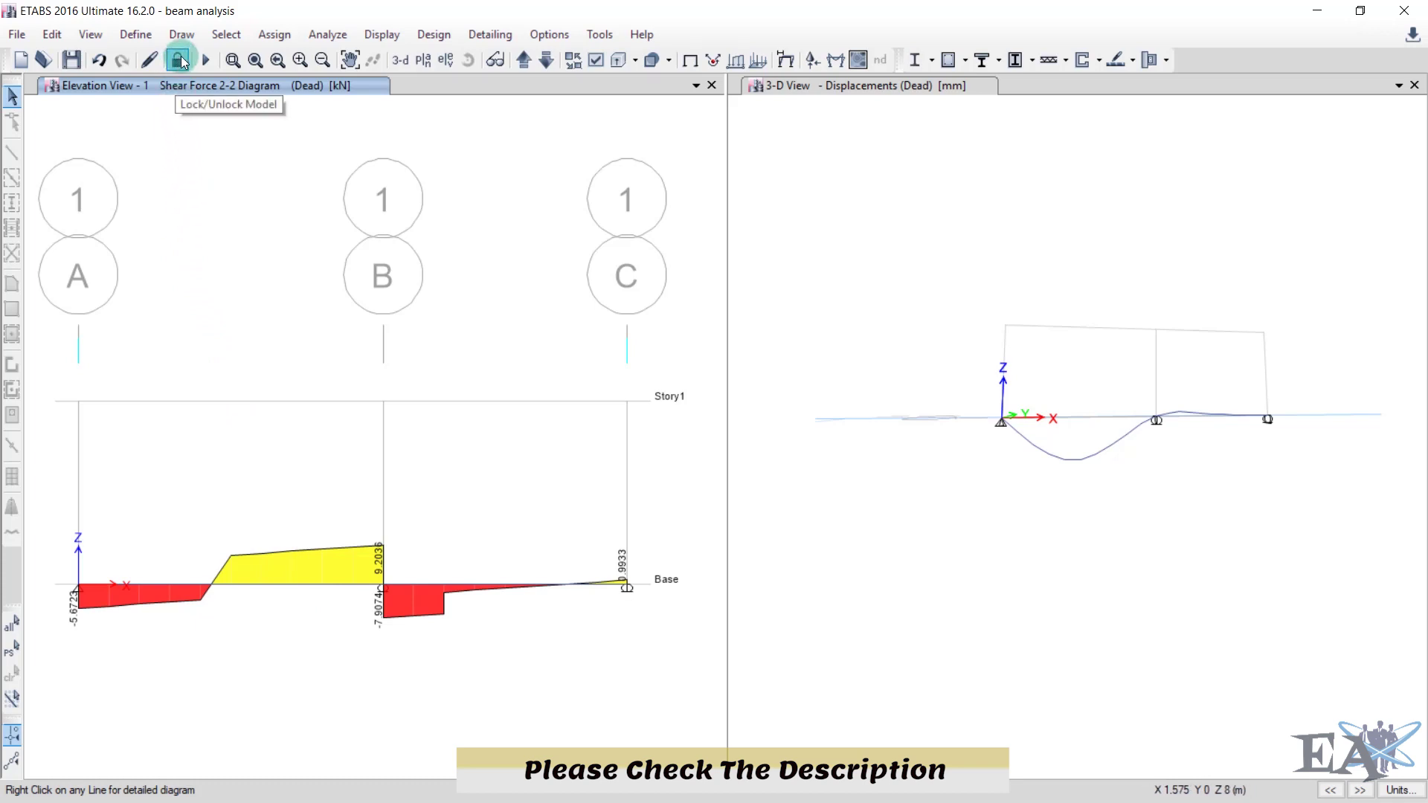
pyautogui.click(721, 477)
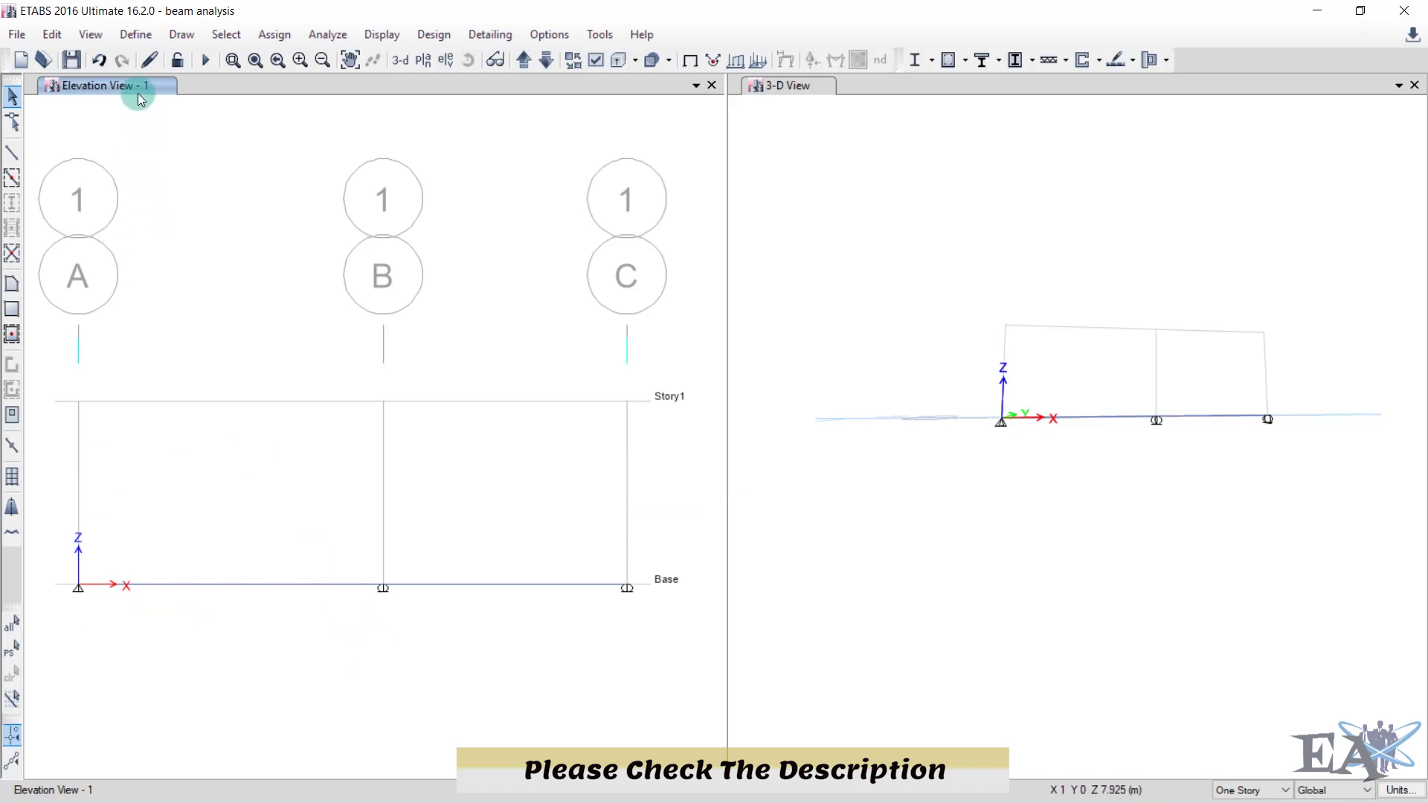
pyautogui.click(132, 35)
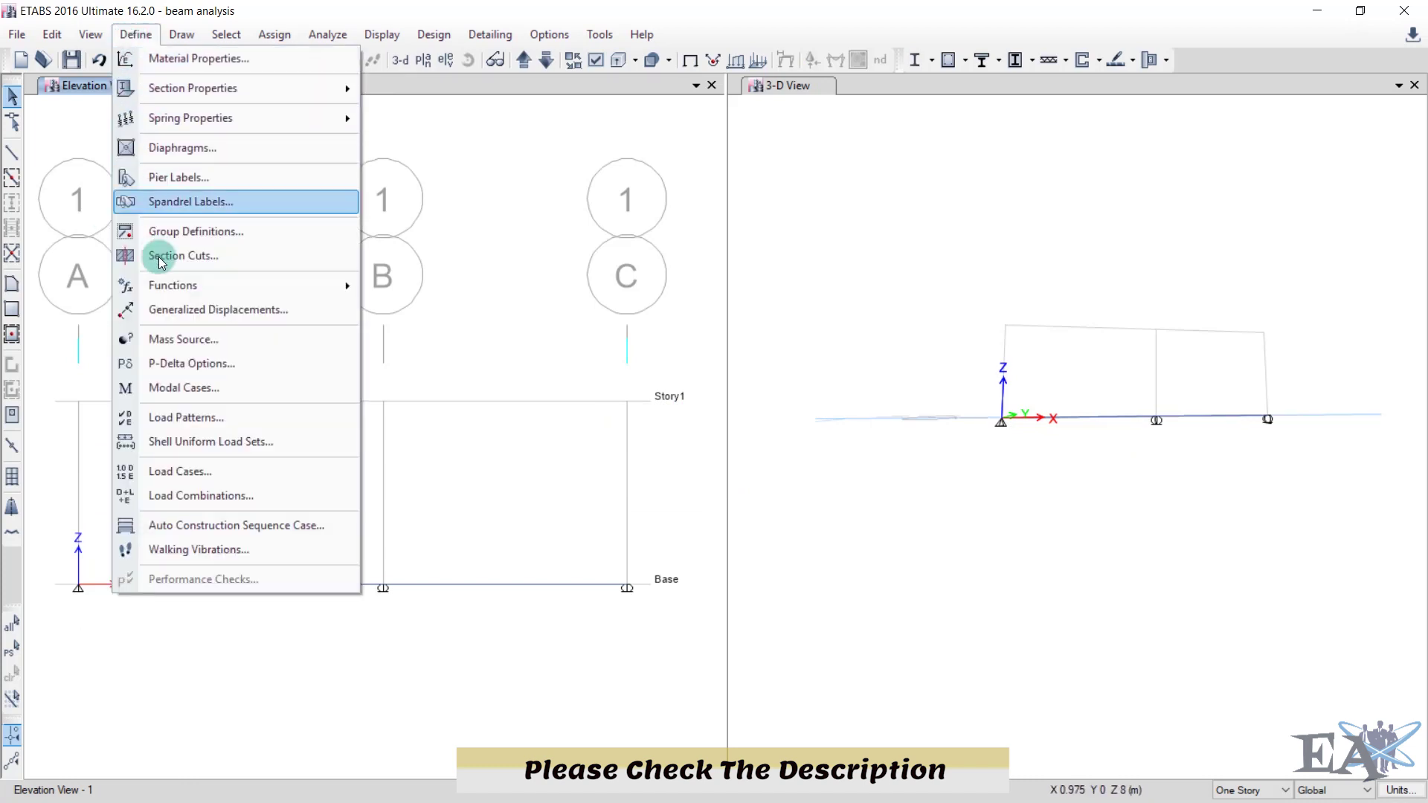
pyautogui.click(176, 419)
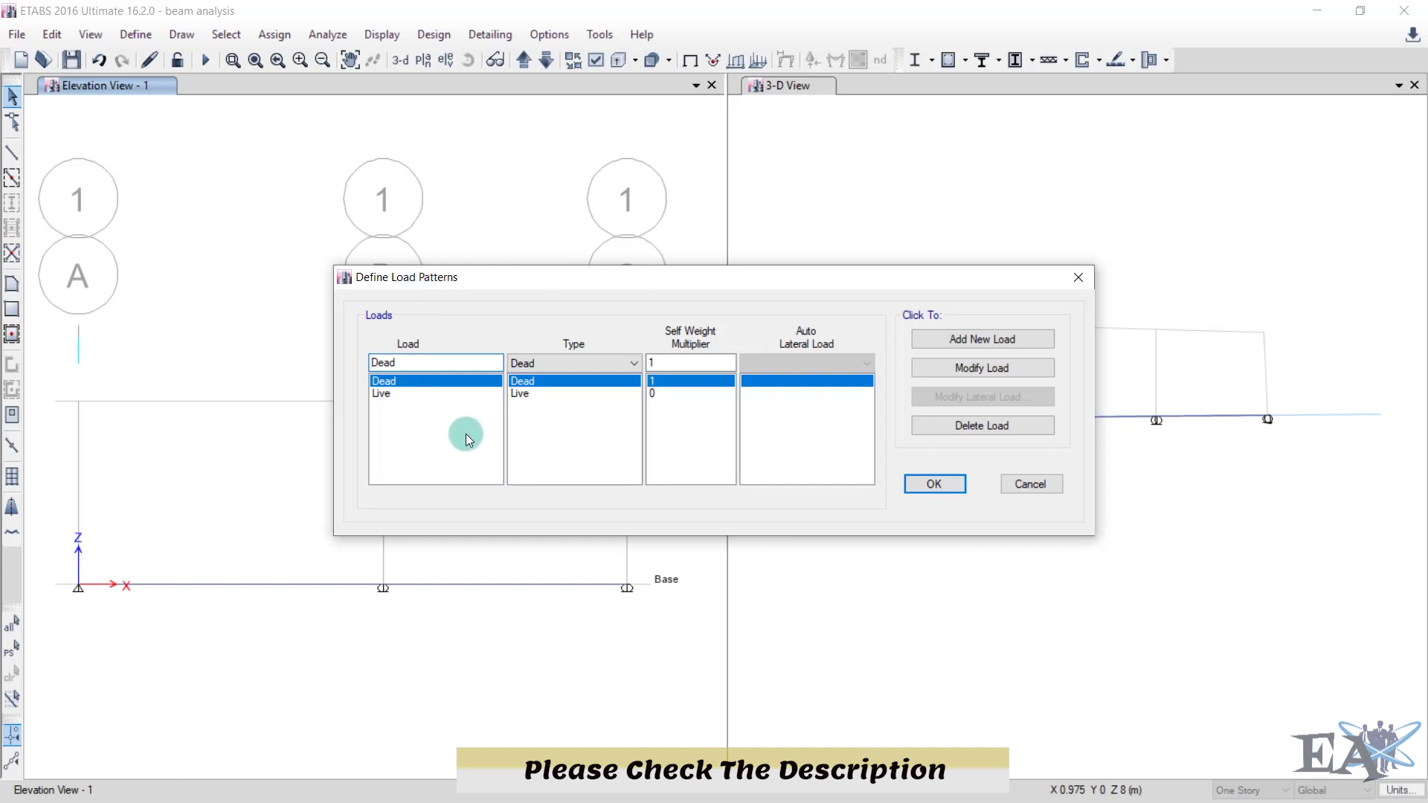
pyautogui.click(412, 364)
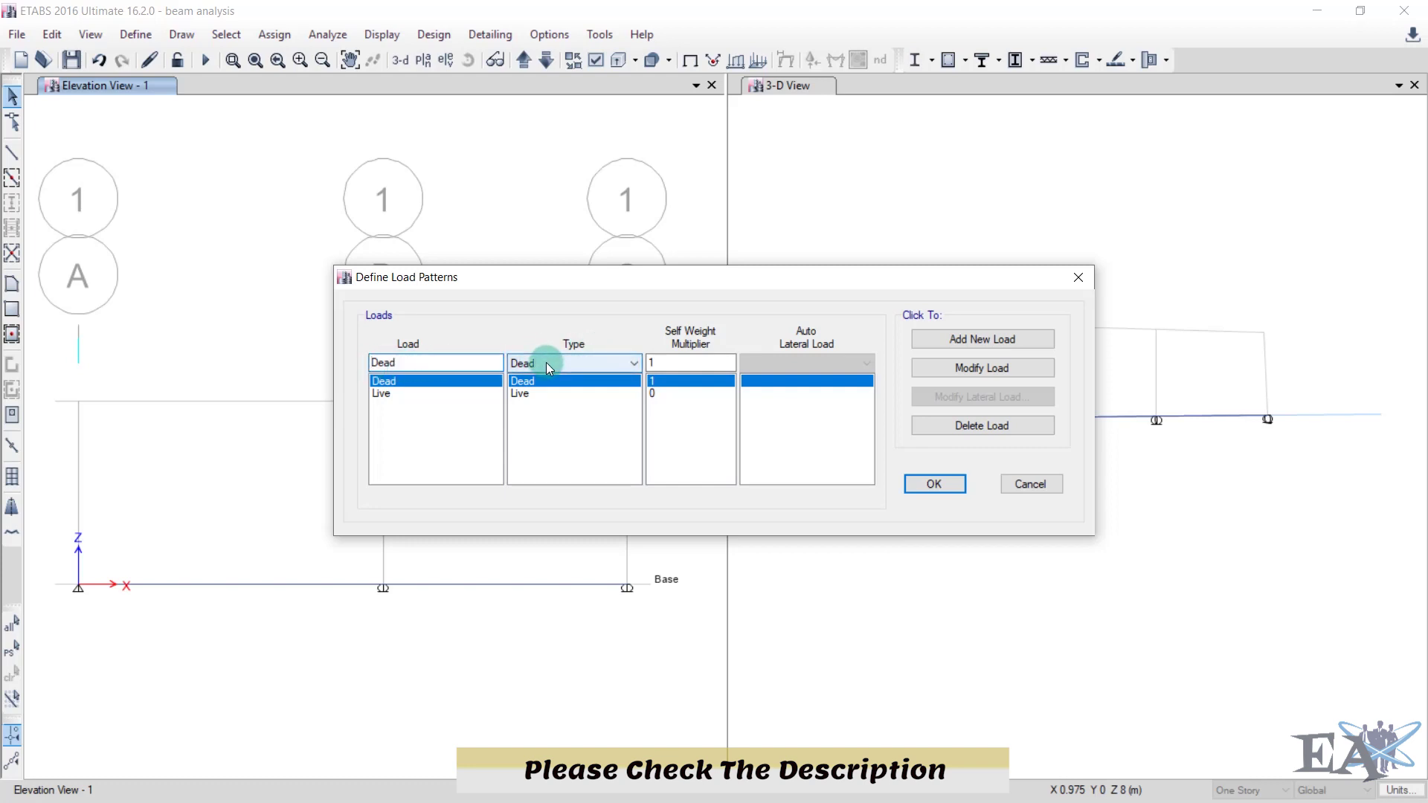
pyautogui.click(676, 359)
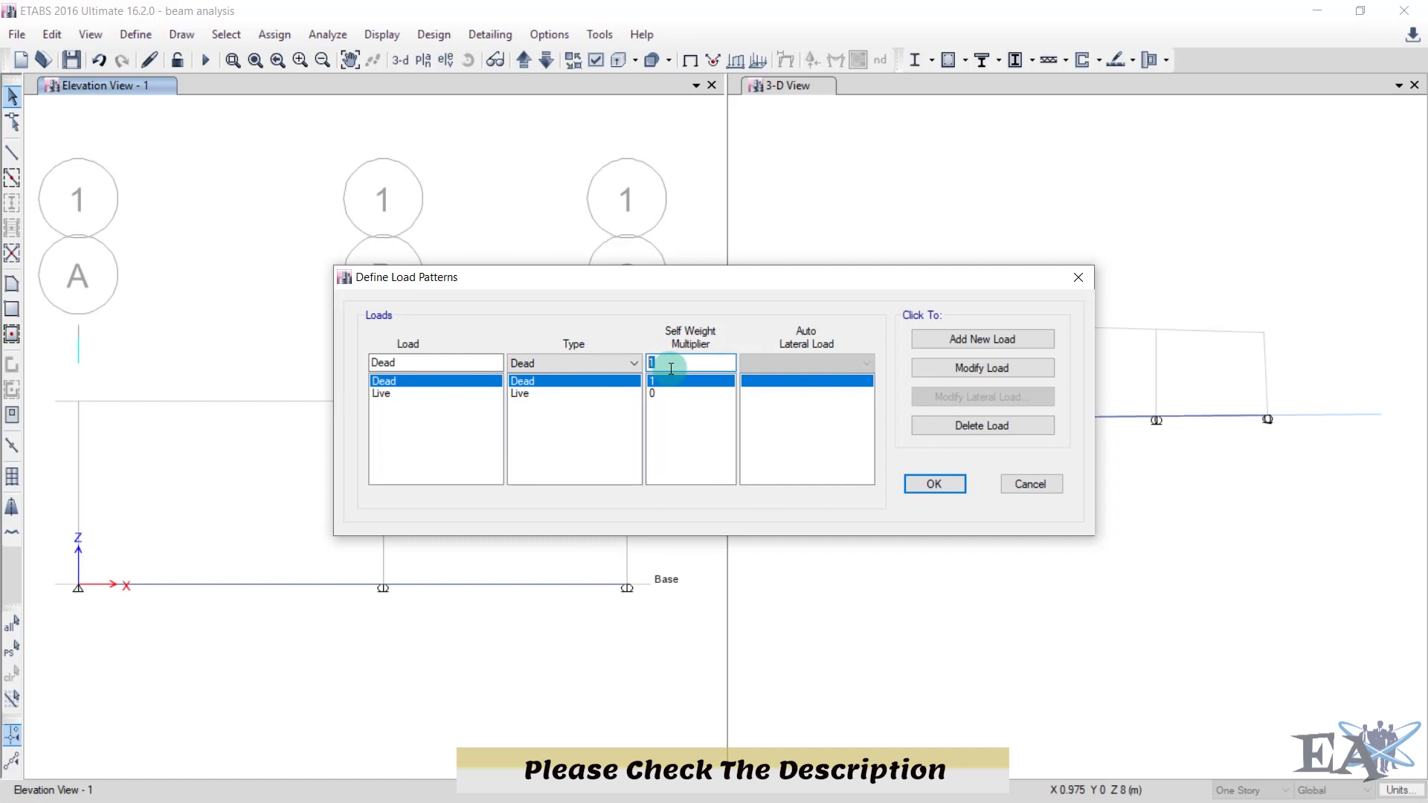
pyautogui.write('0')
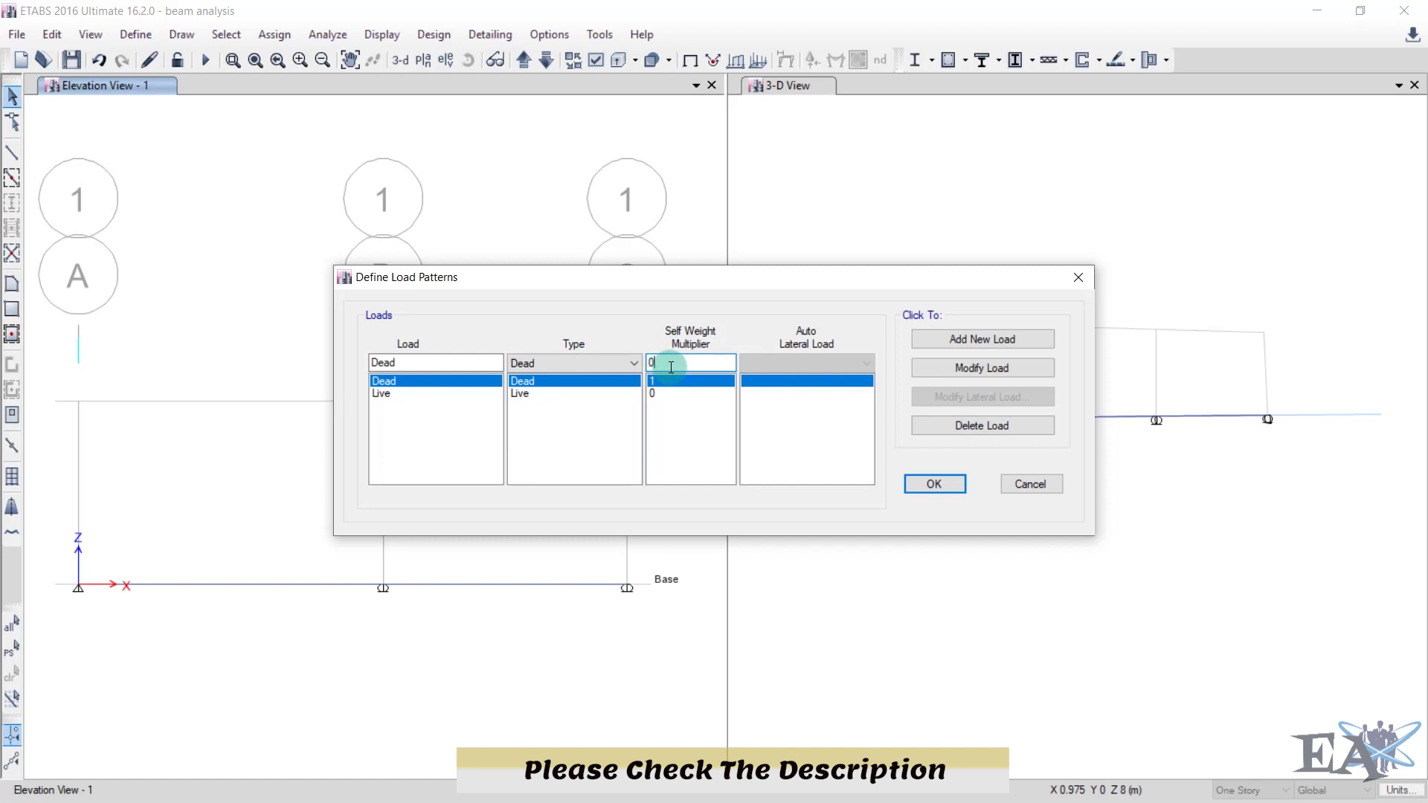
pyautogui.click(949, 371)
pyautogui.click(925, 483)
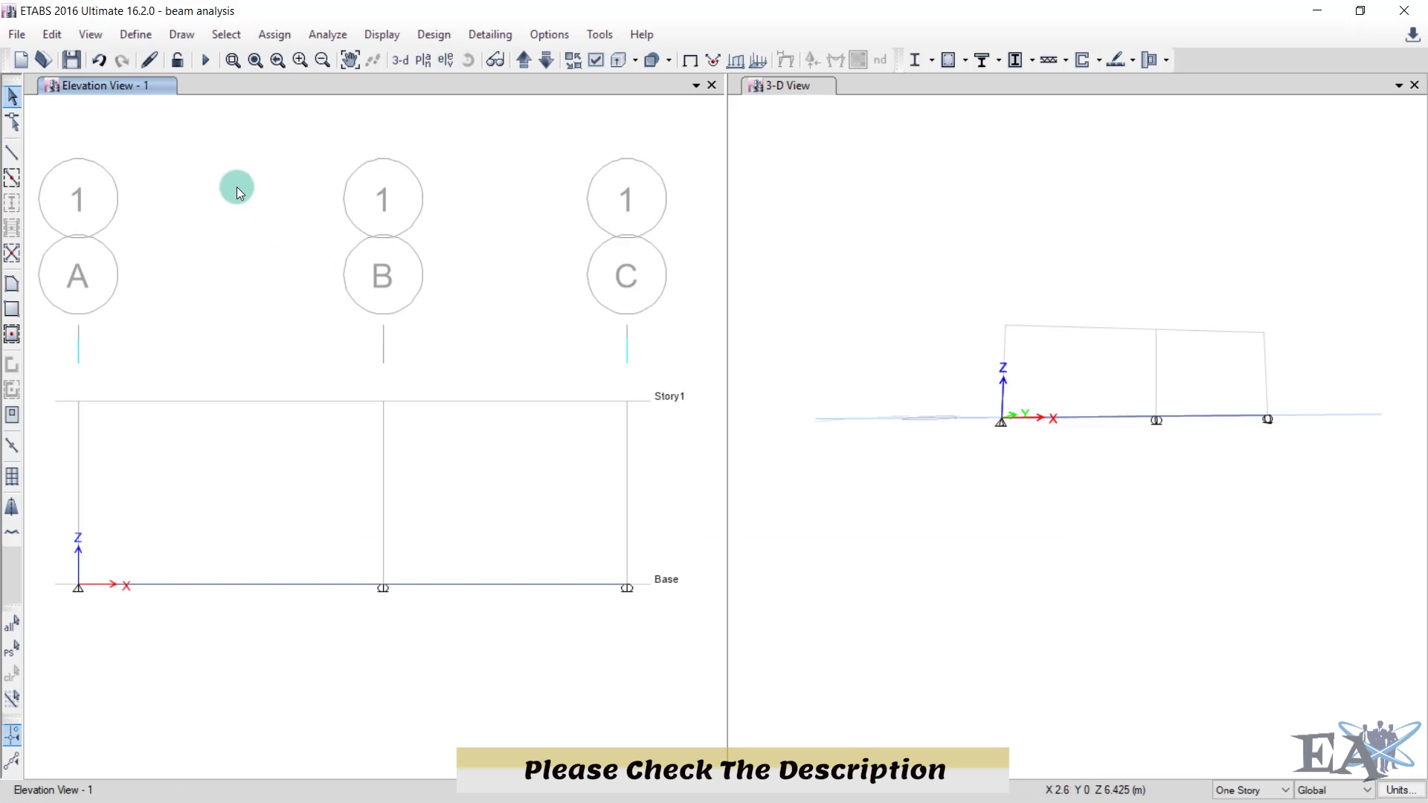
# Step: Rerun the analysis and display the Dead-case Moment 3-3 diagram with controlling-station values in the elevation
pyautogui.click(328, 34)
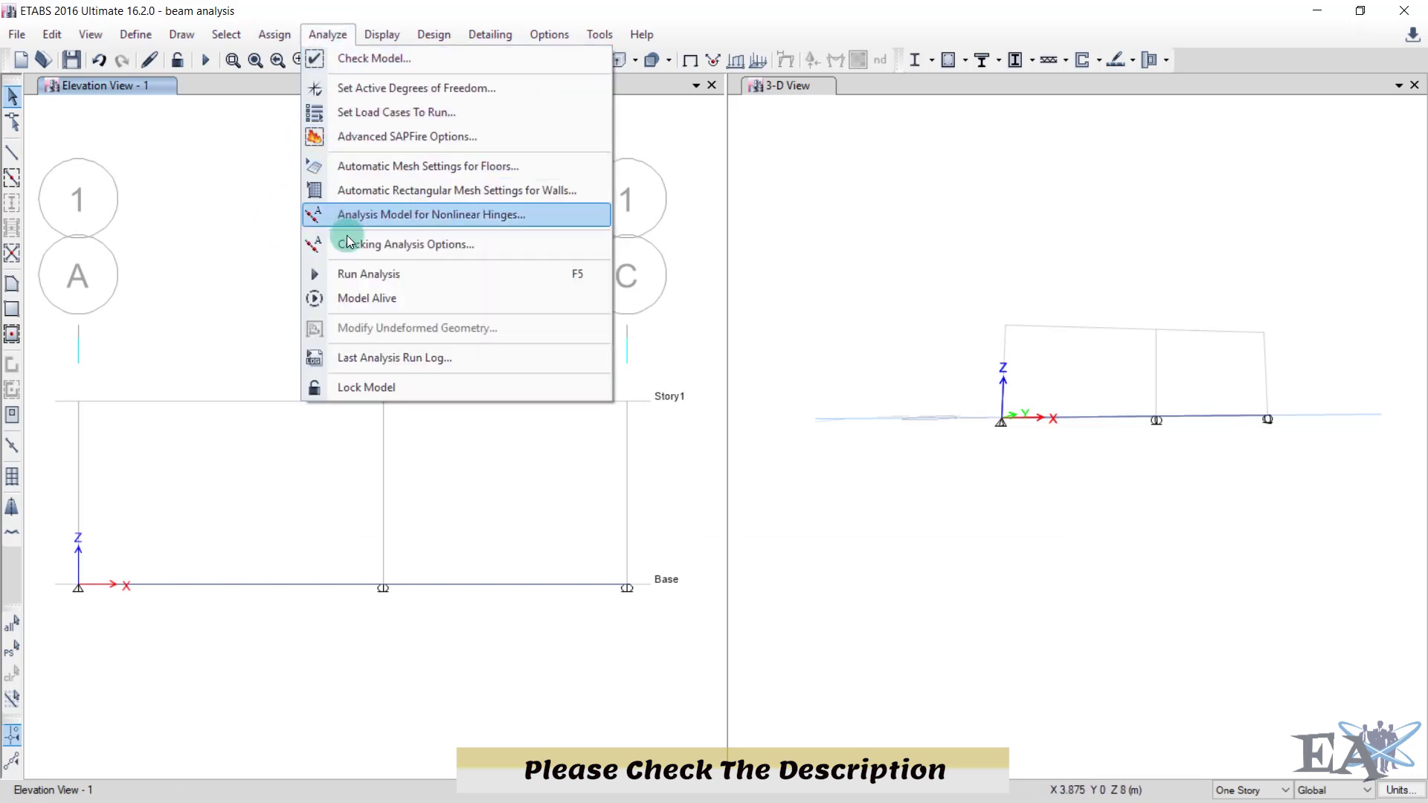
pyautogui.click(206, 61)
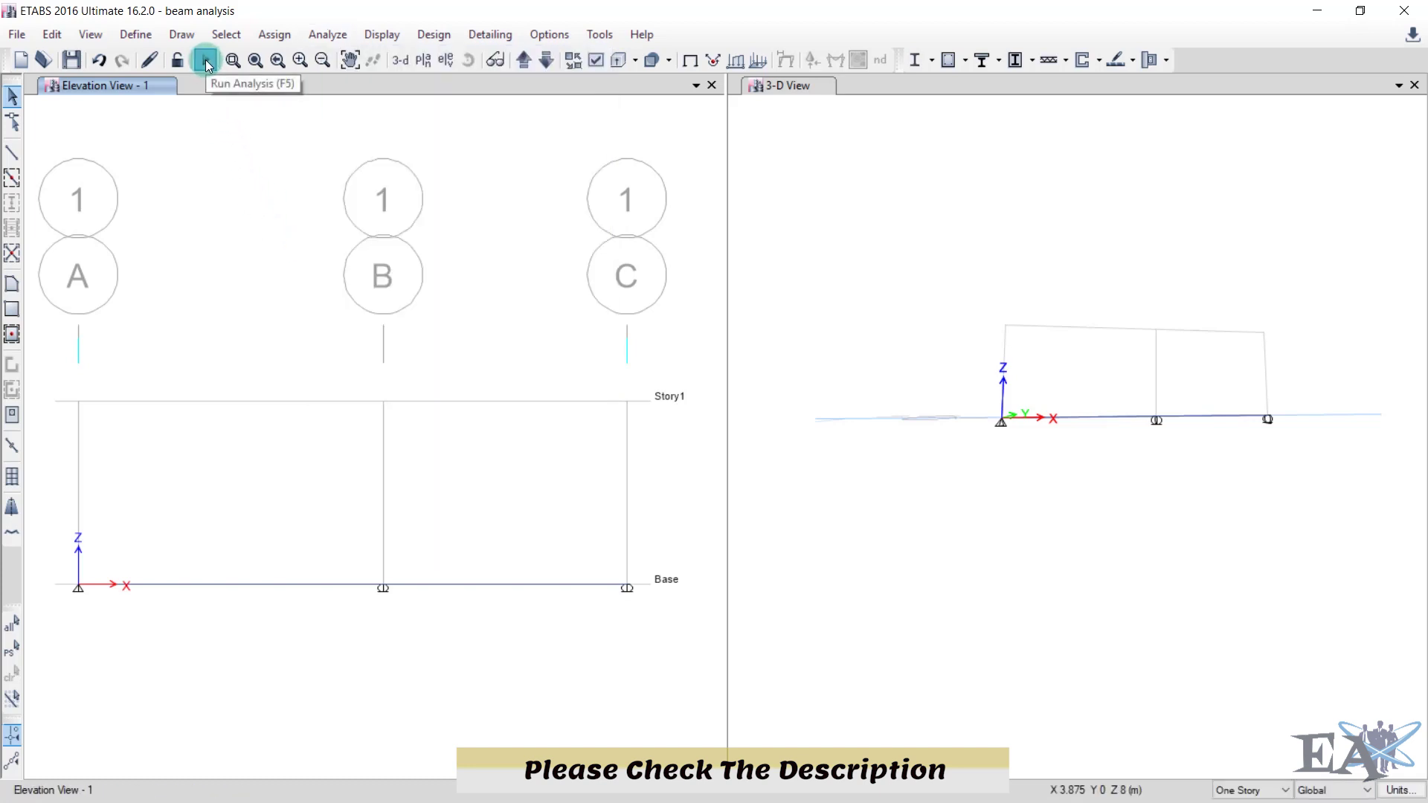
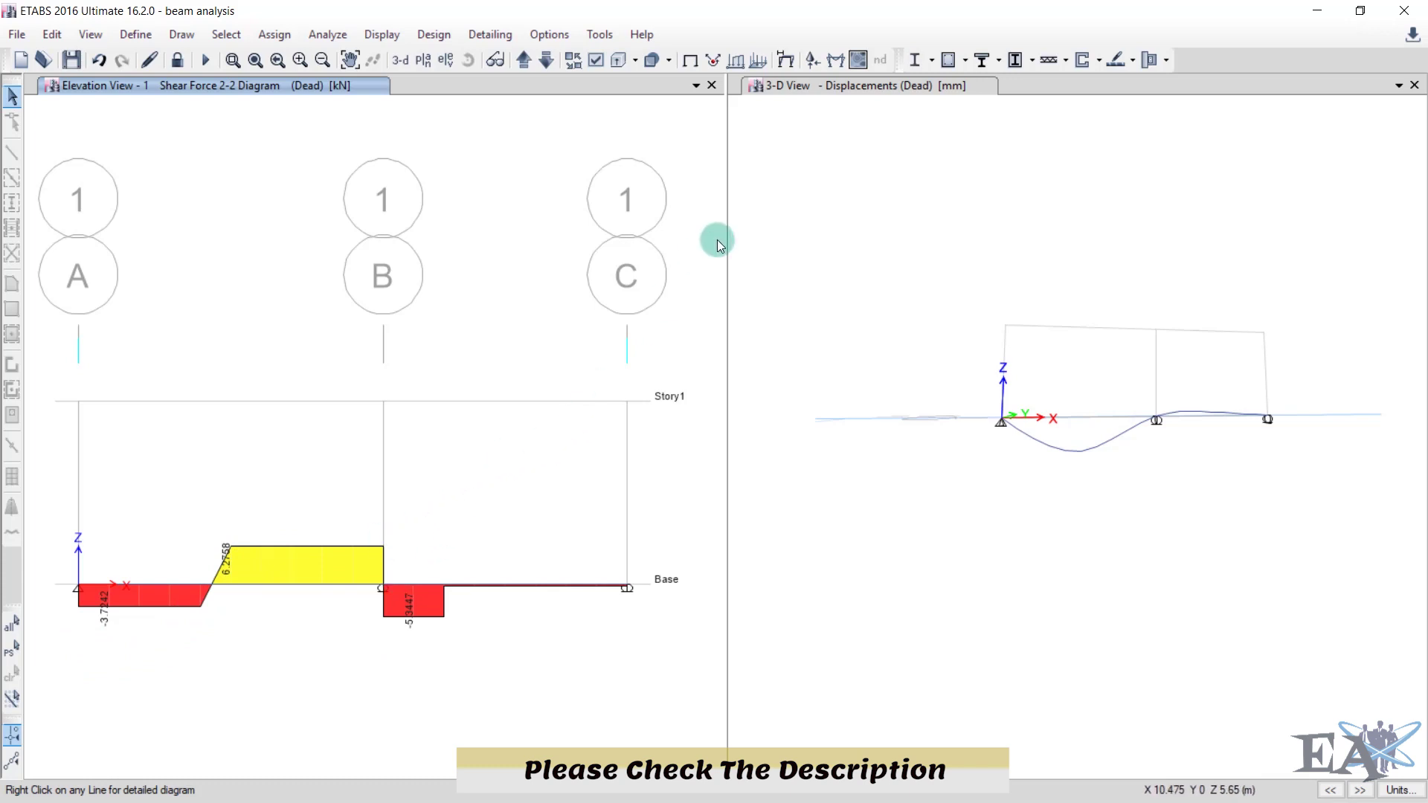
pyautogui.click(834, 60)
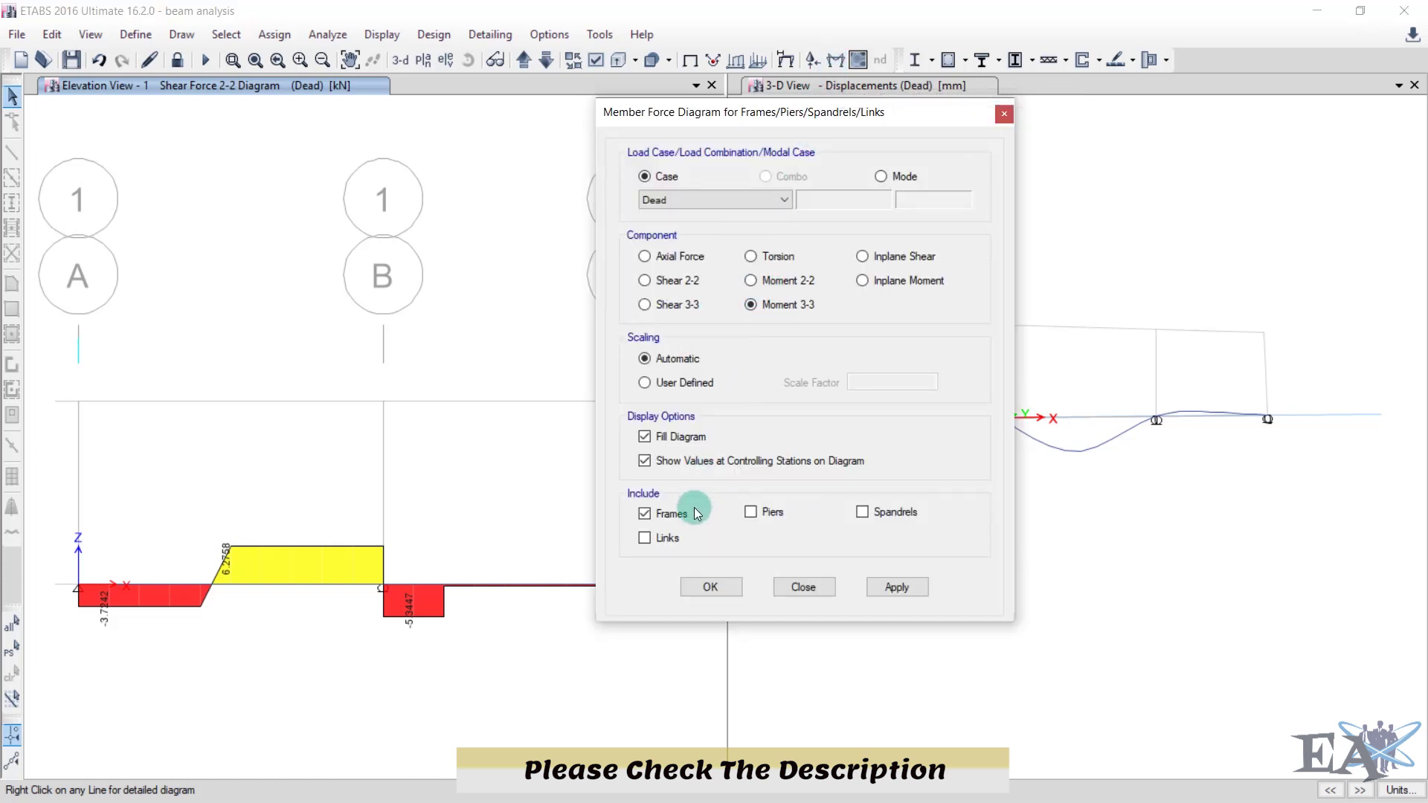
pyautogui.click(708, 588)
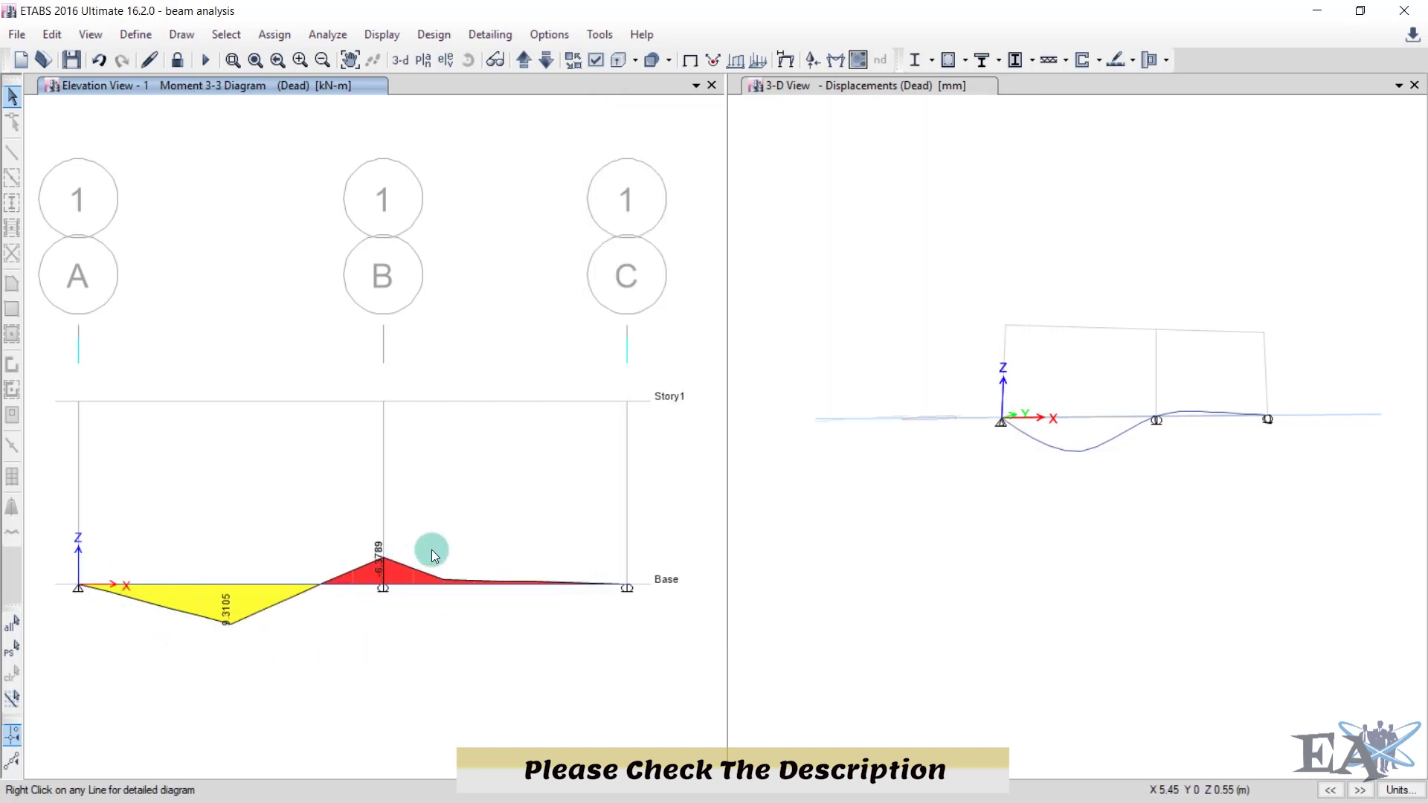
pyautogui.click(231, 586)
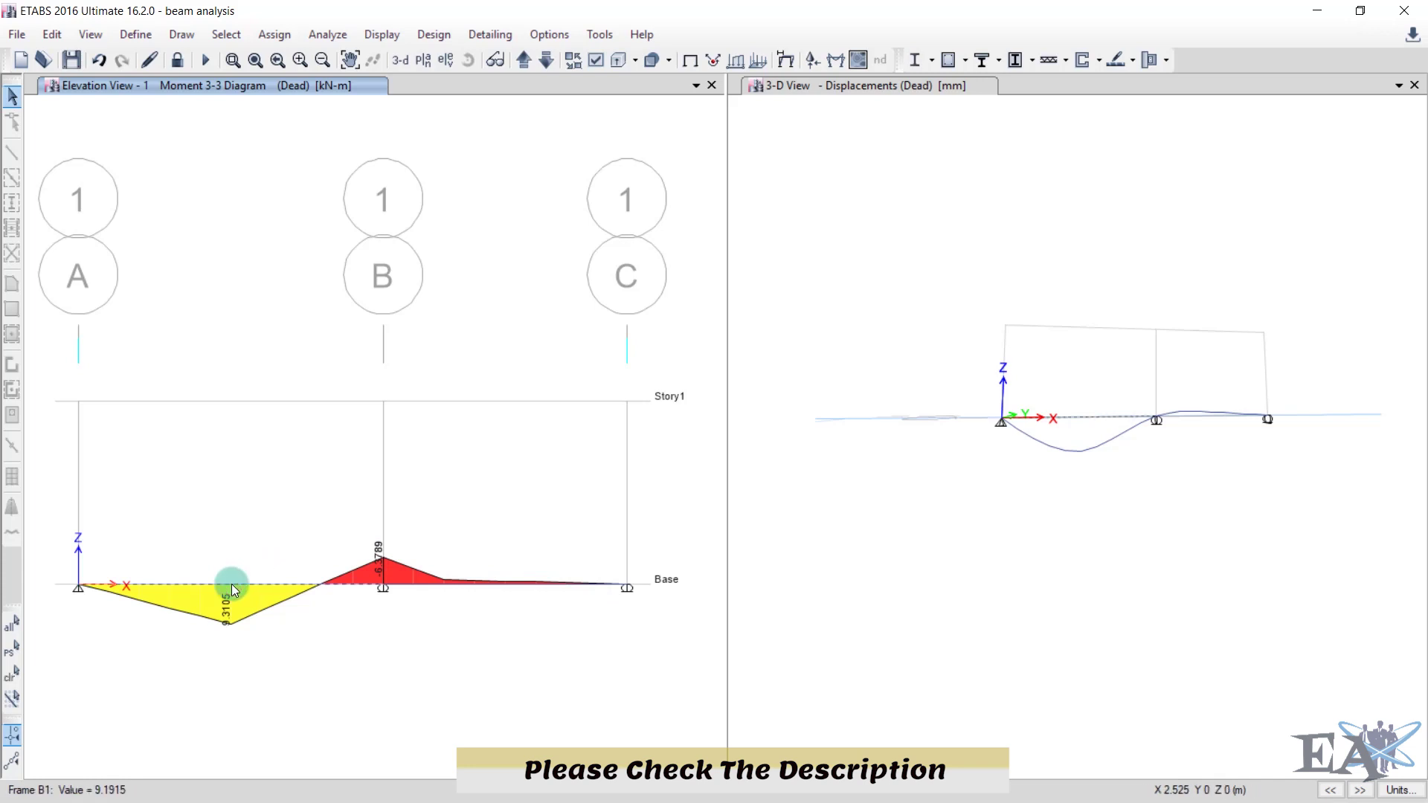
# Step: Open the detailed Dead-case diagrams for the beam between grids A and B, showing the Major (V2 and M3) component
pyautogui.rightClick(231, 587)
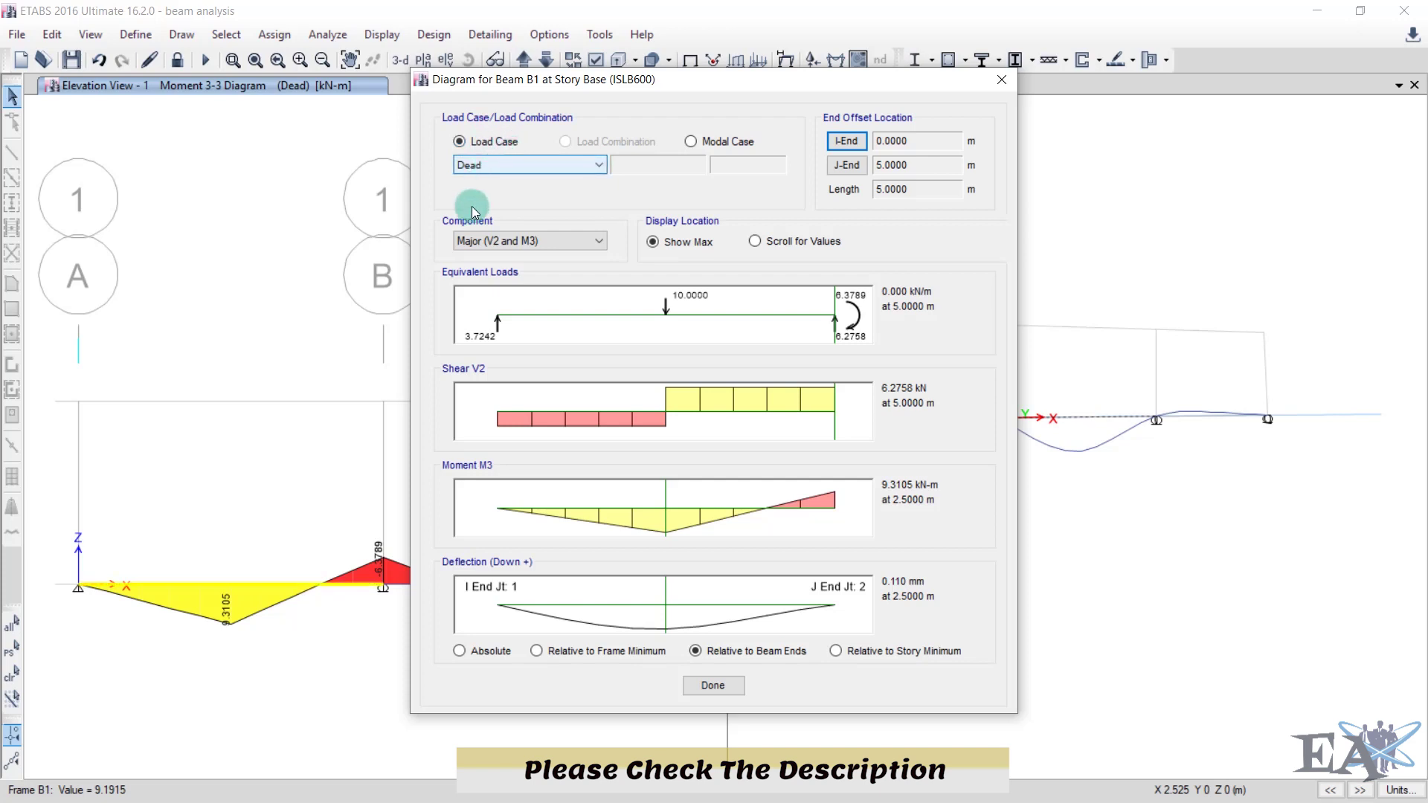
pyautogui.click(480, 240)
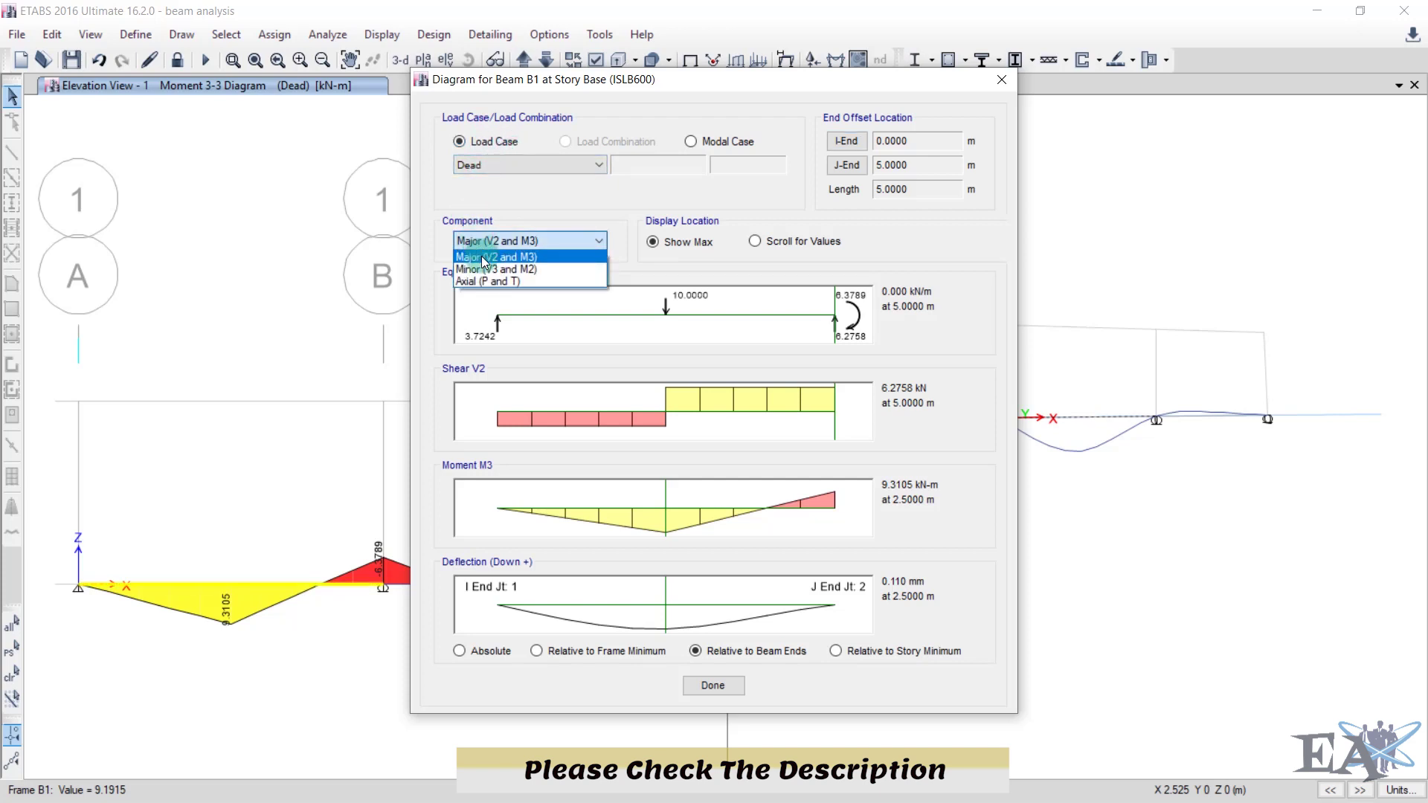
pyautogui.click(515, 257)
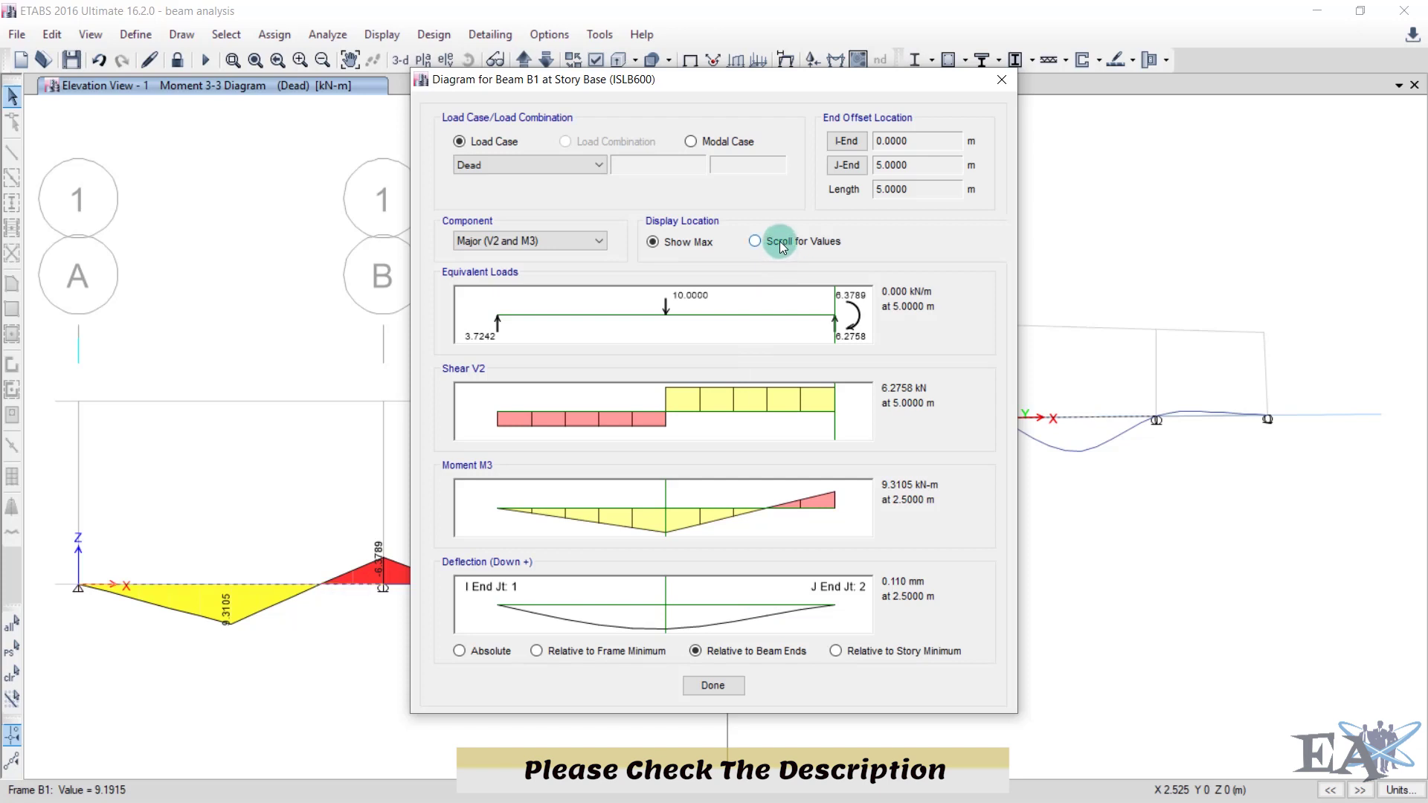
# Step: Scroll for values along the beam from its start to about 3.11 m, examine the shear, moment and deflection, and close the diagrams
pyautogui.click(756, 241)
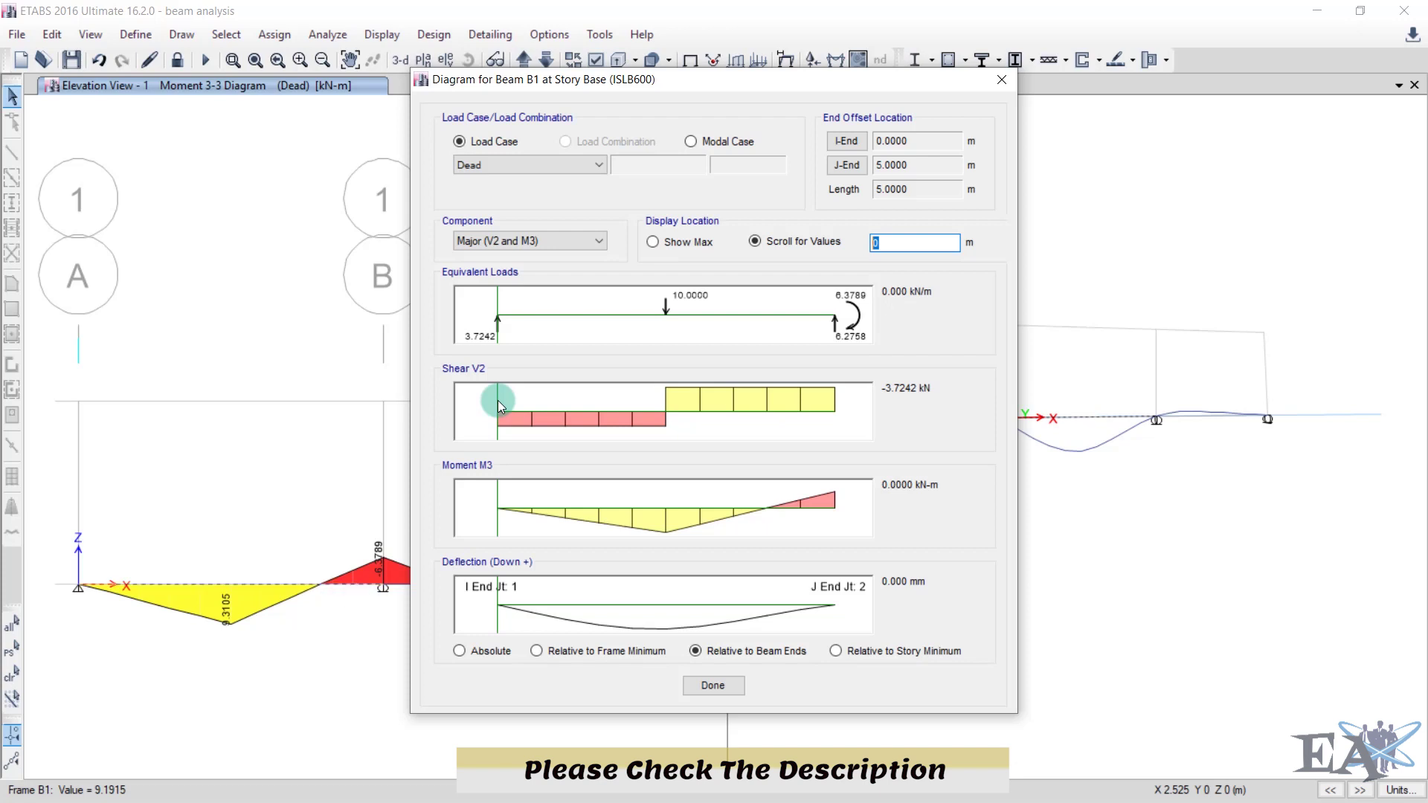
pyautogui.moveTo(498, 400); pyautogui.dragTo(707, 411)
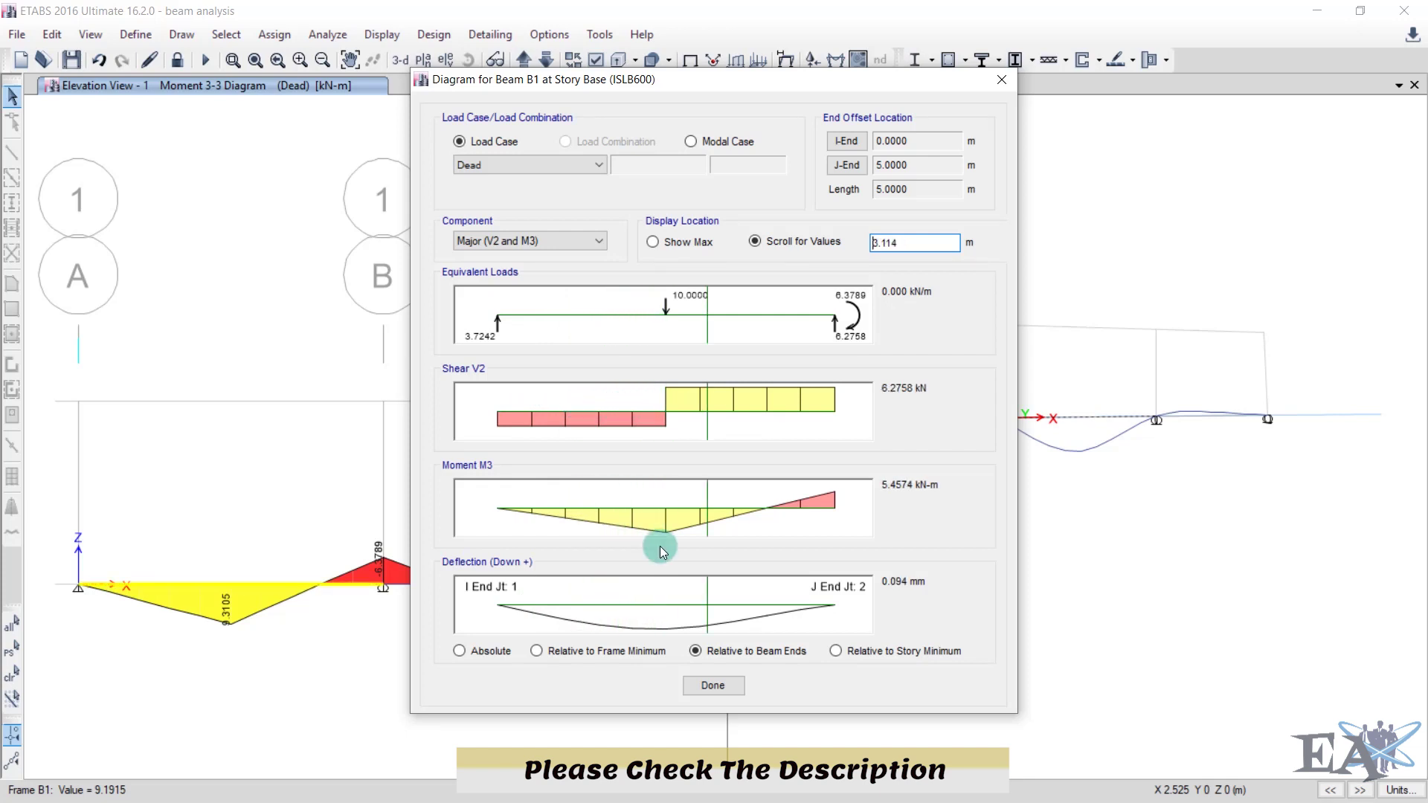
pyautogui.click(714, 686)
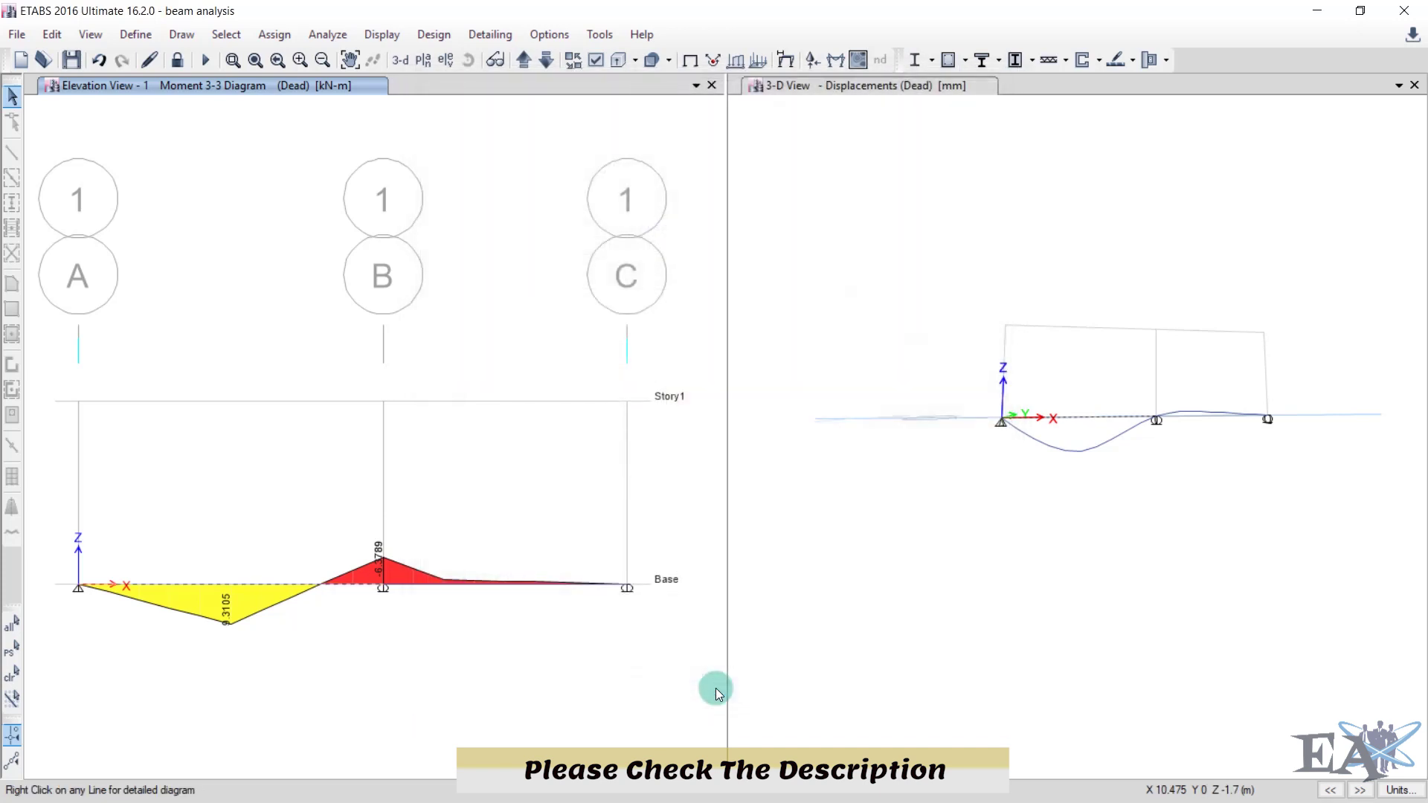